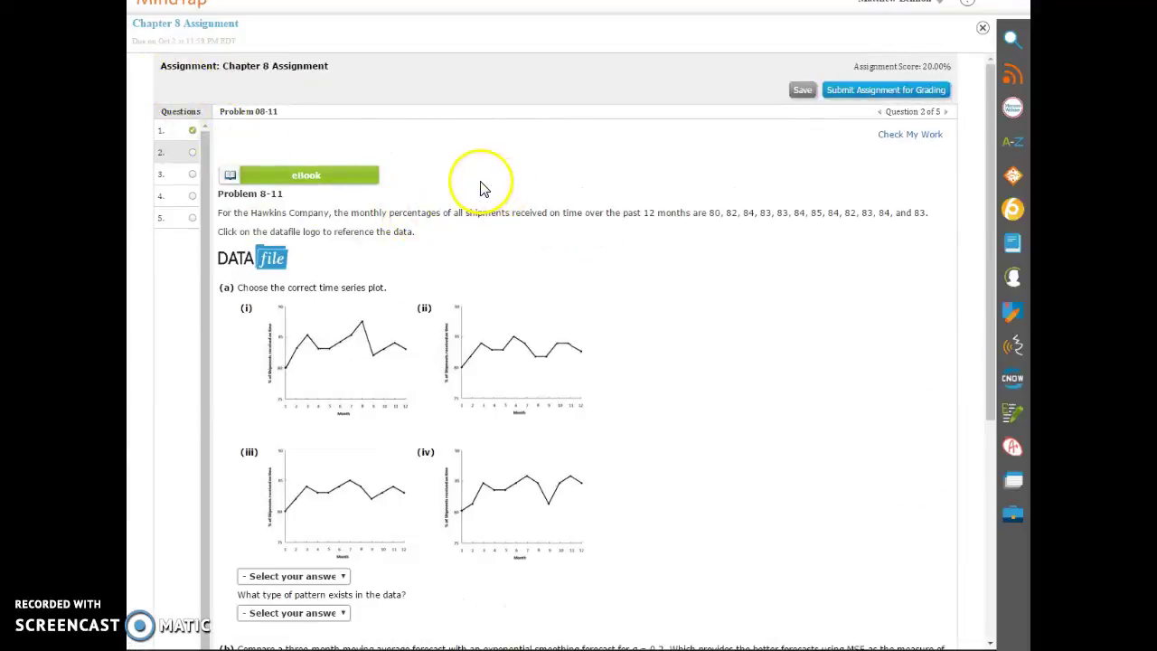
- Scroll through Problem 8-11's monthly on-time shipment data and parts (a)–(c) in MindTap
scroll(353, 214, "down", 1)
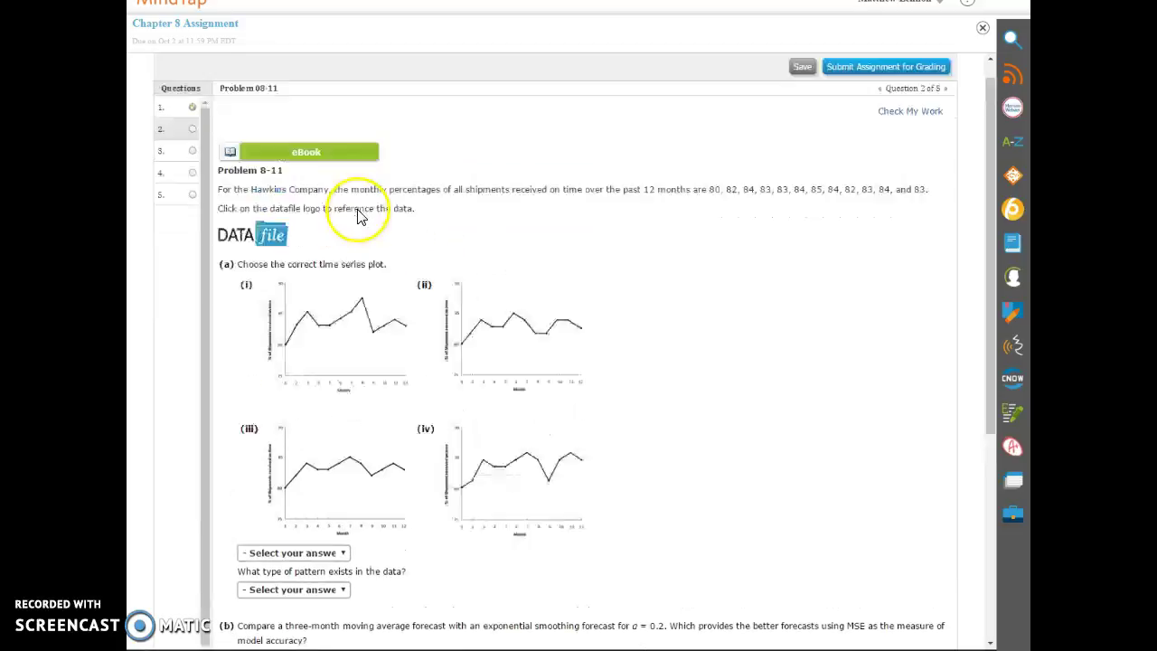
scroll(358, 213, "up", 1)
scroll(359, 209, "down", 3)
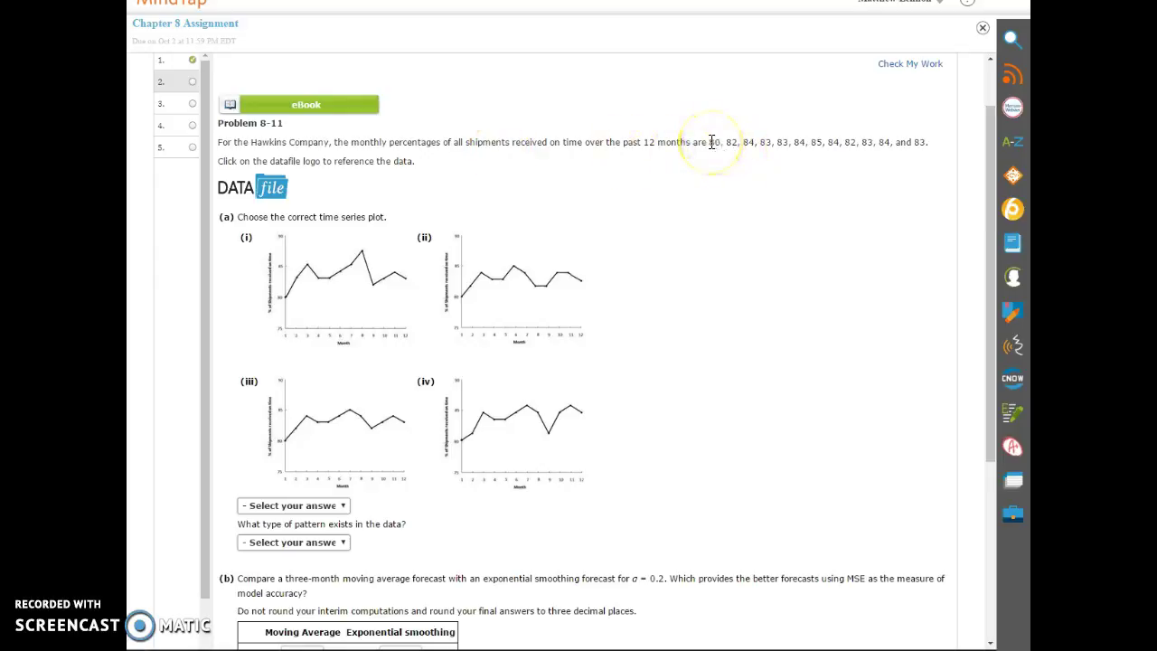
scroll(519, 201, "down", 6)
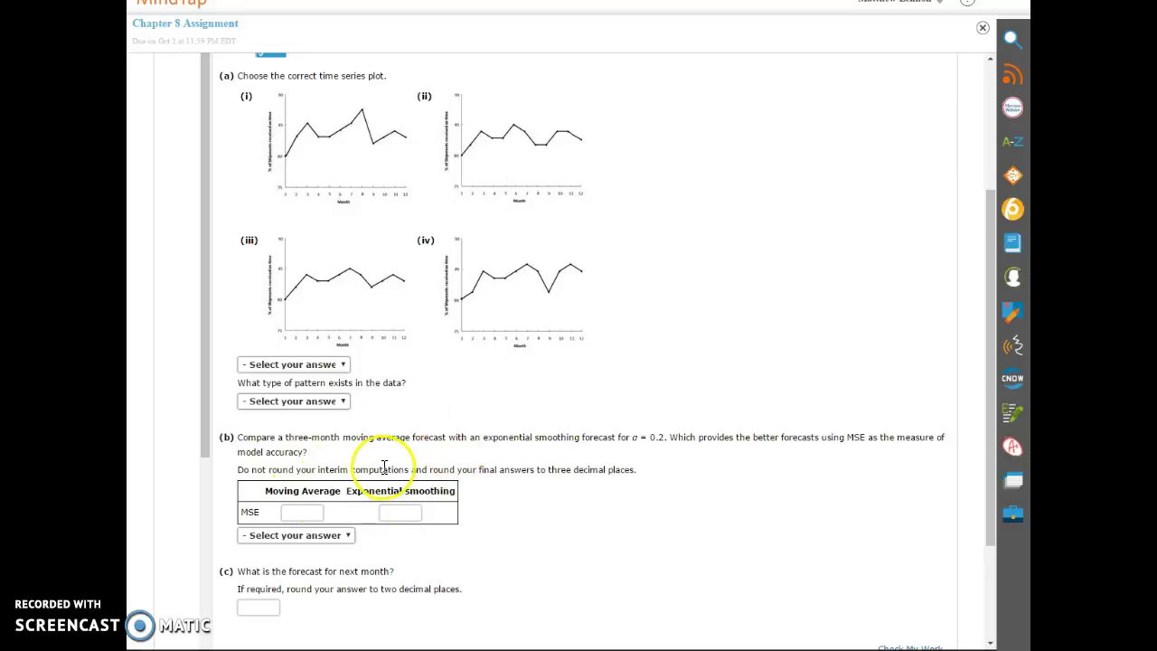
scroll(378, 465, "up", 3)
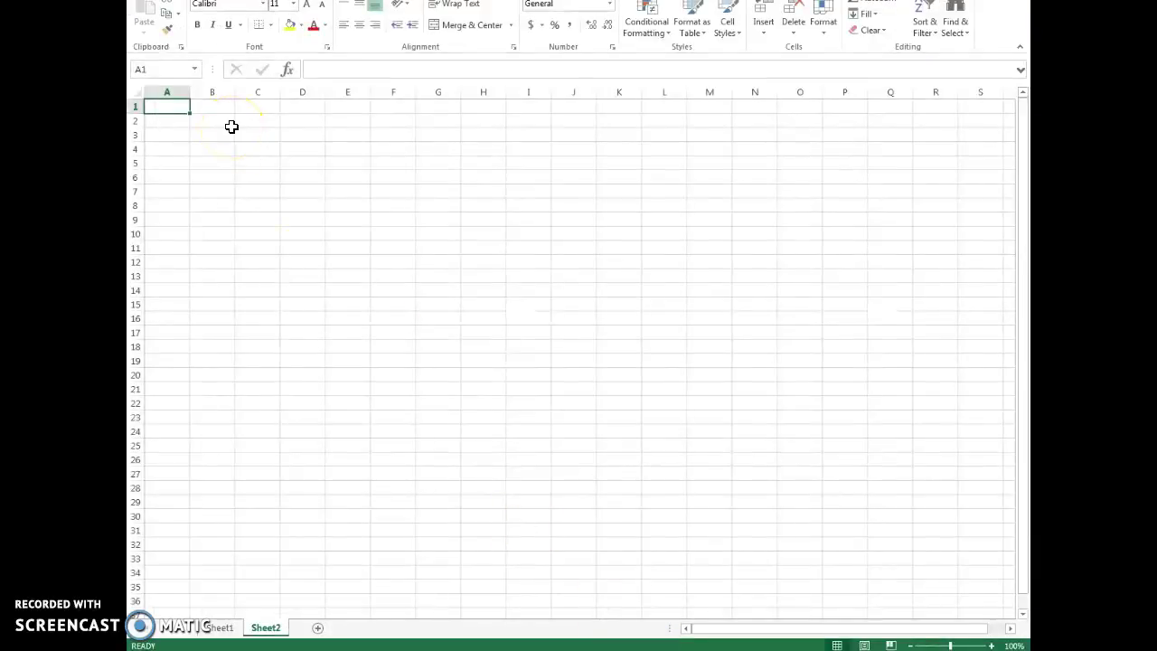
- Enter the column headers Month in A1 and Data in B1
type("Month")
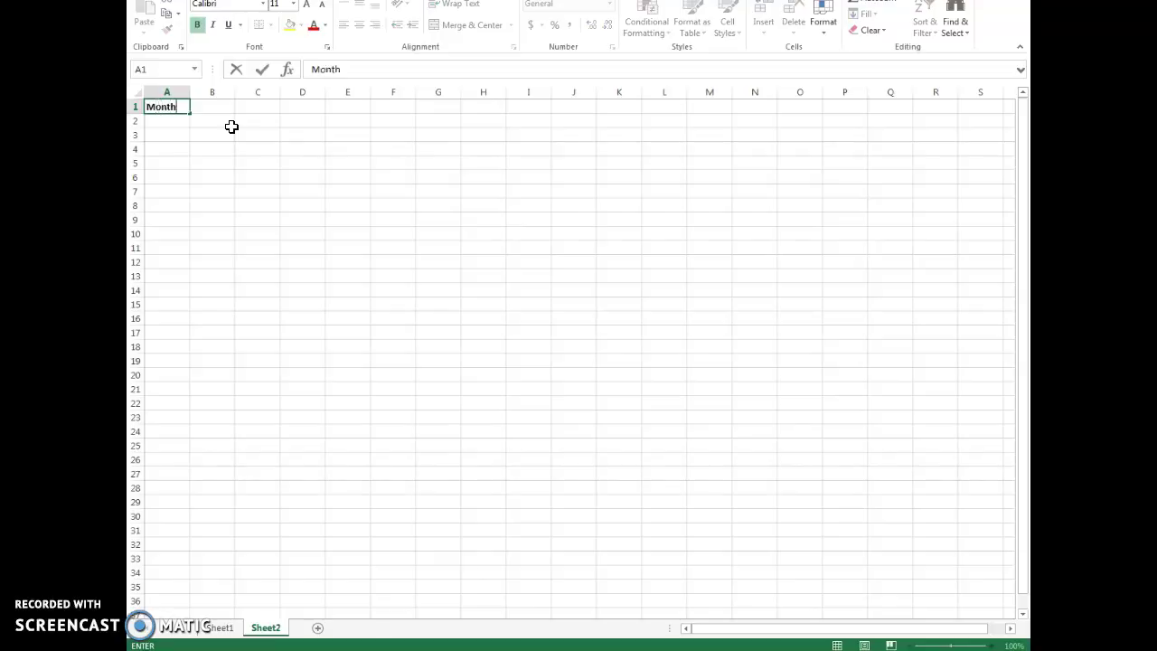
key("Tab")
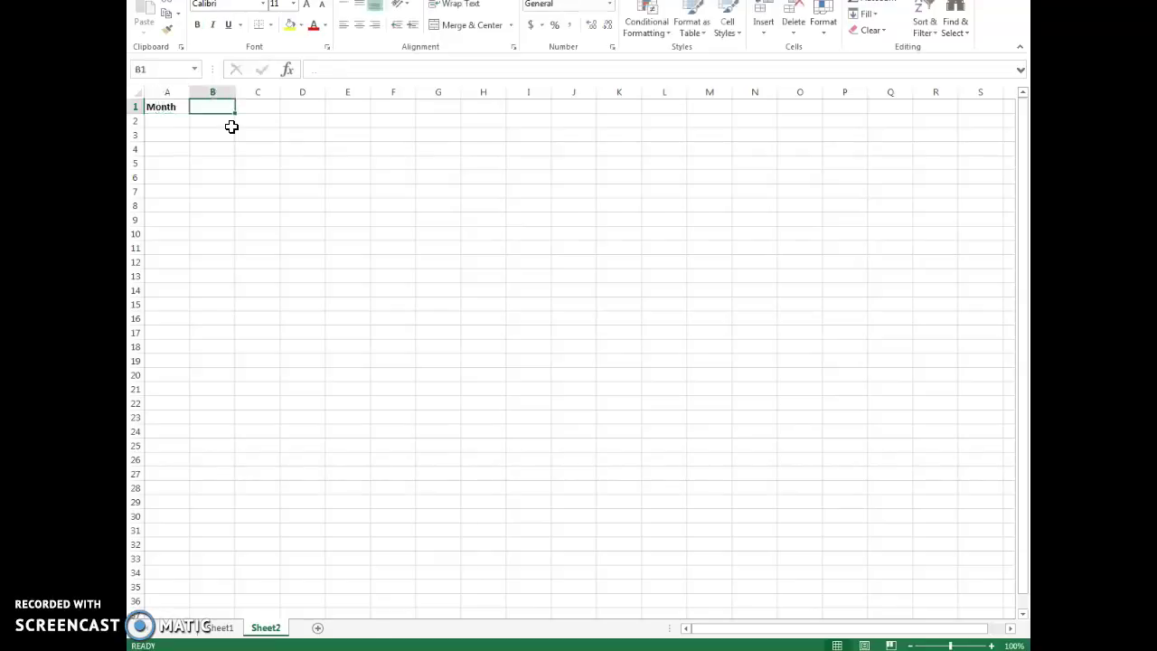
type("Data")
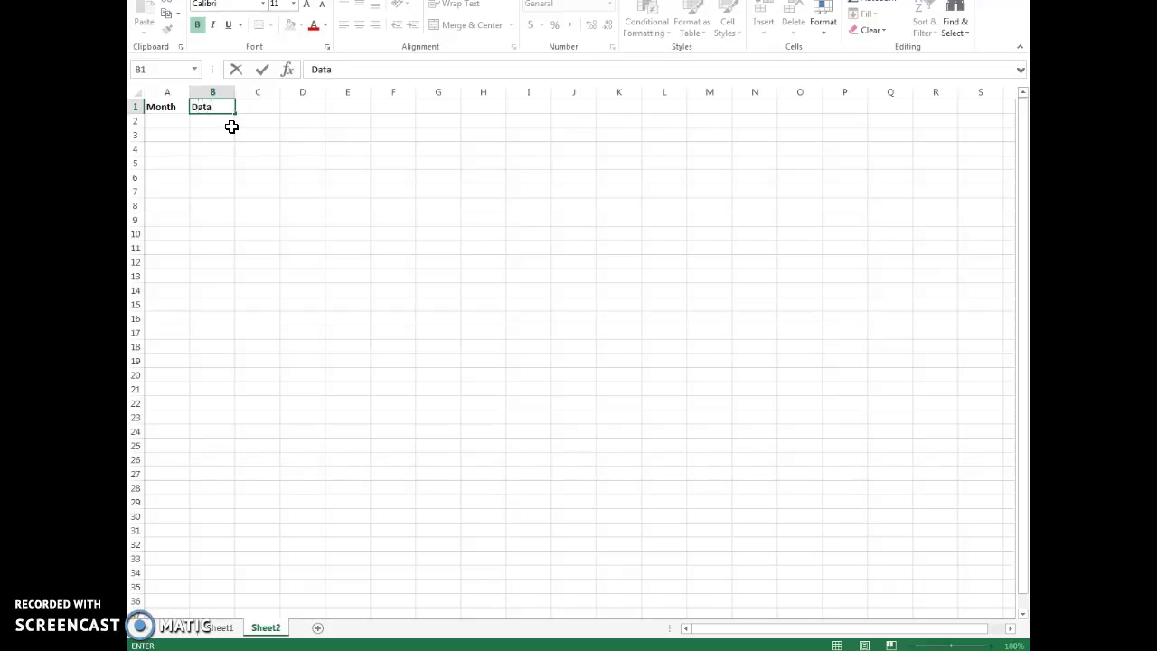
left_click(301, 13)
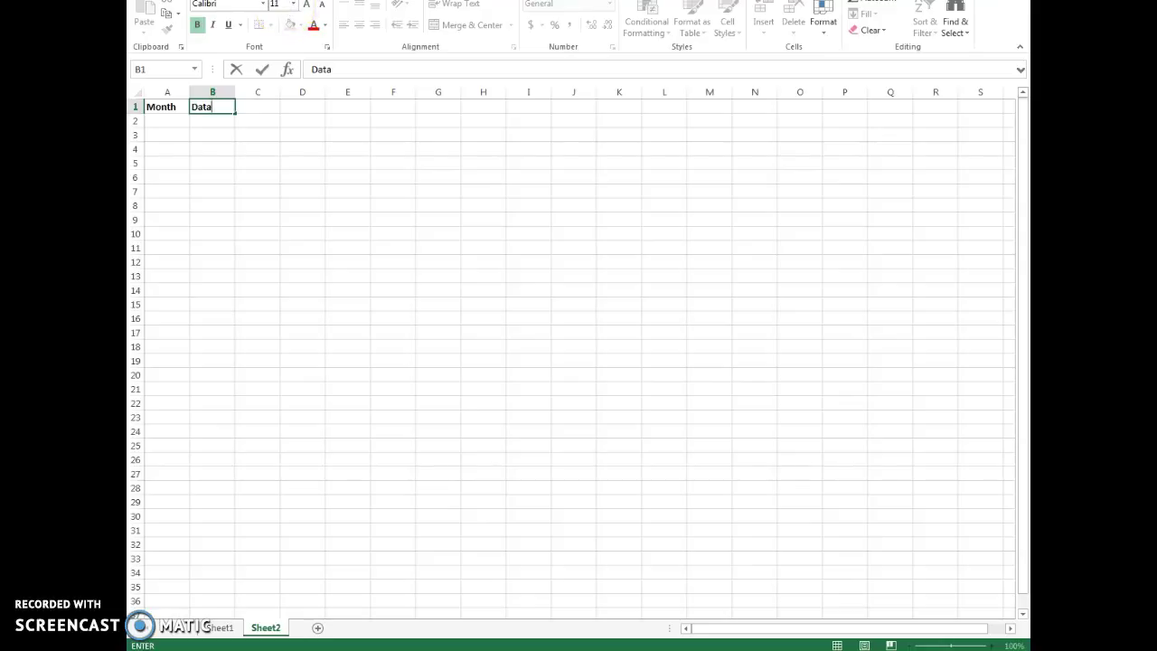
- List month numbers 1 through 12 down cells A2:A13
left_click(170, 121)
type("1")
key("Return")
type("2")
key("Return")
type("32")
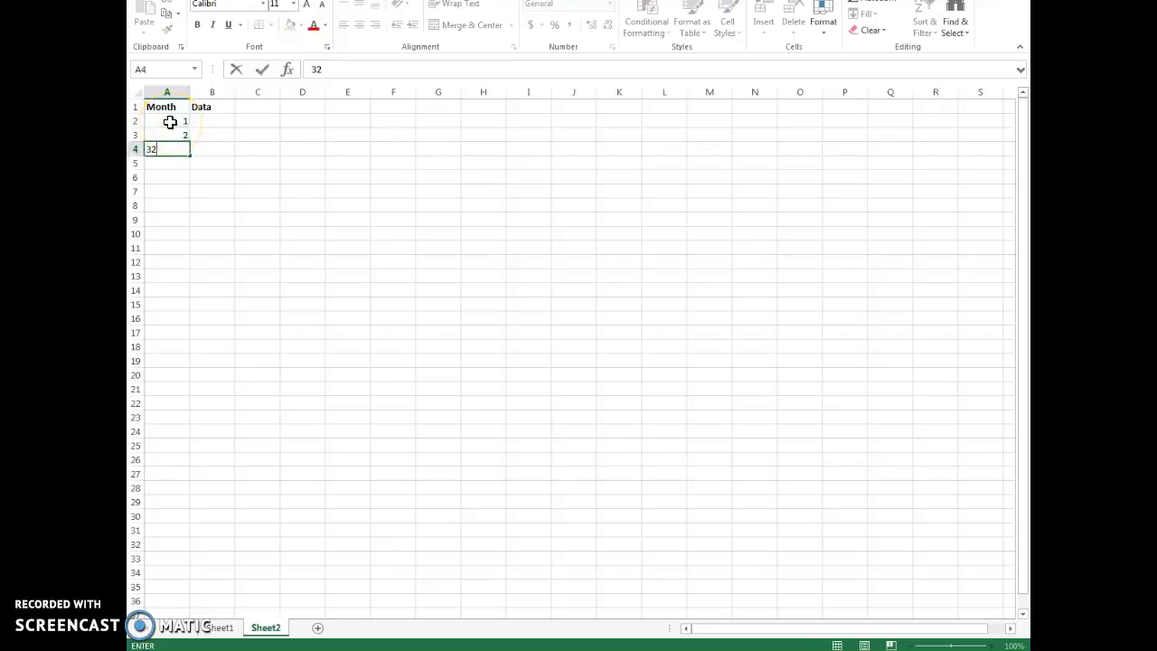
key("Return")
type("4")
key("Return")
type("5")
key("Return")
type("6")
key("Return")
type("7")
key("Return")
type("8")
key("Return")
type("9")
key("Return")
type("10")
key("Return")
type("11")
key("Return")
type("12")
key("Return")
key("Right")
key("Up")
key("Up")
key("Up")
key("Up")
key("Up")
key("Up")
key("Up")
key("Up")
key("Up")
key("Up")
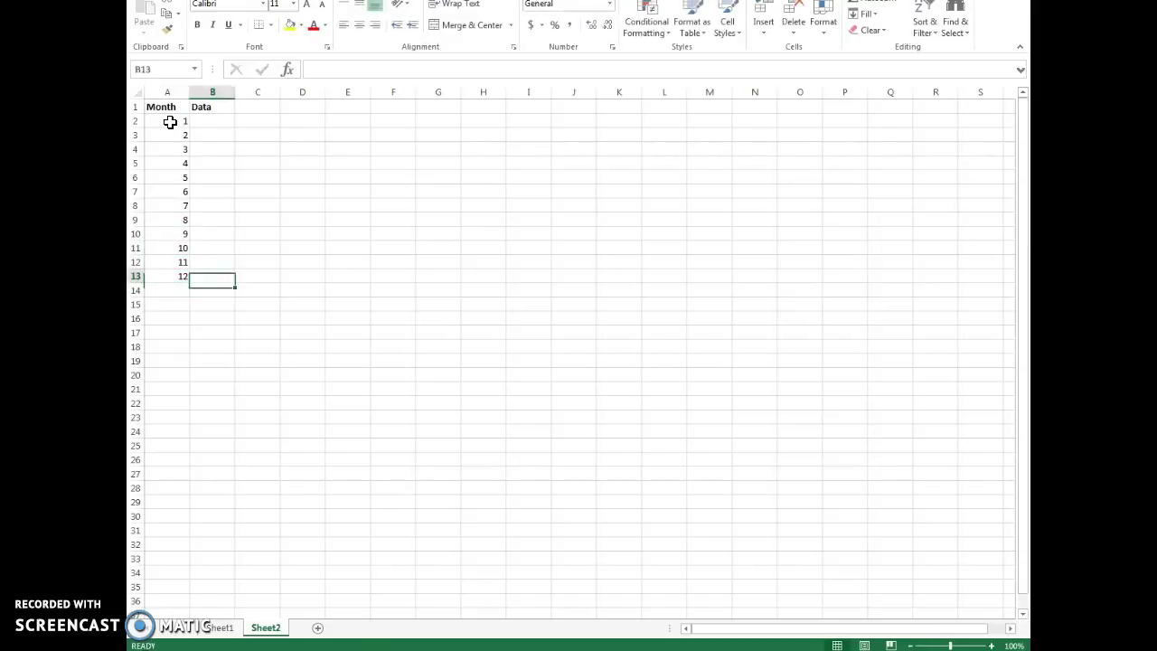
- Enter the first four shipment percentages 80, 82, 84, 83 into B2:B5
key("Up")
key("Up")
key("alt+Tab")
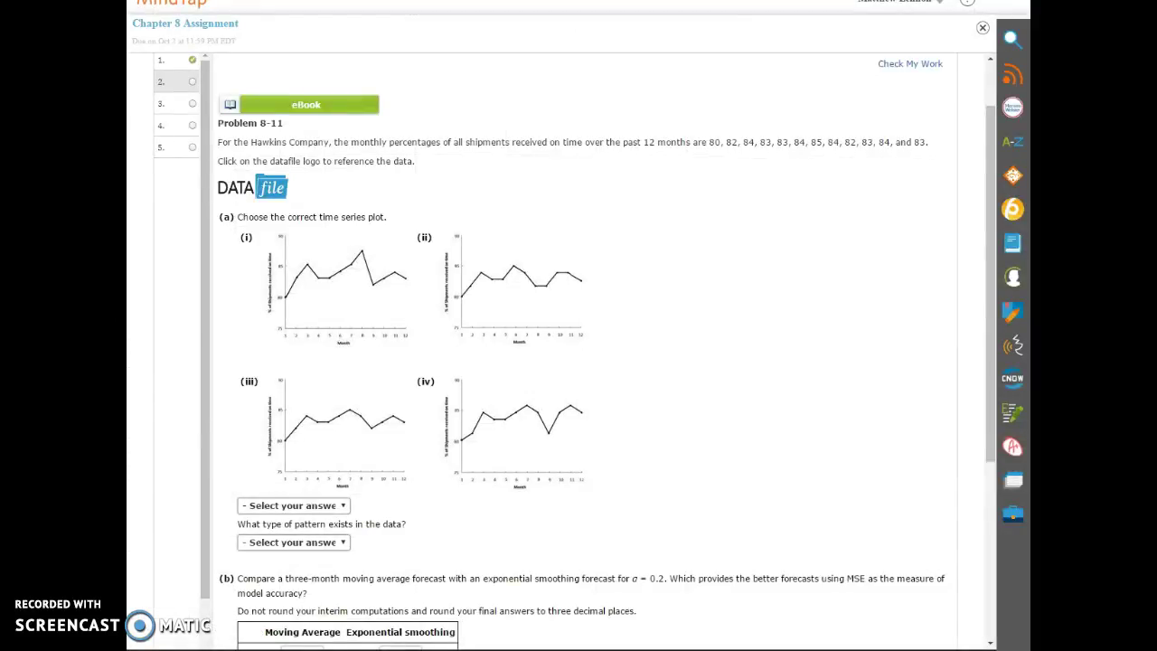
key("alt+Tab")
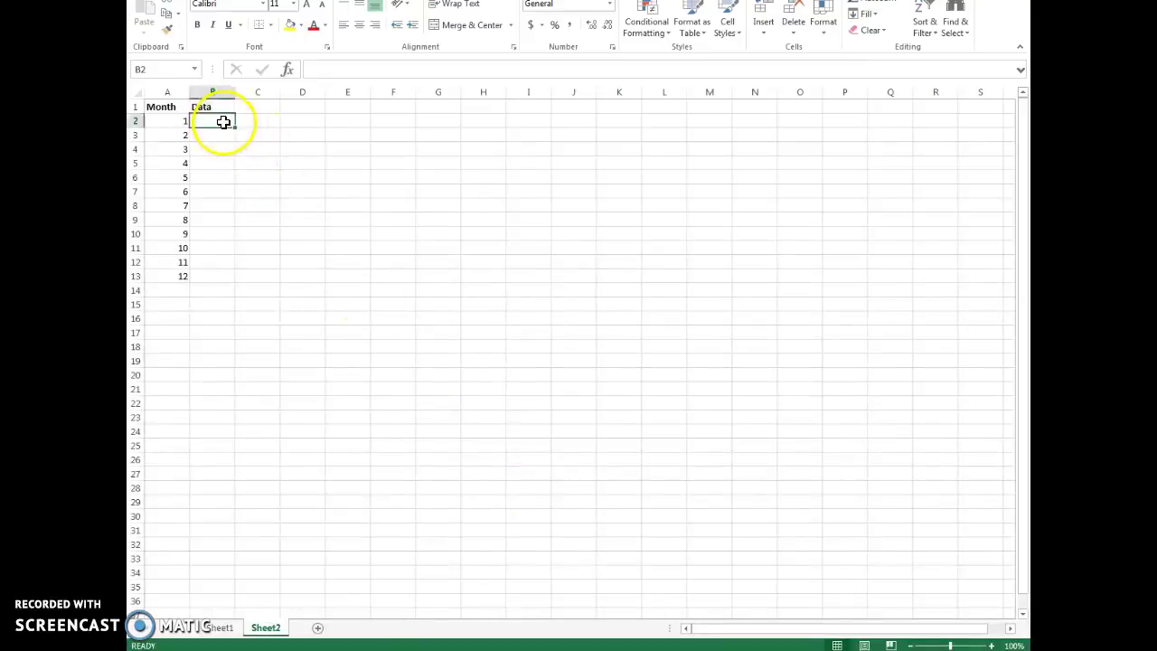
type("34")
key("Return")
type("82")
key("Return")
type("84")
key("Return")
type("83")
key("Return")
- Enter months 5–8 percentages 83, 84, 85, 84 into B6:B9
left_click(542, 649)
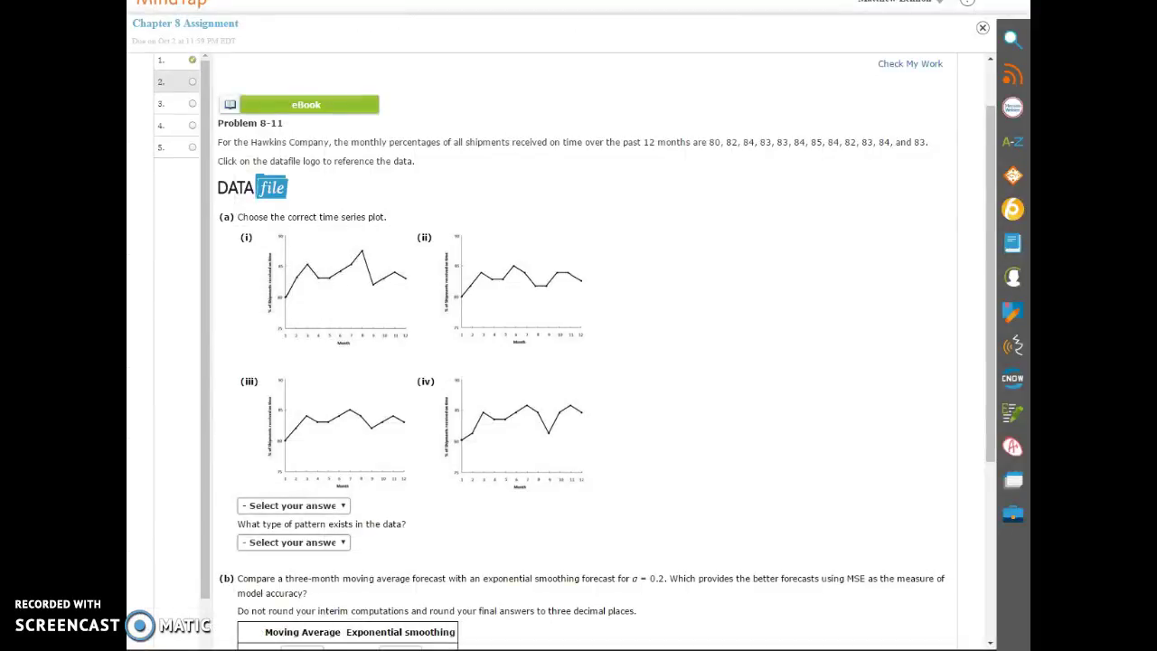
key("alt+Tab")
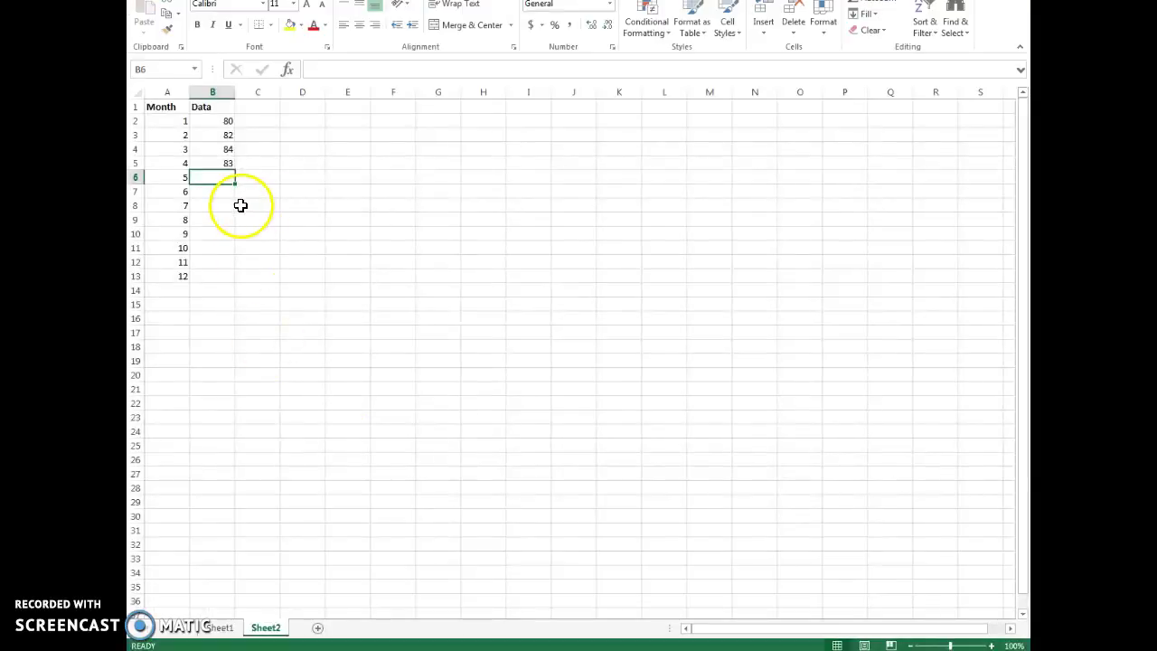
type("83")
key("Return")
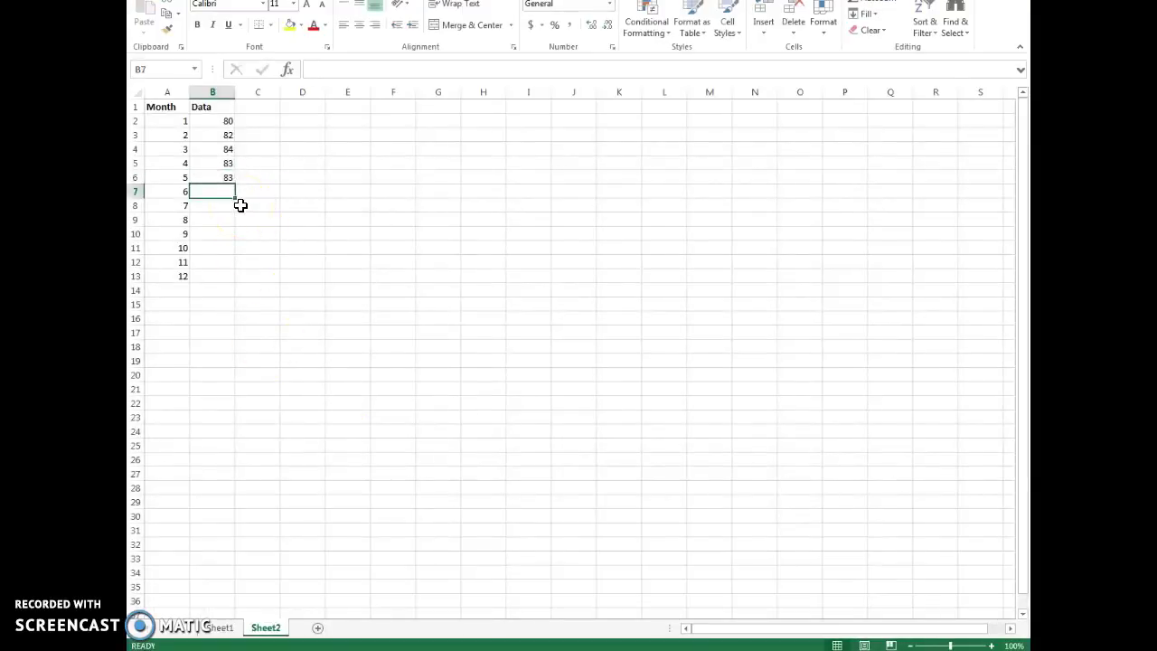
type("84")
key("Return")
type("85")
key("Return")
type("84")
key("Return")
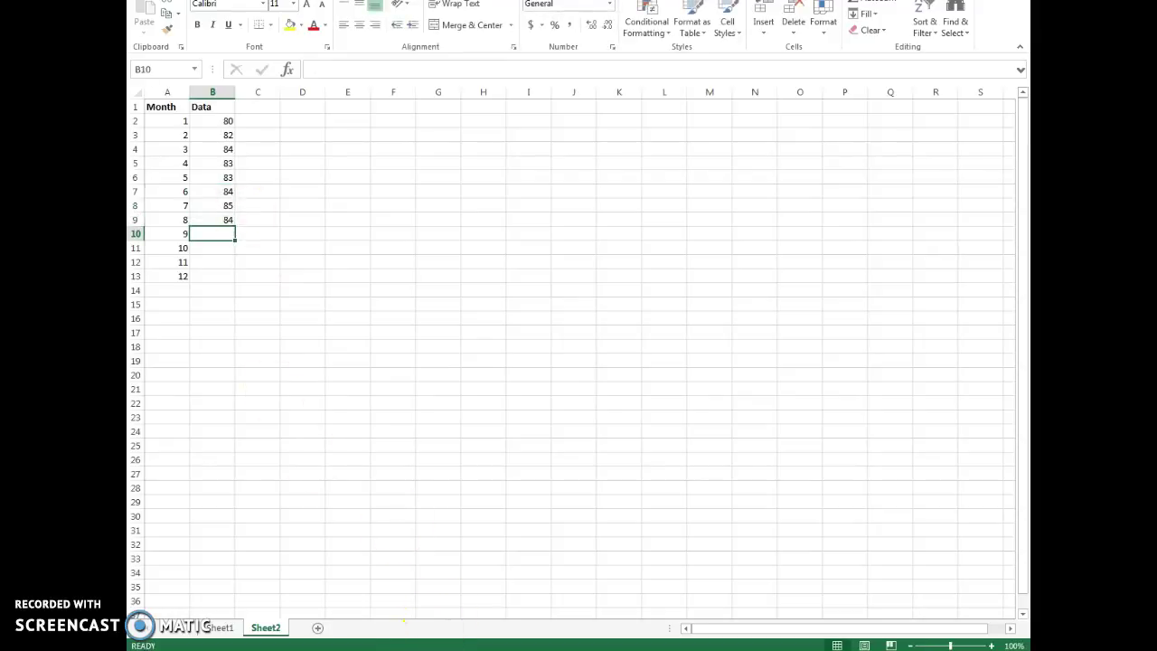
- Enter months 9–12 percentages 82, 83, 84, 83 into B10:B13
key("alt+Tab")
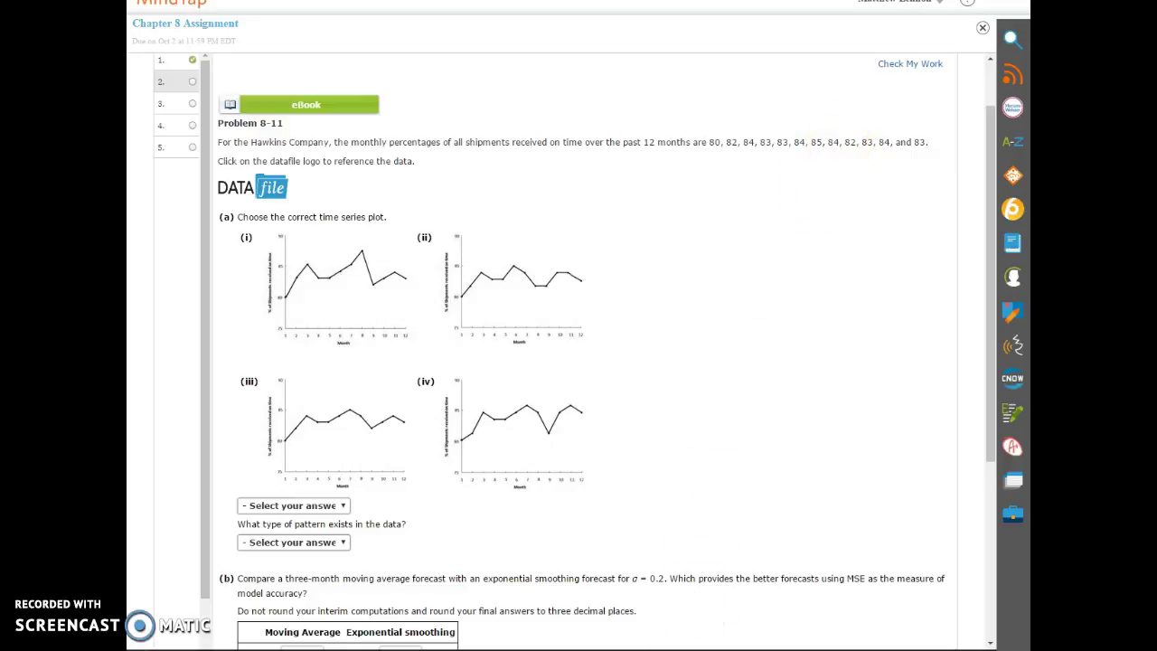
left_click(664, 637)
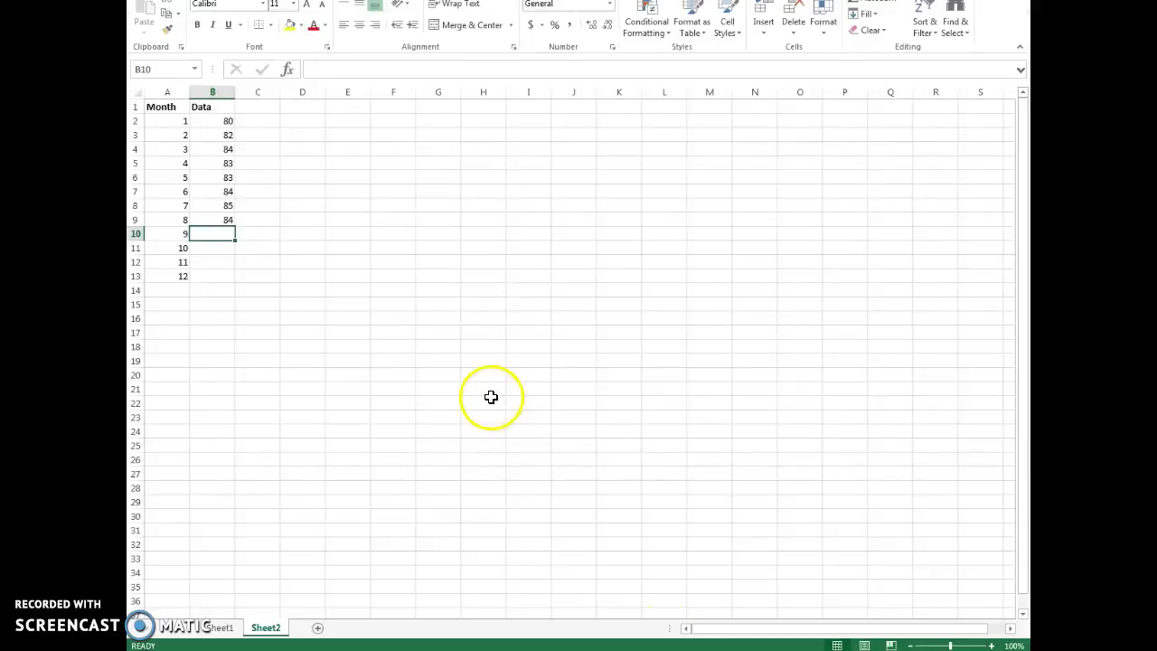
type("82")
key("Return")
type("83")
key("Return")
type("84")
key("Return")
type("83")
key("Return")
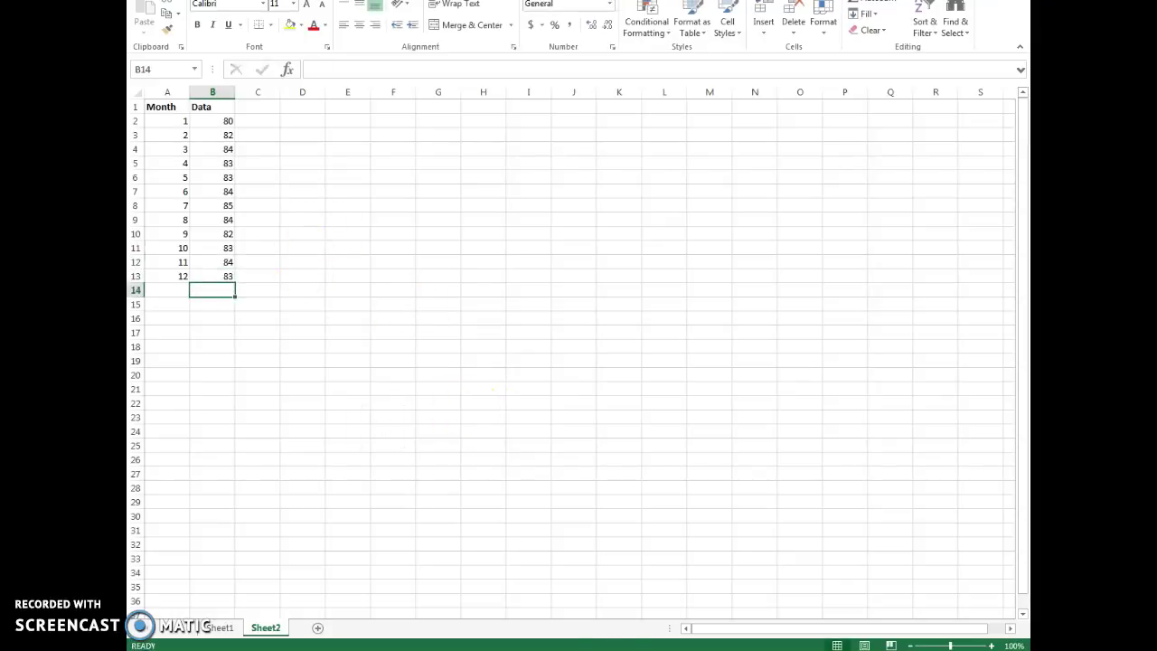
key("alt+Tab")
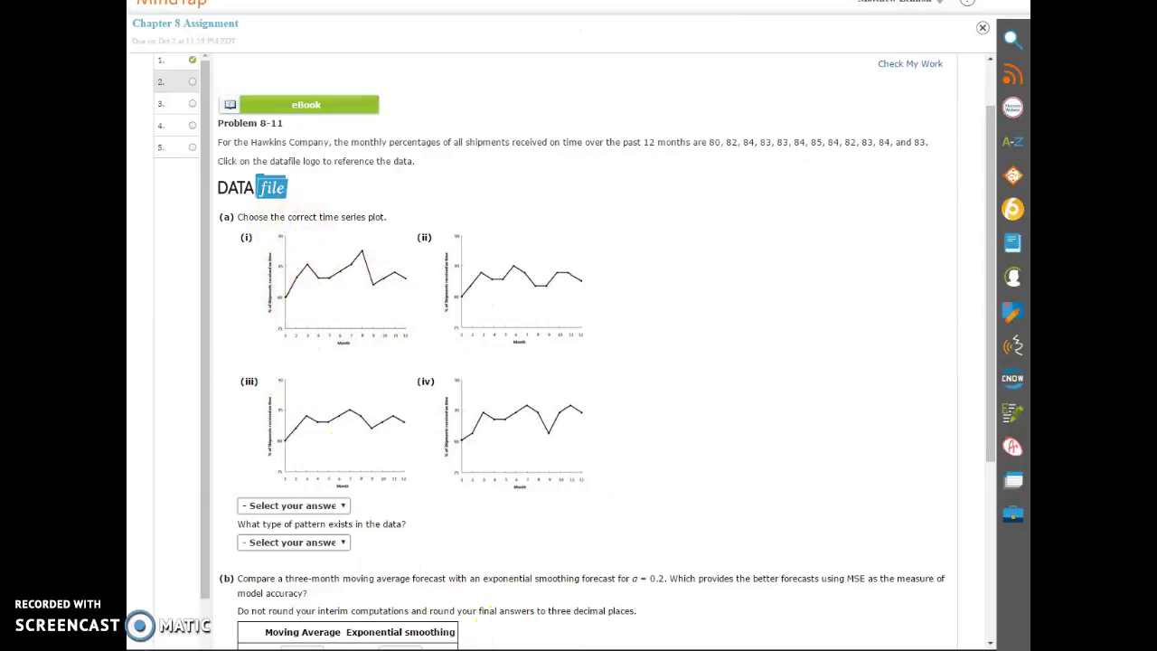
key("alt+Tab")
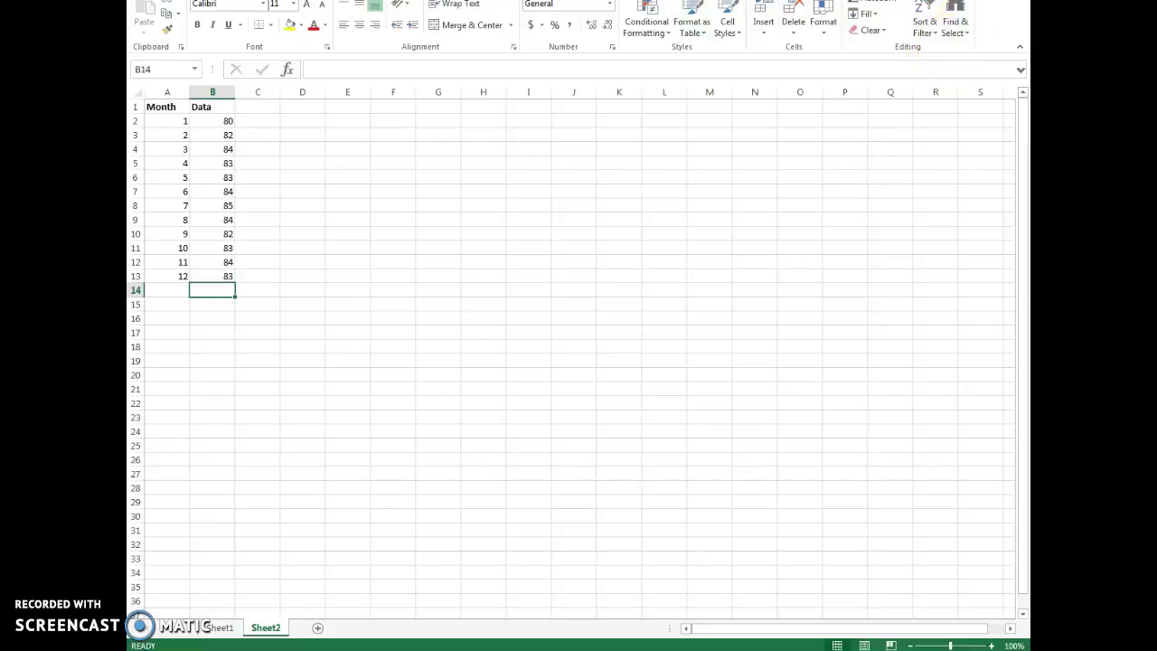
- Insert a Line with Markers chart of the Month and Data range A1:B13
key("super+Down")
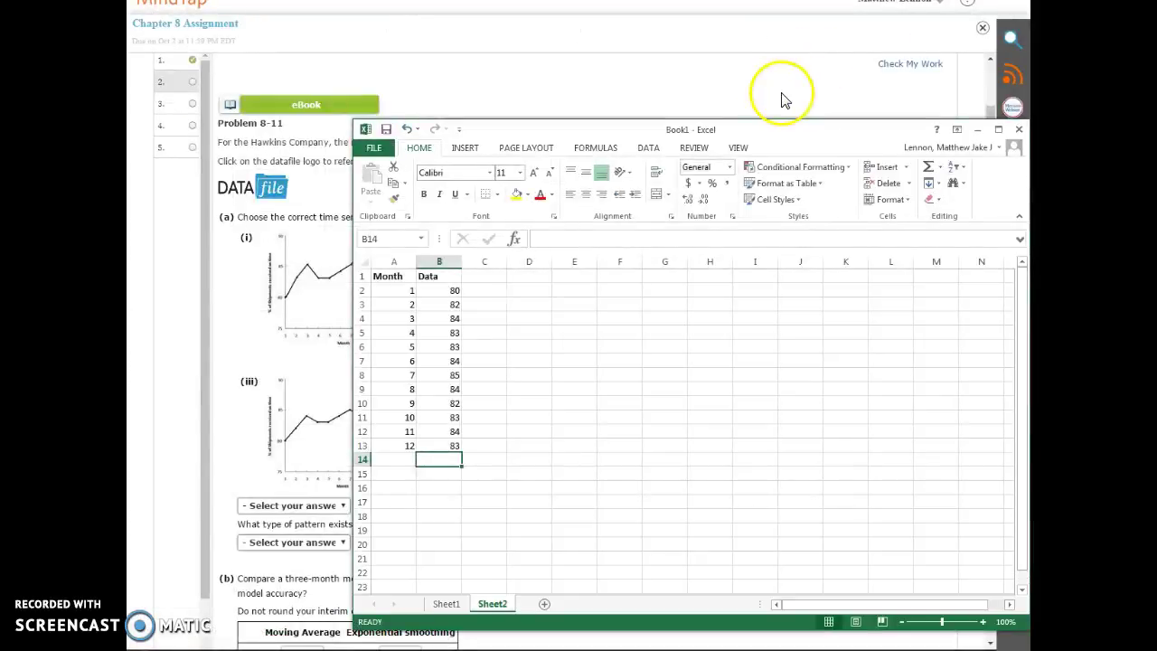
key("super+Up")
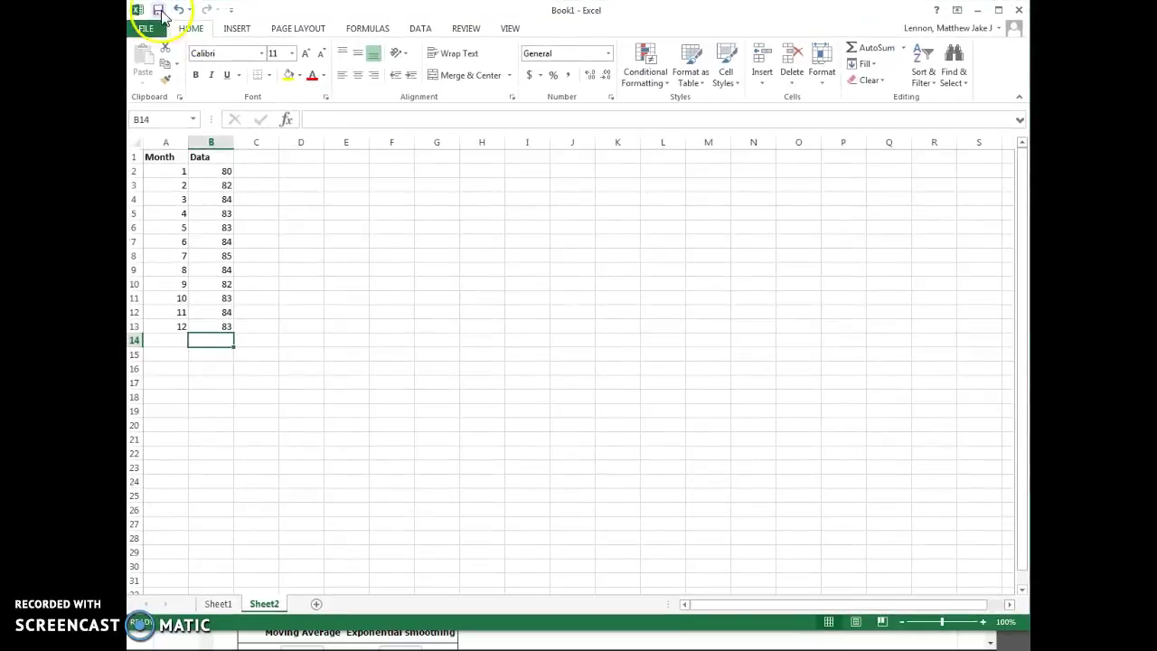
left_click(422, 28)
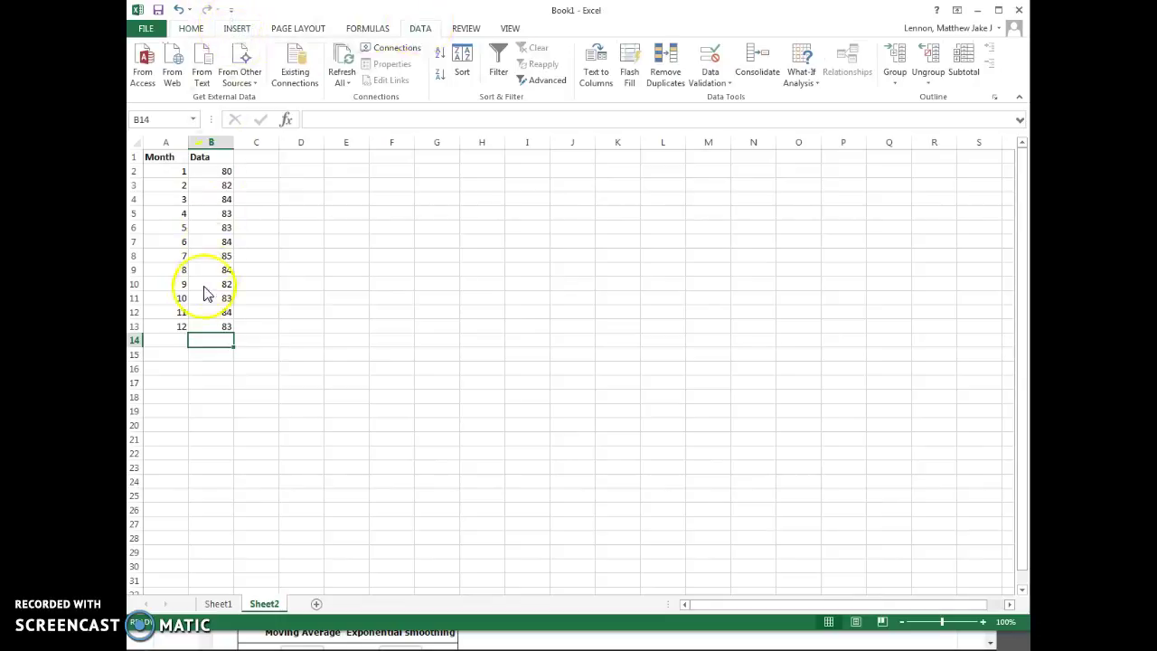
left_click(237, 29)
left_click_drag(211, 326, 160, 156)
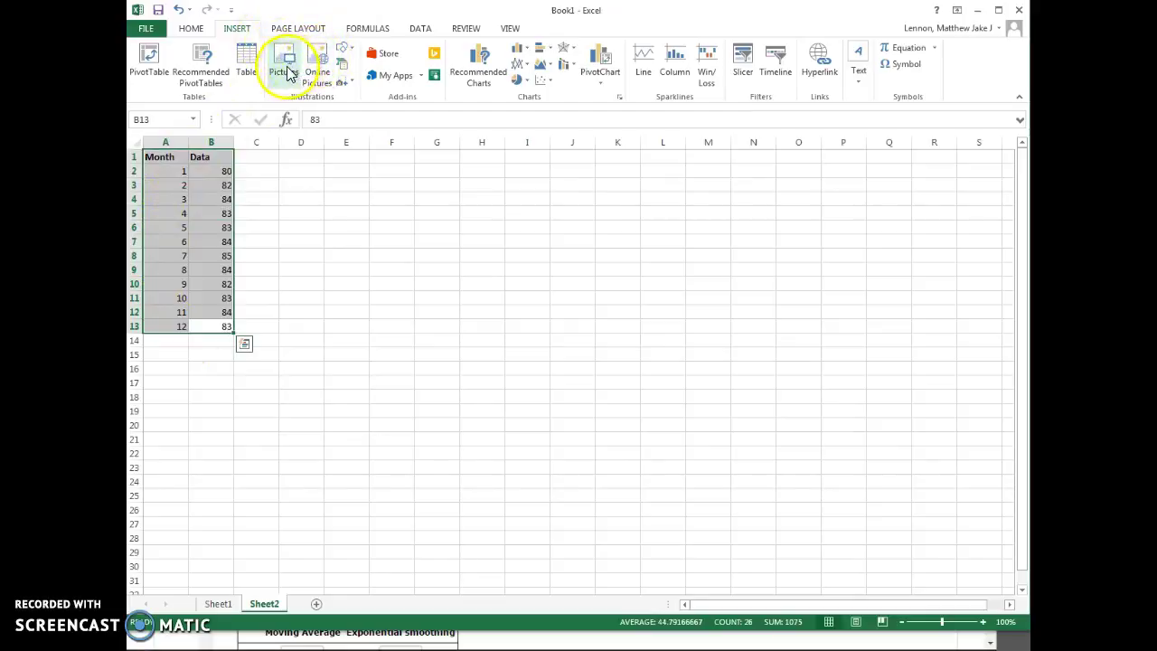
left_click(468, 56)
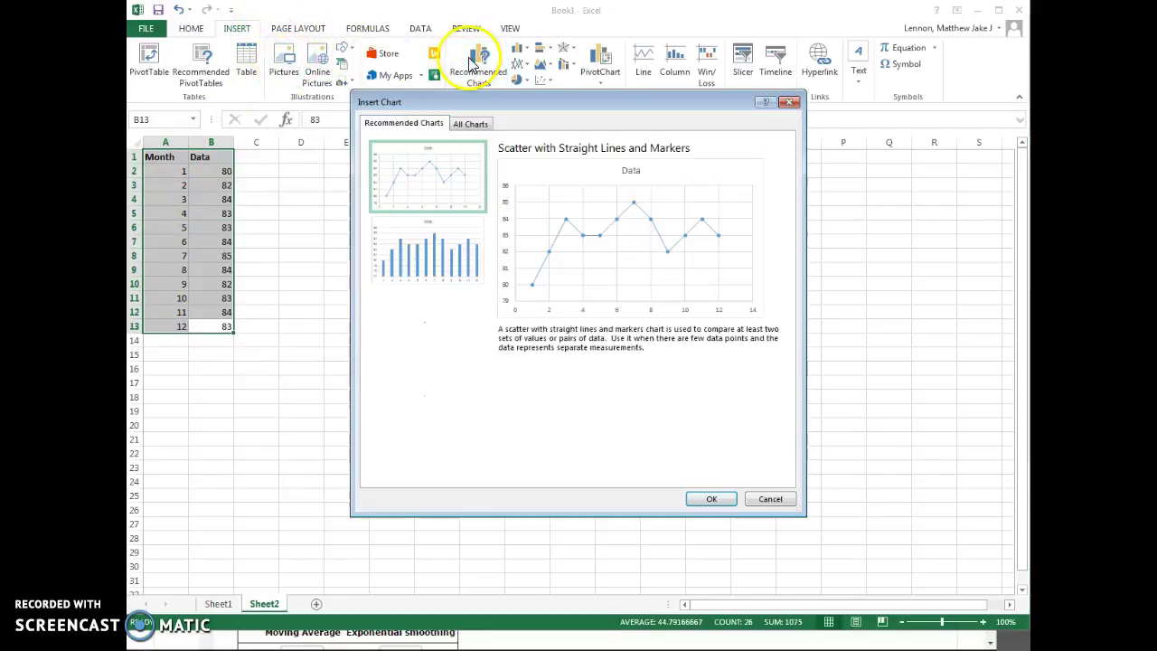
left_click(470, 124)
left_click(419, 204)
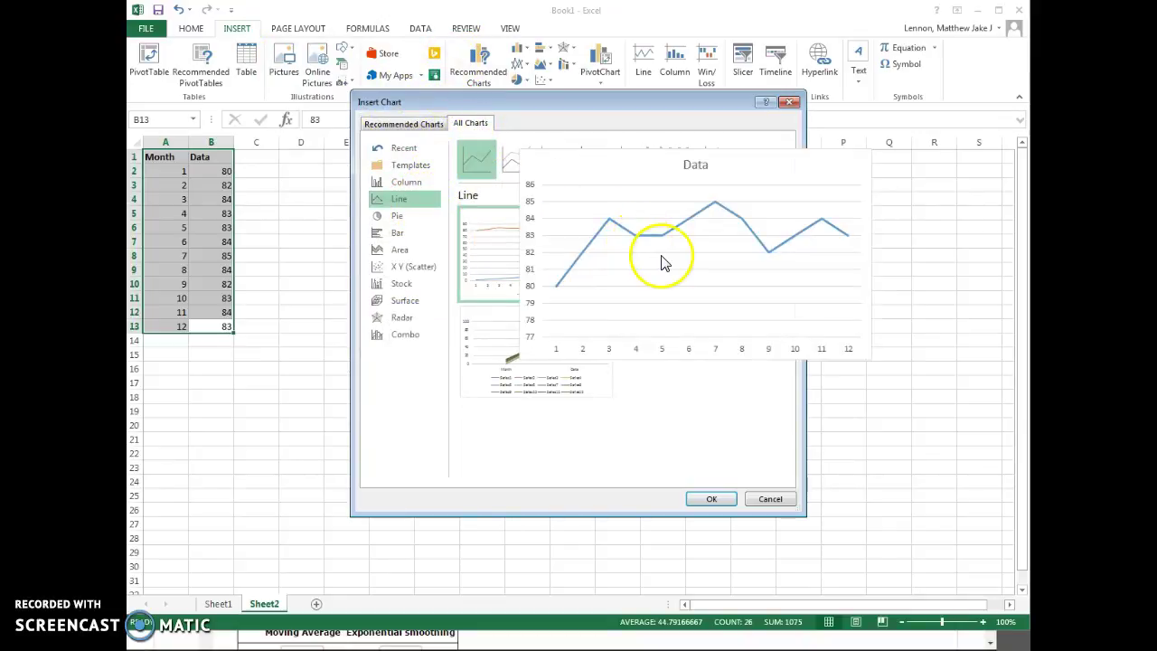
left_click(600, 160)
mouse_move(658, 255)
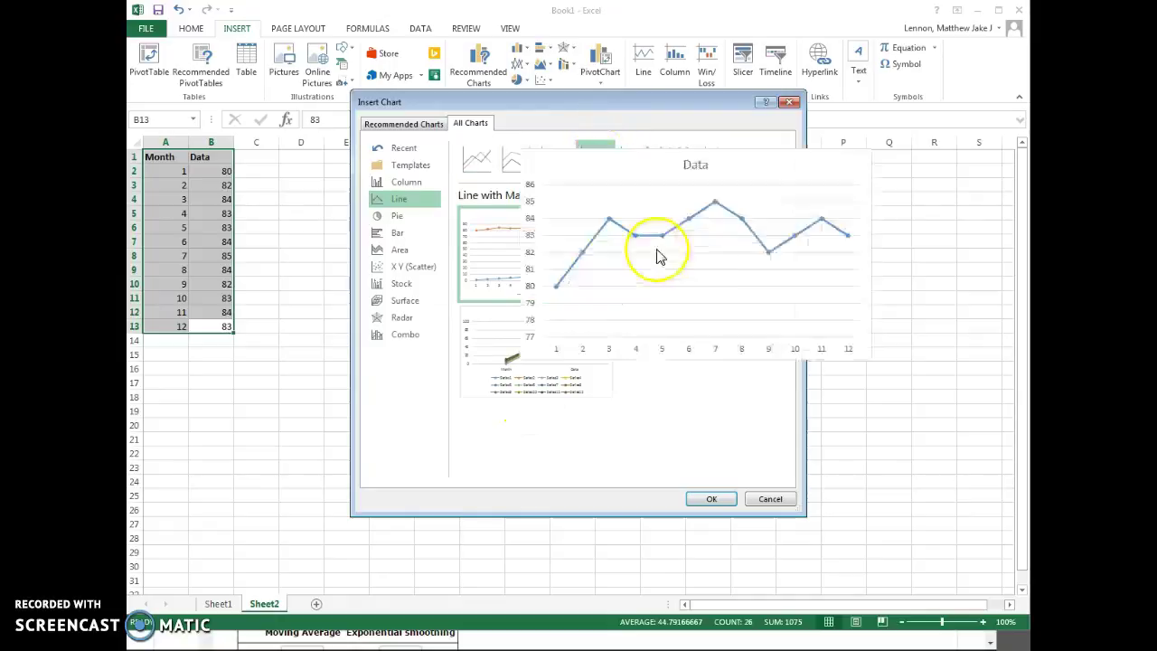
left_click(703, 501)
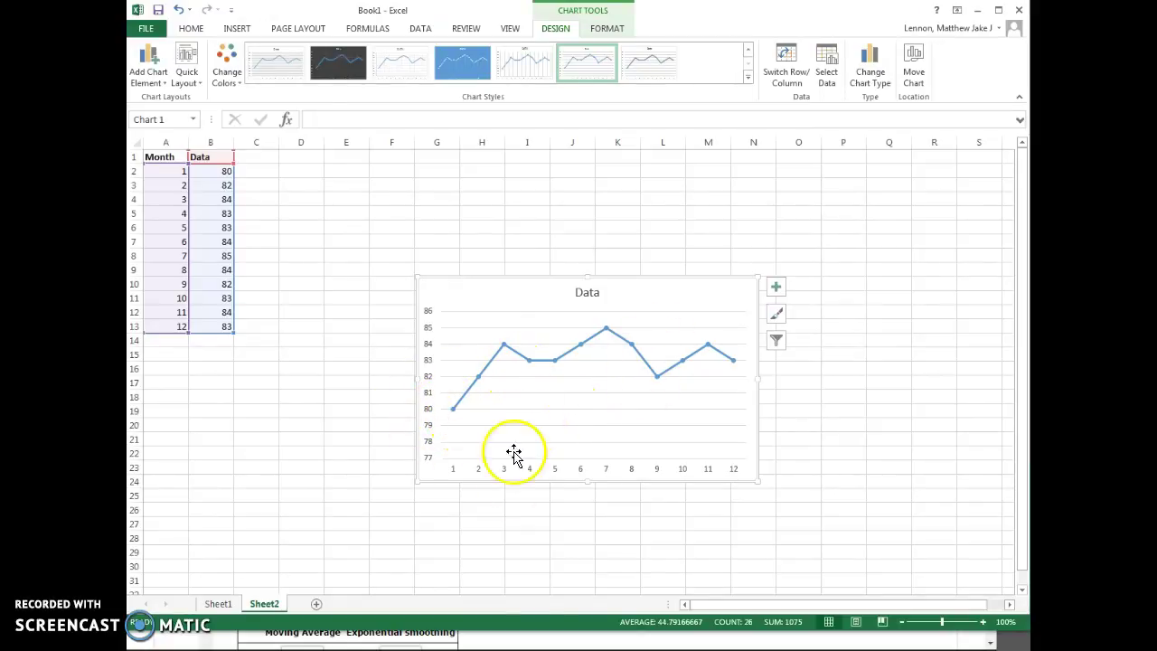
- Compare the Excel Data line chart against MindTap's four candidate time series plots
key("alt+Tab")
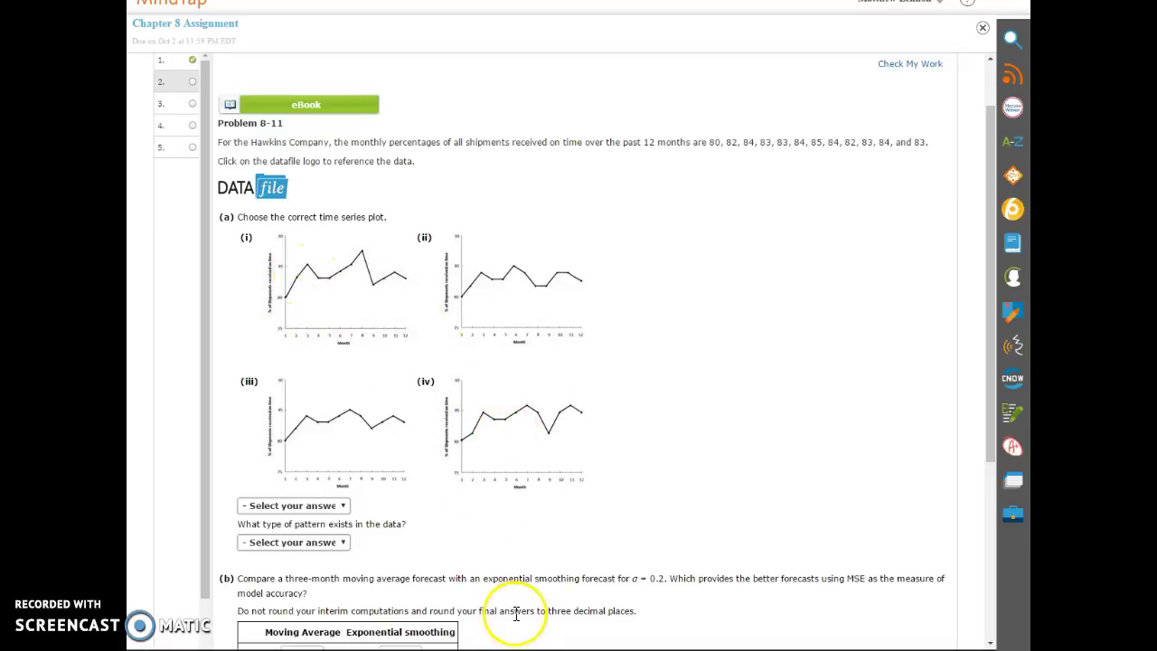
key("alt+Tab")
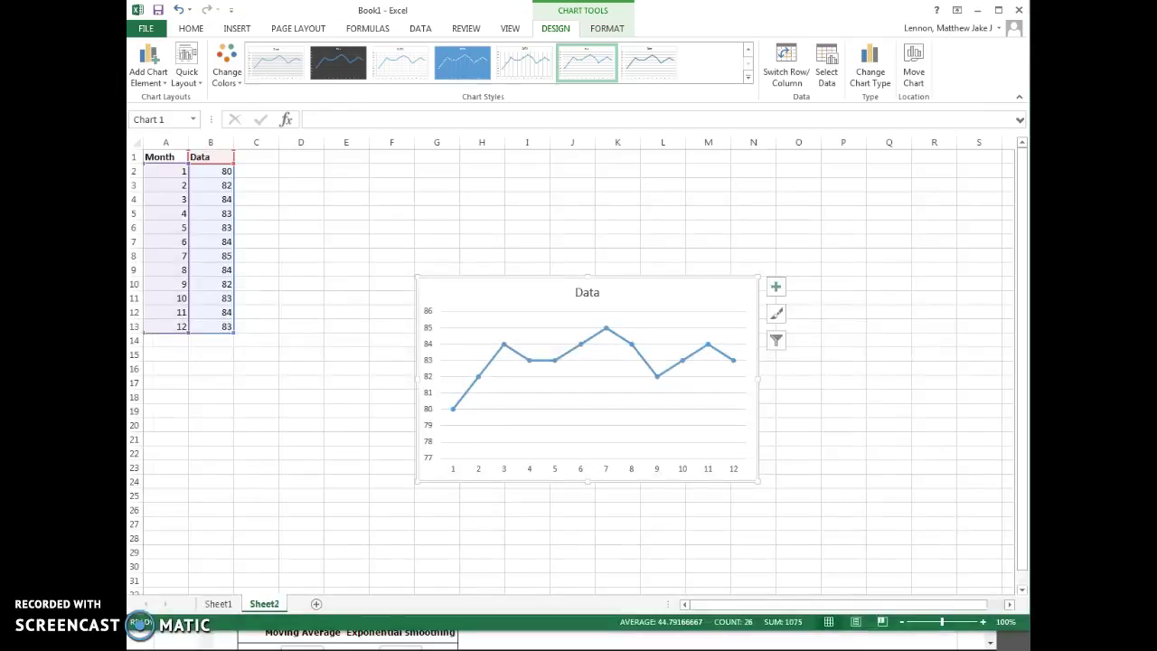
key("alt+Tab")
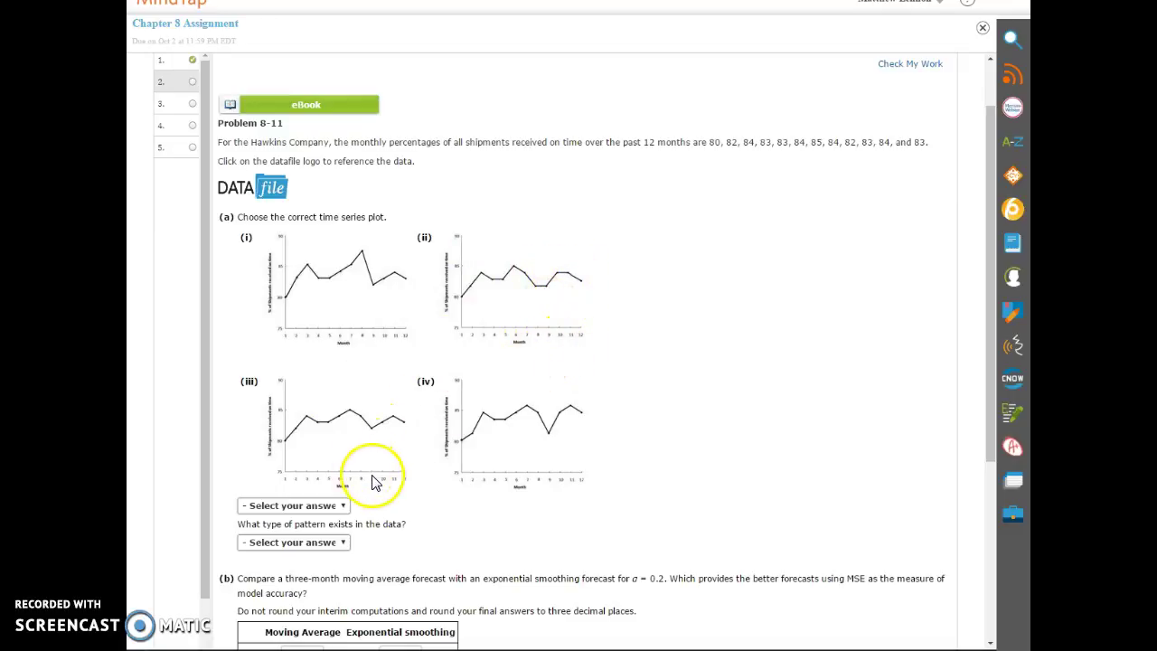
key("alt+Tab")
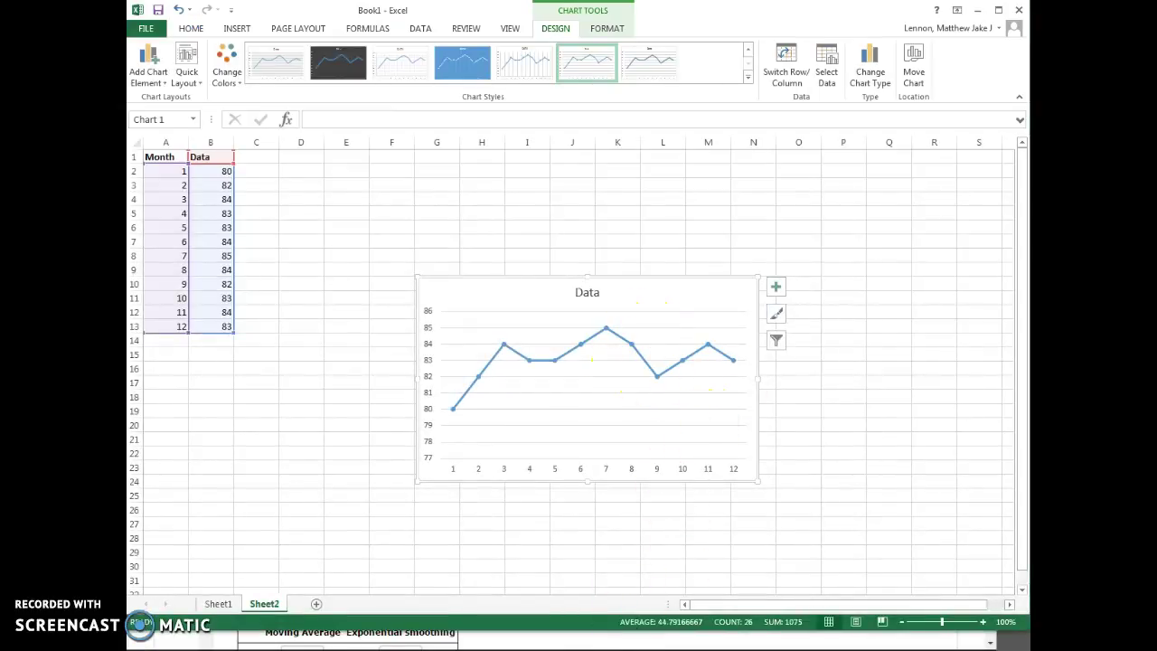
- Answer part (a) with Plot (iii) as the plot and Horizontal Pattern as the pattern
key("alt+Tab")
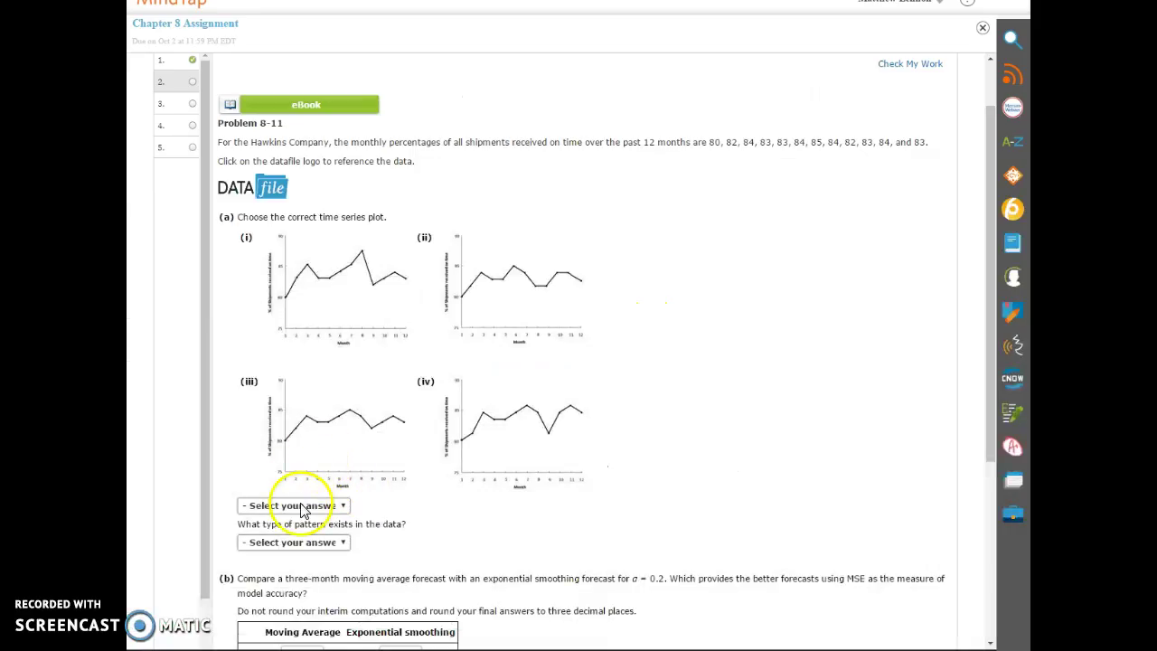
left_click(301, 508)
left_click(271, 553)
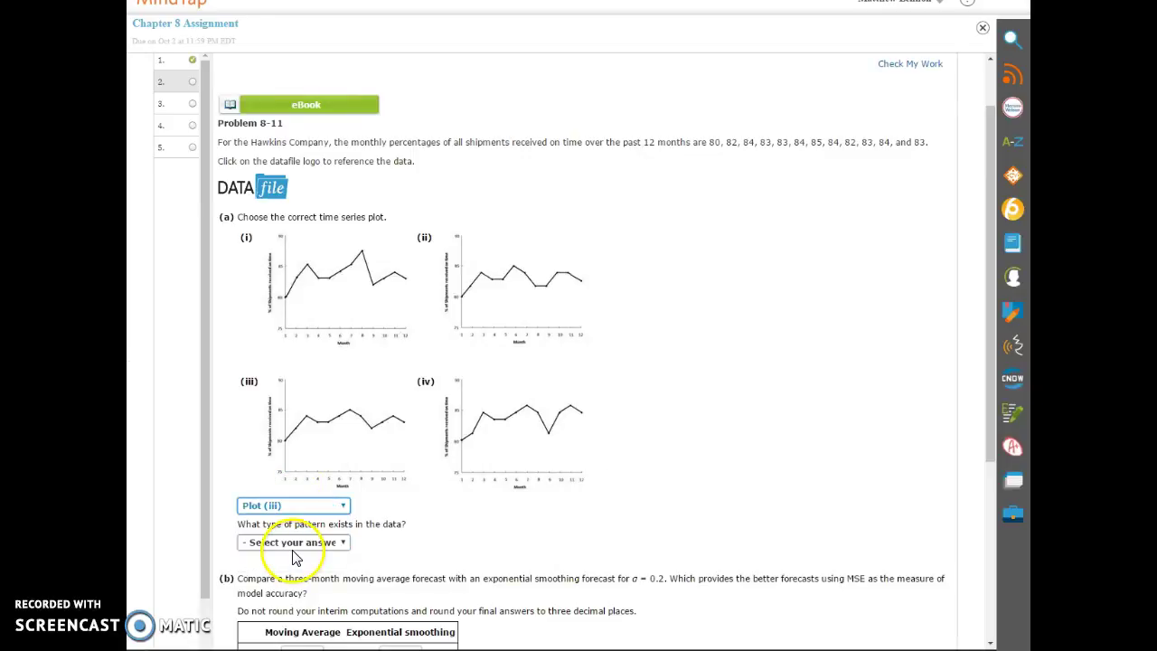
left_click(325, 545)
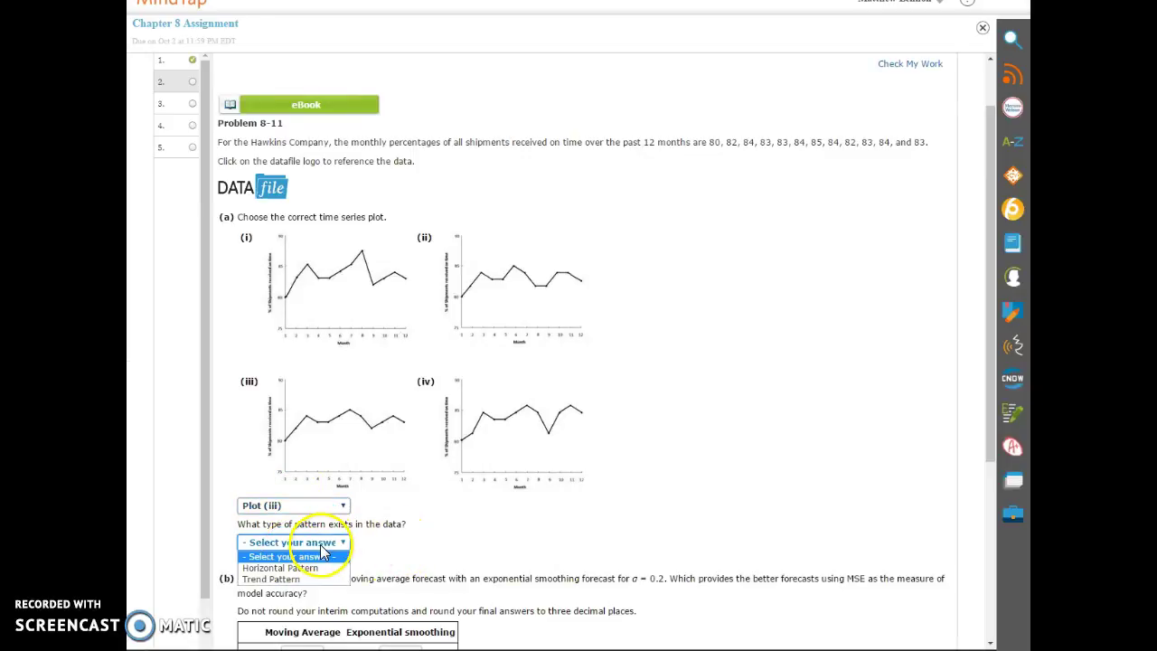
left_click(303, 568)
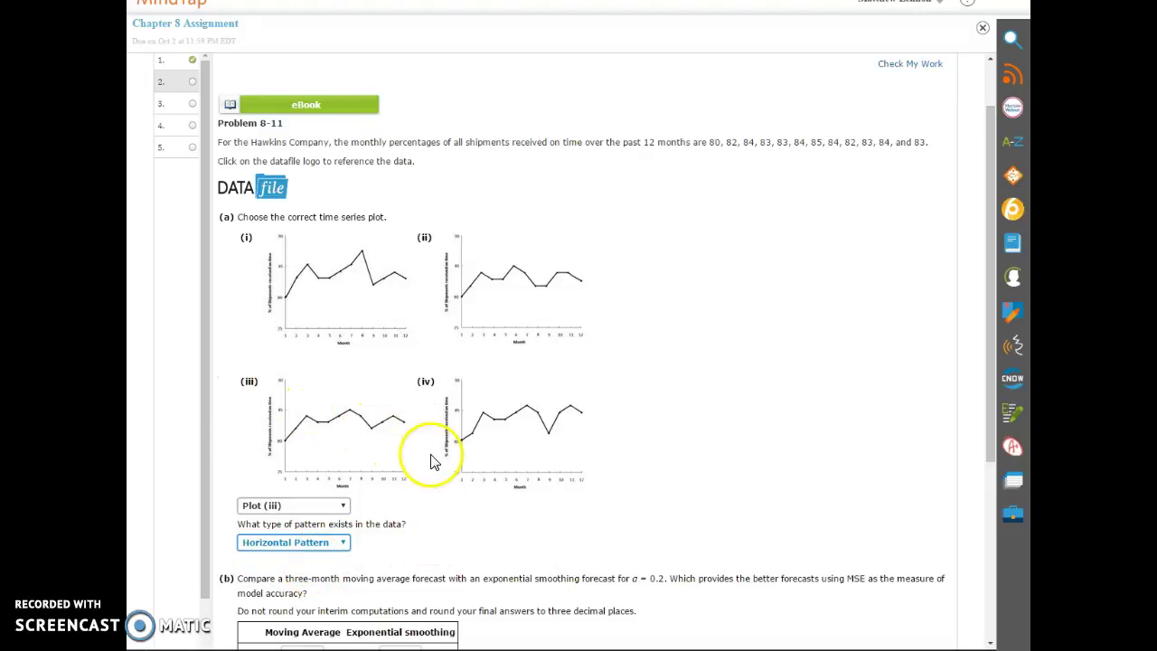
scroll(456, 475, "down", 3)
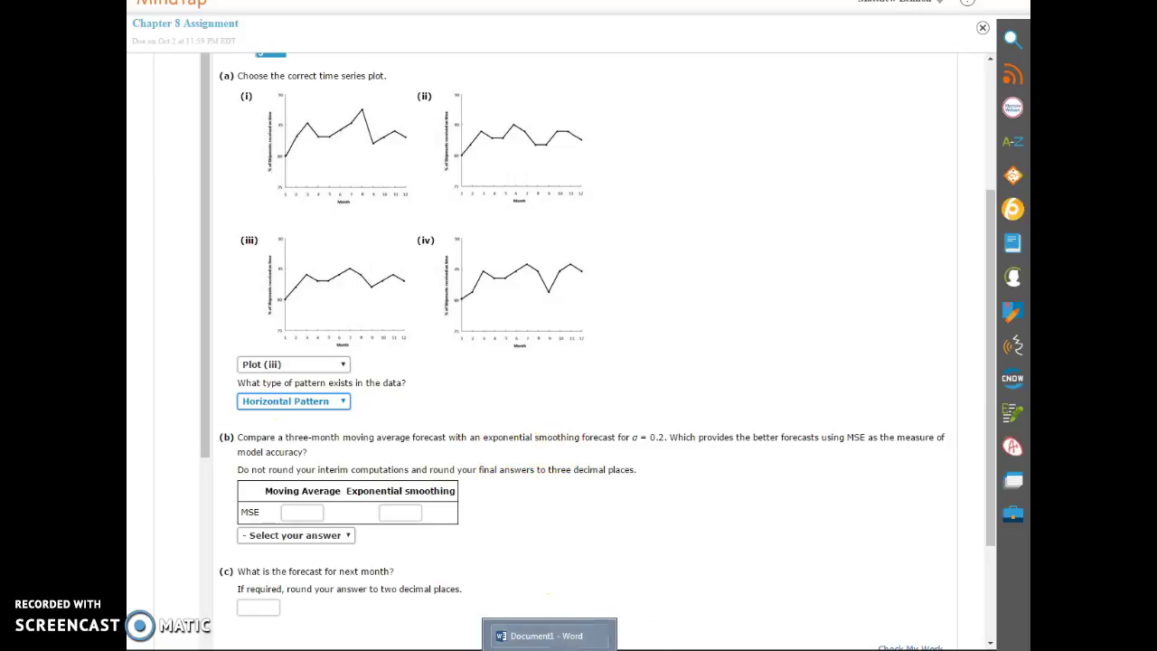
mouse_move(663, 650)
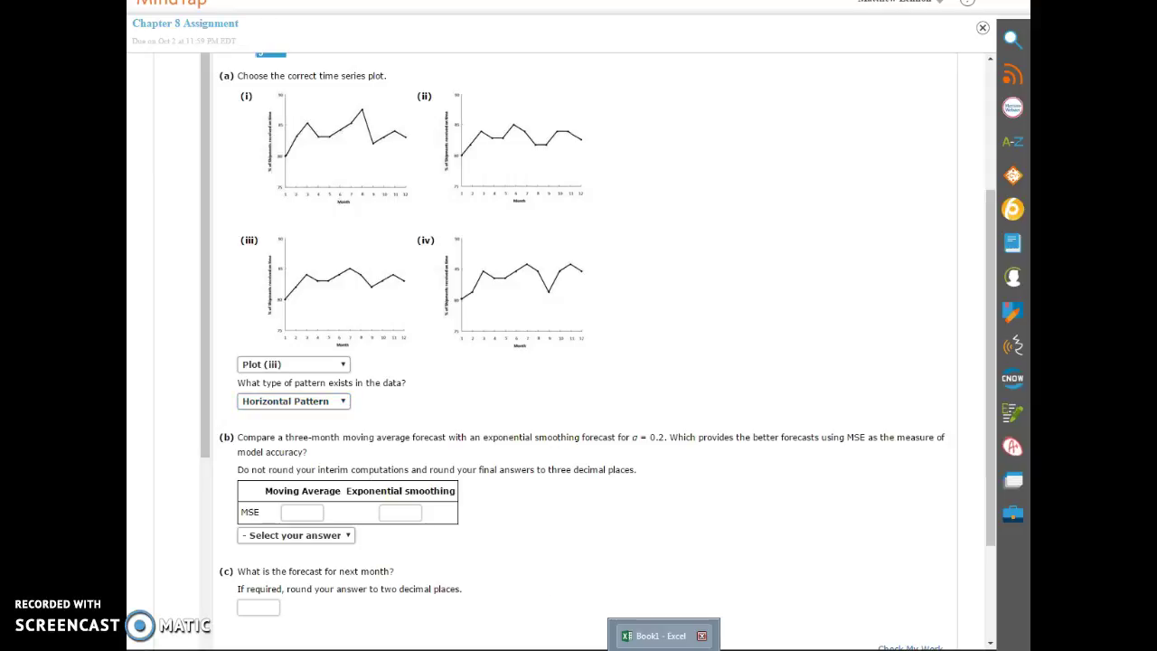
- Widen column C and add a Forecast heading in C1
left_click(663, 636)
left_click(259, 166)
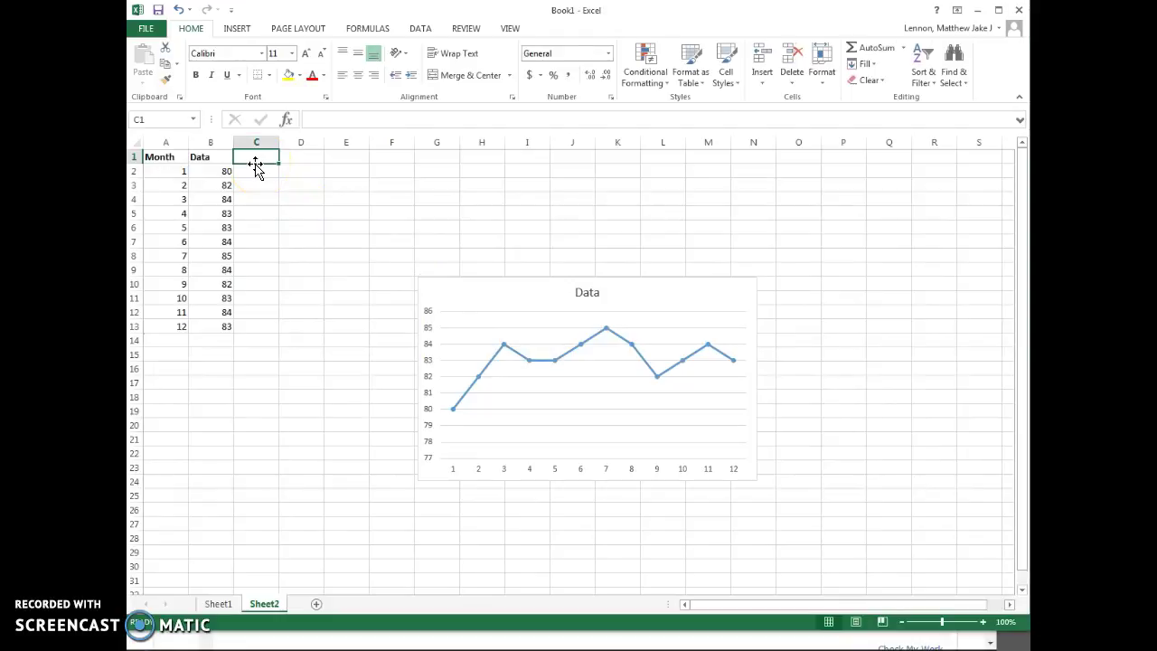
left_click_drag(279, 143, 342, 144)
left_click(136, 157)
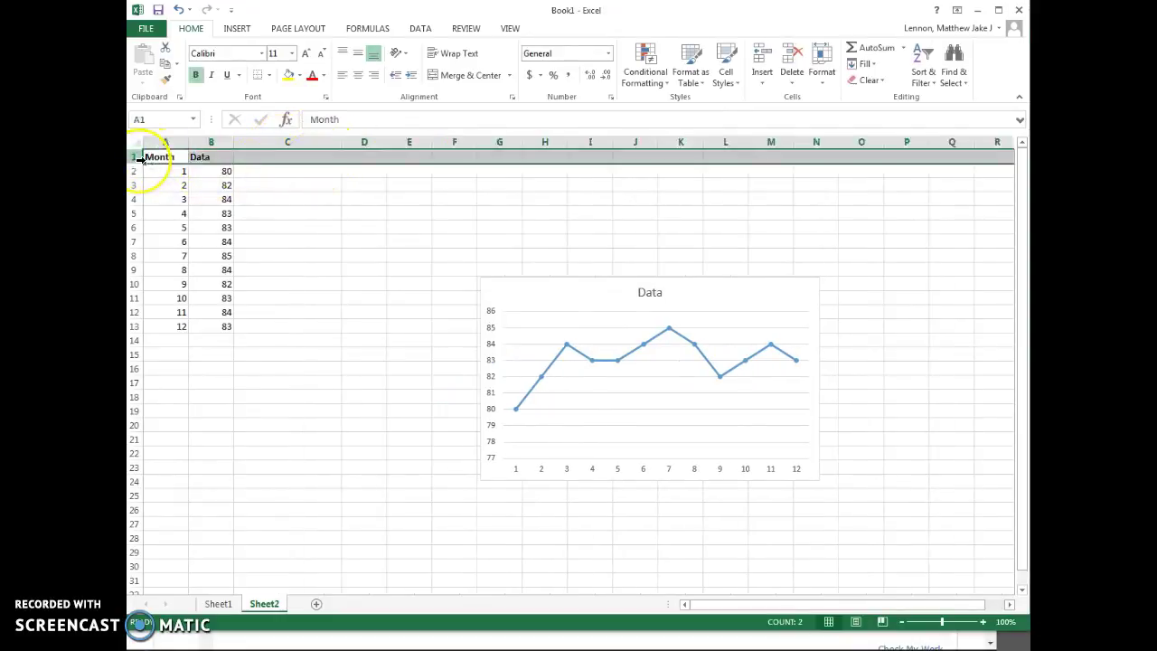
left_click(277, 156)
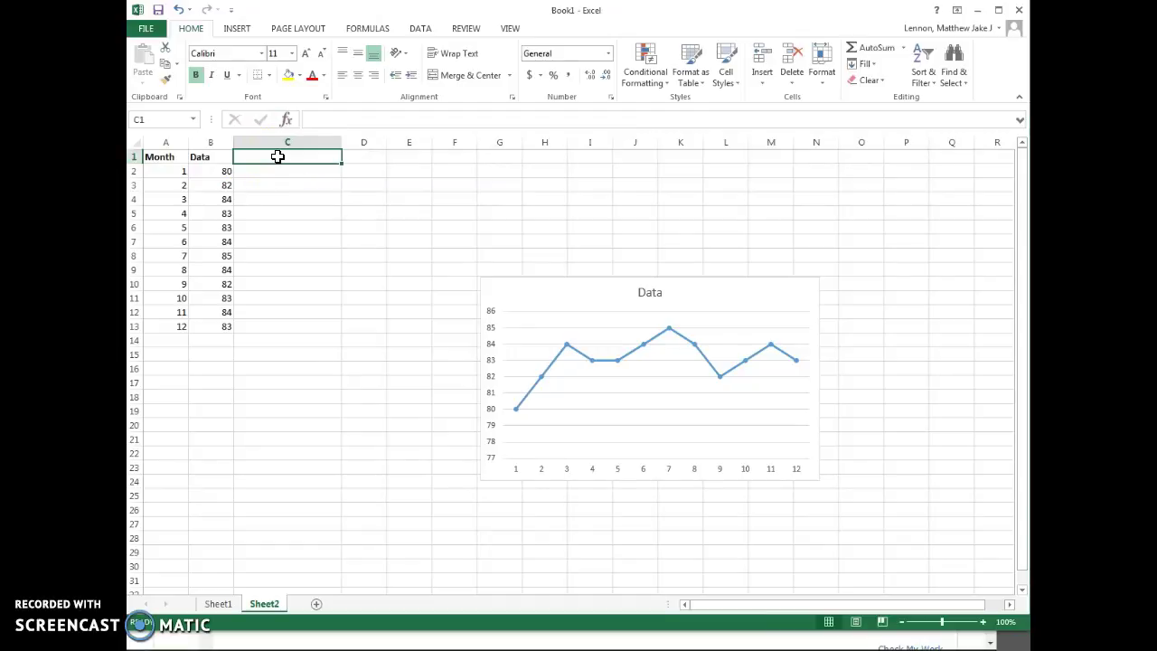
type("Forecast")
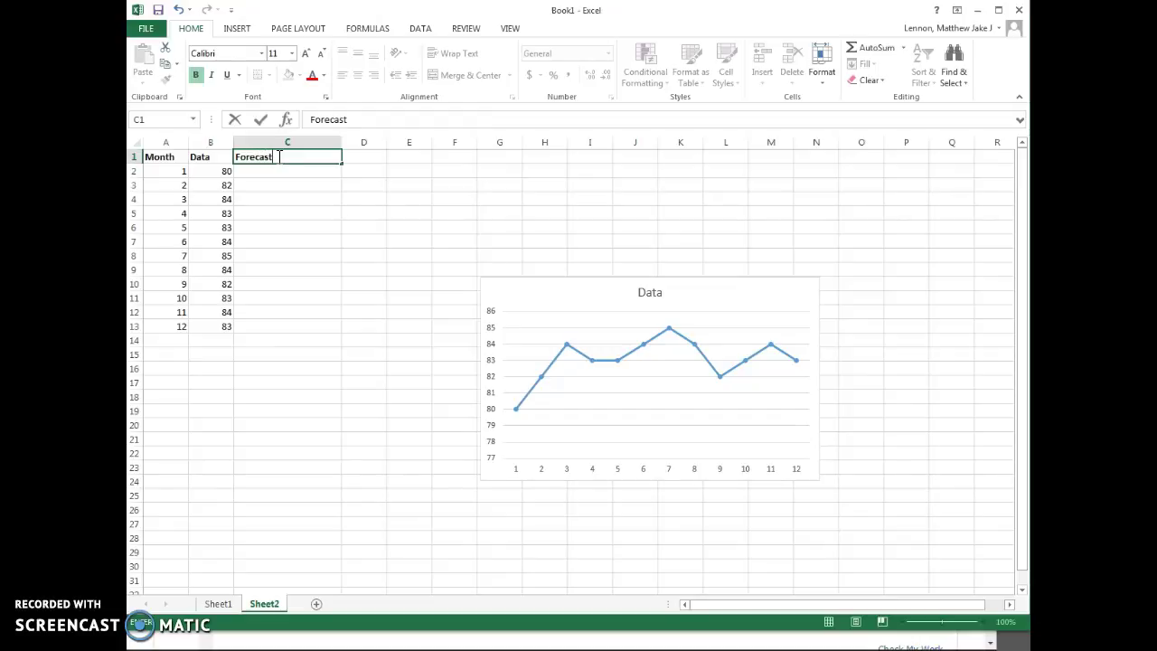
key("Return")
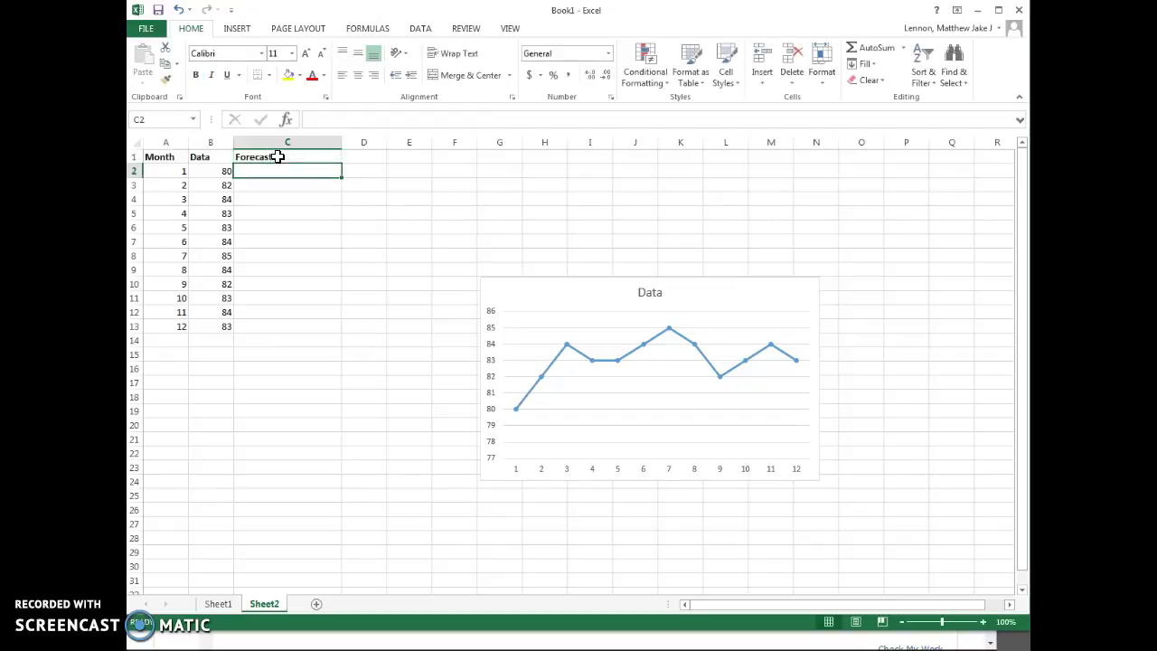
- Enter =AVERAGE(B2:B4) in C5, fill it down to C13, and widen column D
key("Down")
key("Down")
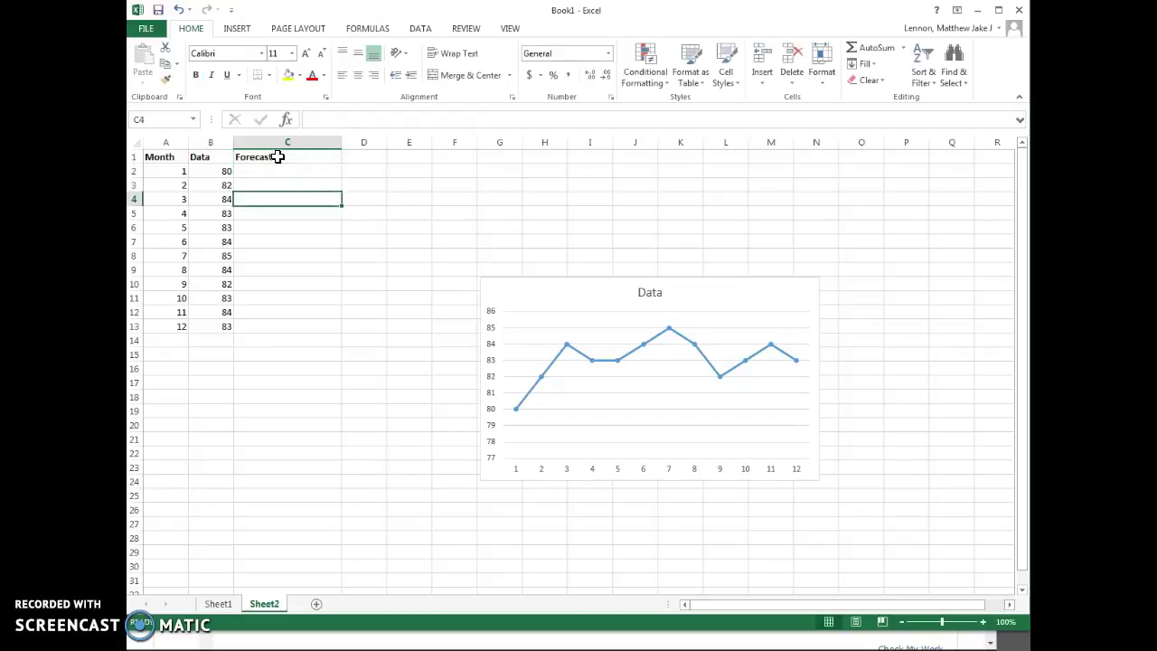
key("Down")
type("=")
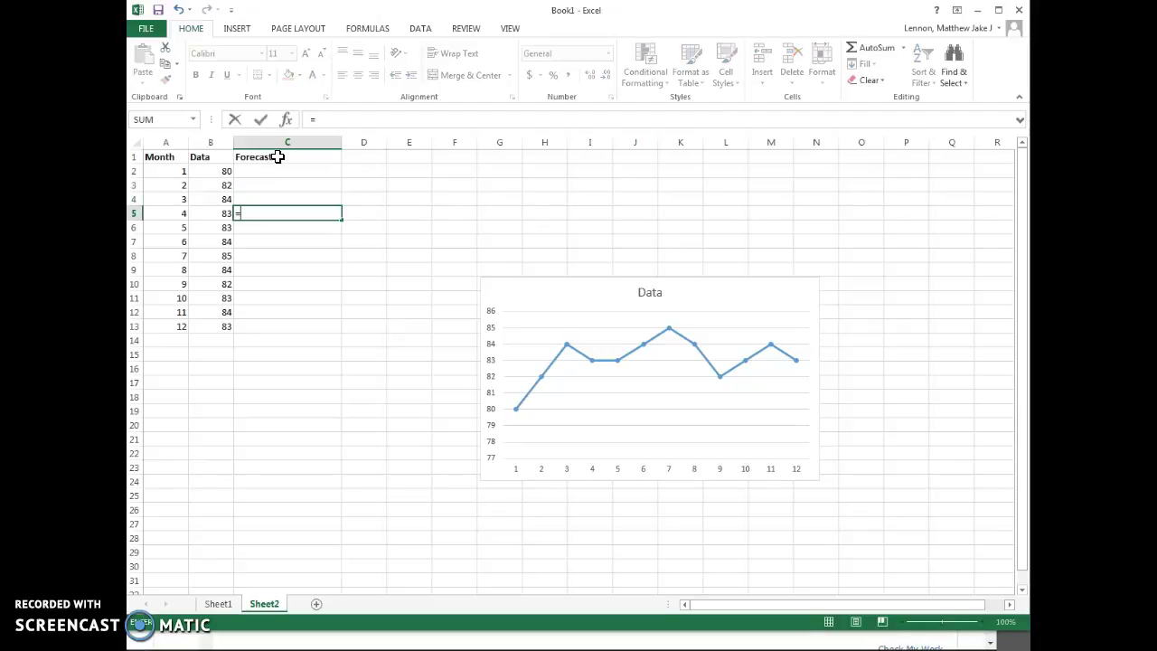
type("aver")
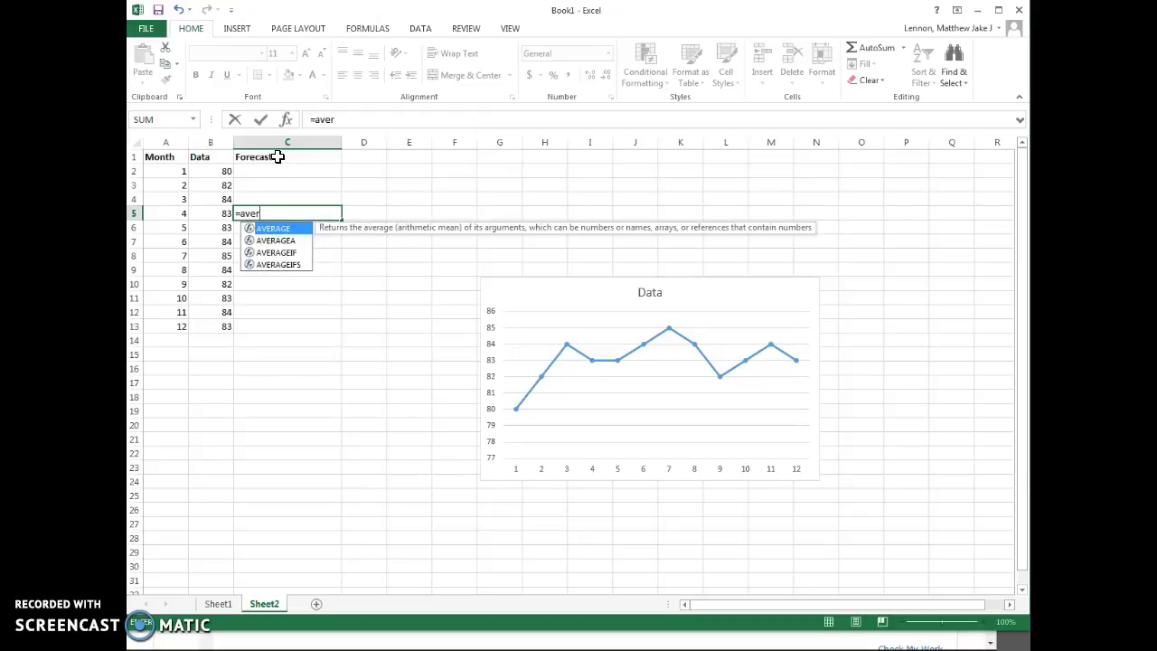
type("a")
key("Tab")
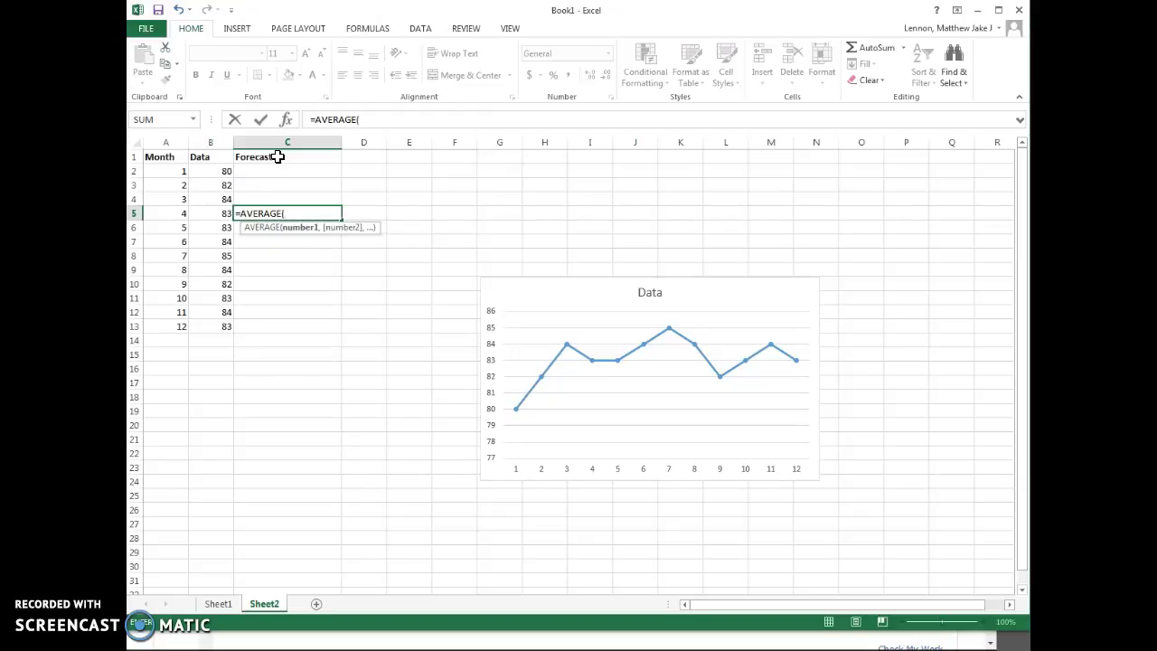
left_click_drag(210, 172, 209, 199)
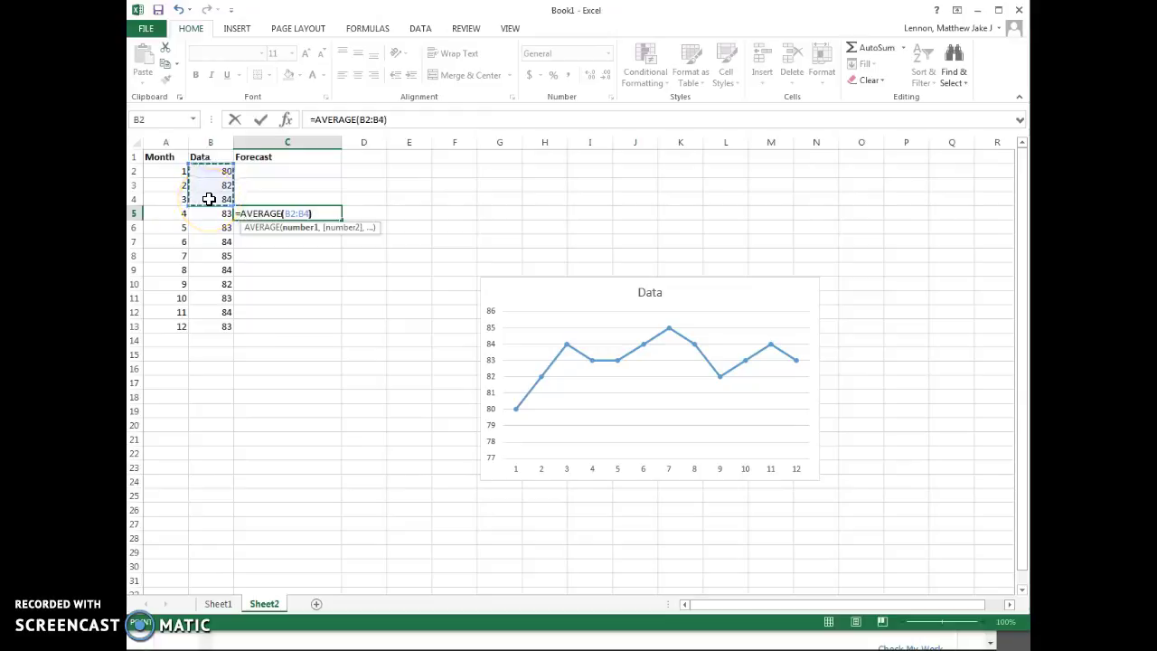
type(")")
key("Return")
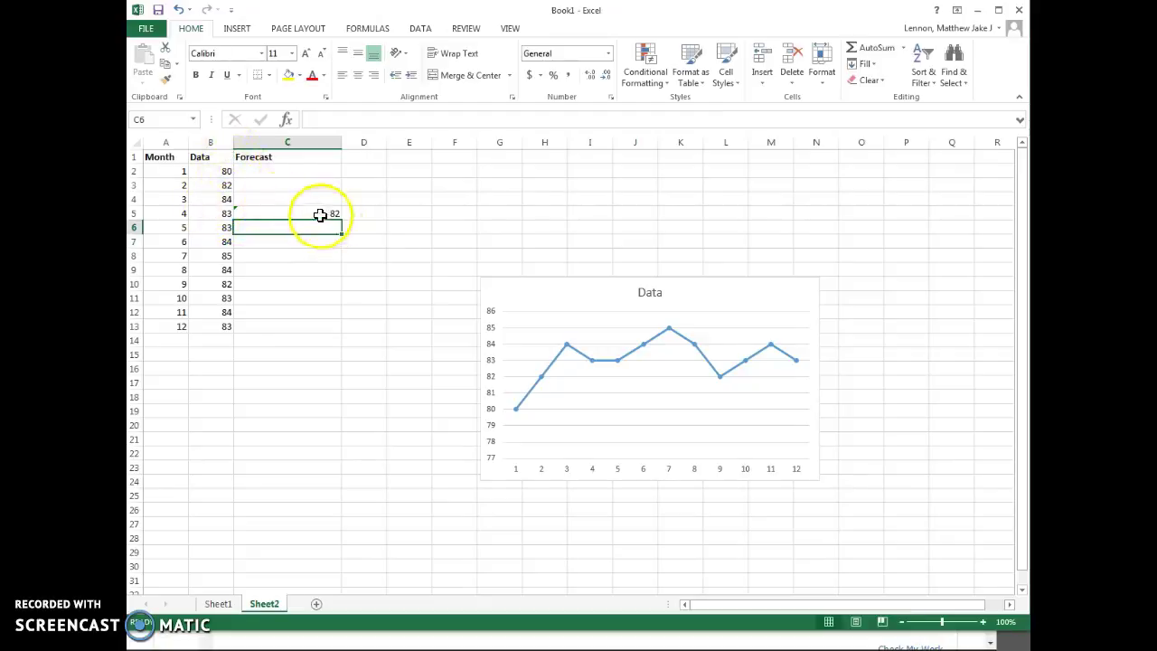
left_click(317, 212)
left_click_drag(341, 221, 335, 328)
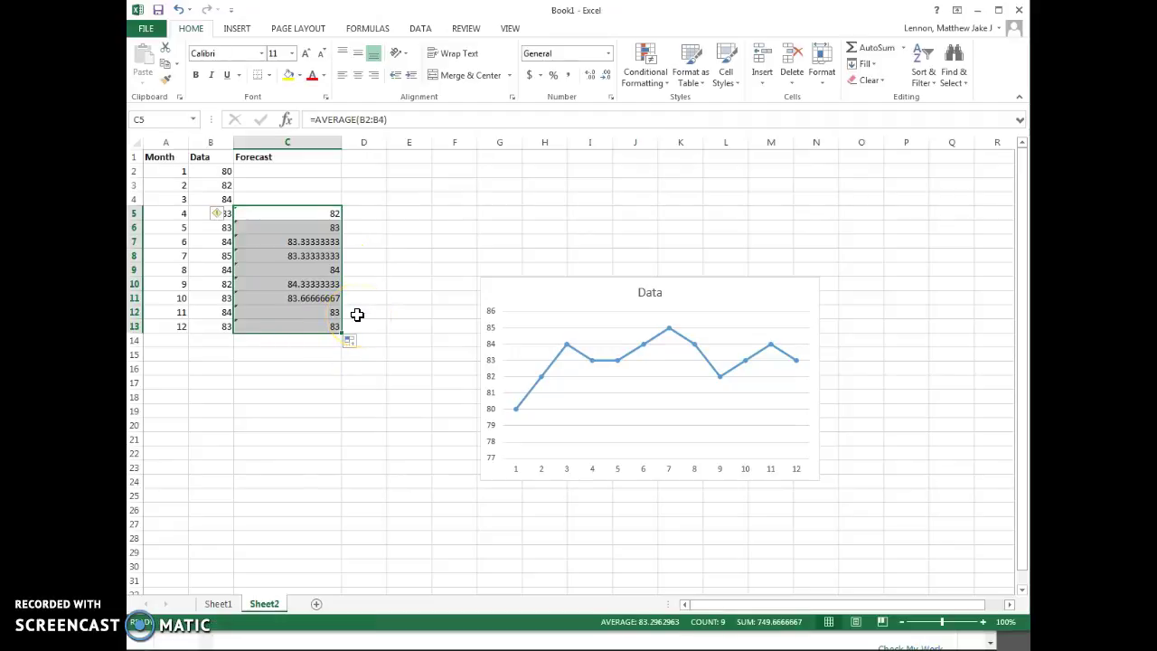
left_click_drag(386, 142, 477, 140)
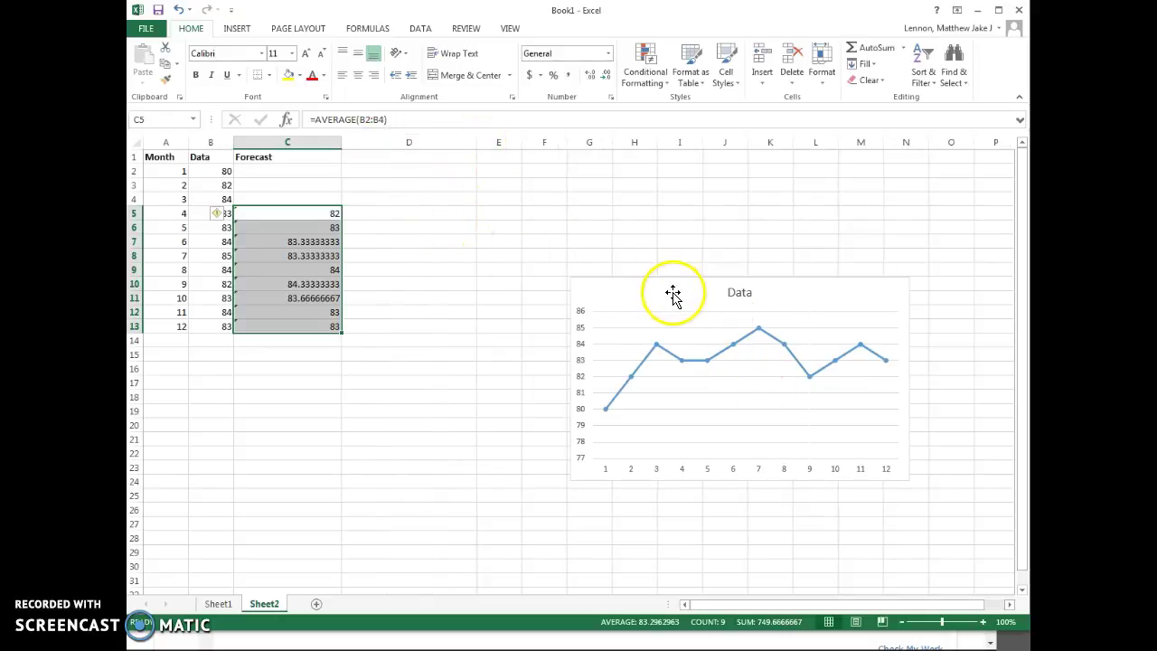
- Move the chart to the sheet's bottom-right and add a Forecast Error heading in D1
left_click_drag(673, 294, 956, 441)
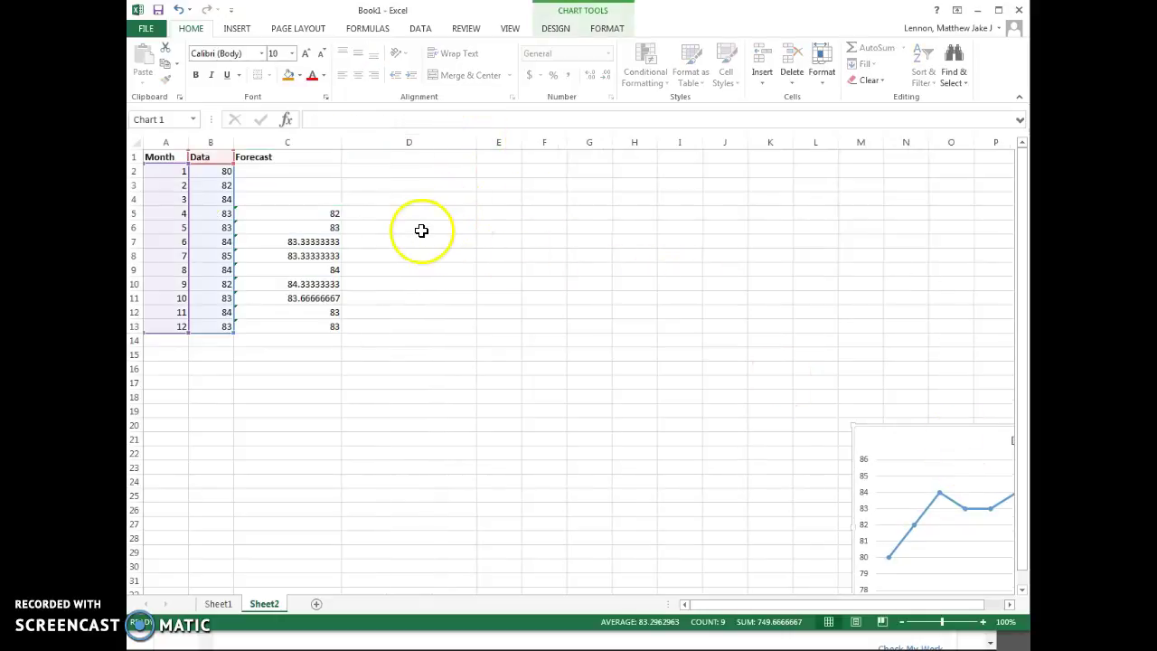
left_click(396, 159)
type("Forecast Err")
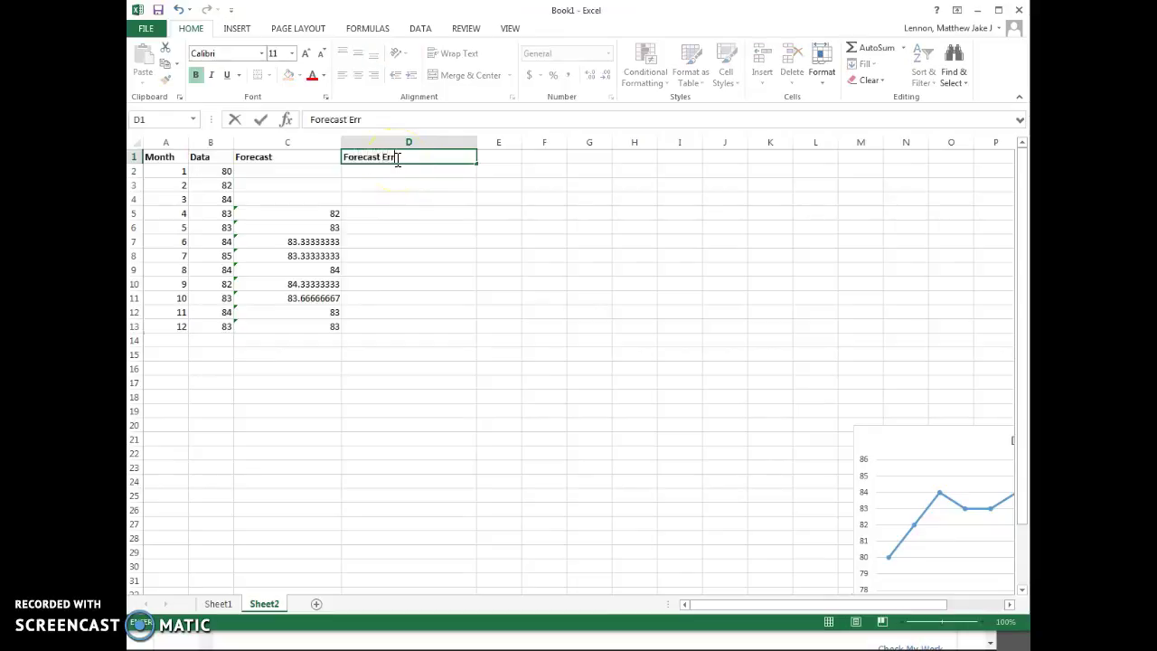
key("Return")
- Enter the error formula =B5-C5 in D5, fill it down to D13, and widen column E
key("Down")
key("Down")
key("Down")
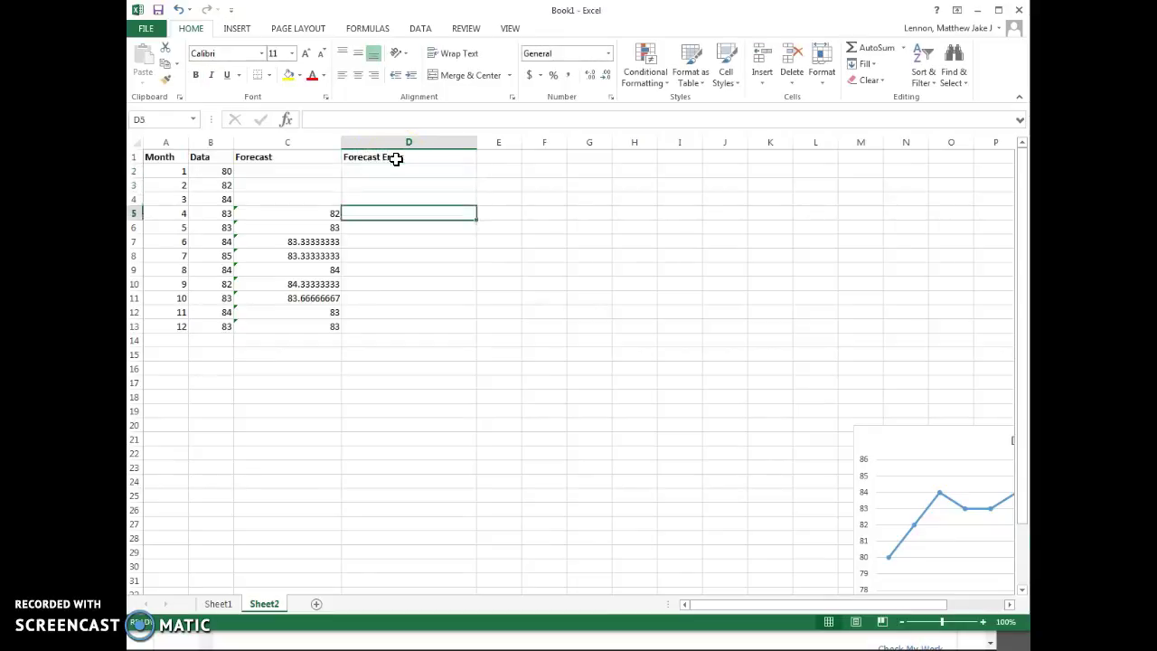
type("=")
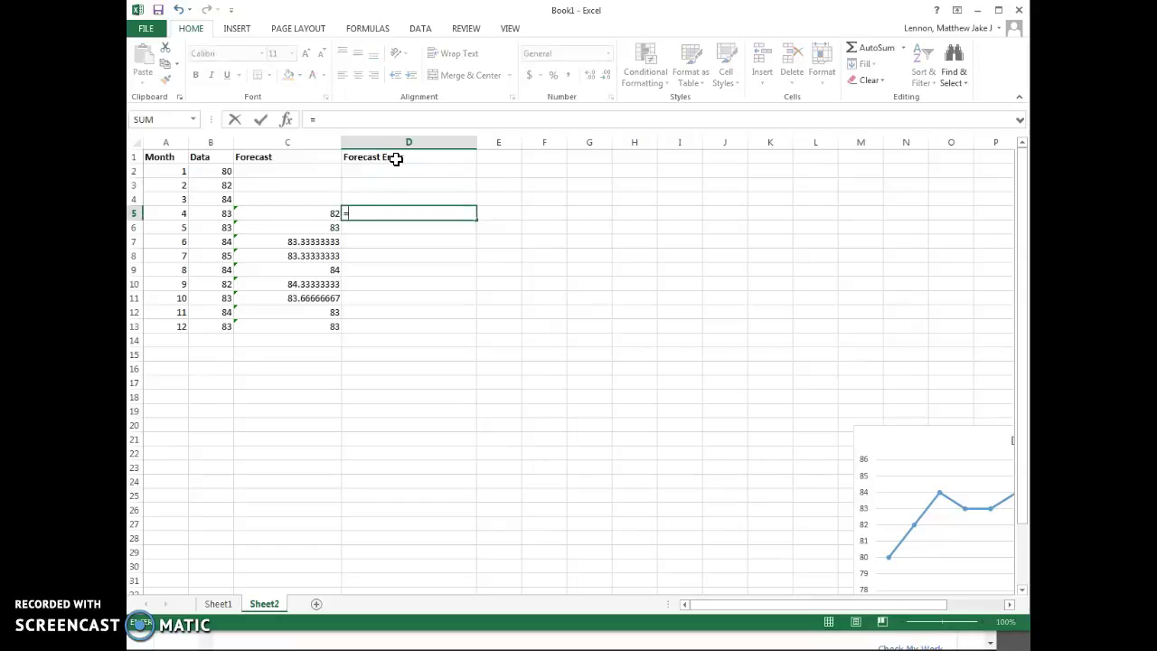
left_click(228, 214)
type("0-")
key("BackSpace")
key("BackSpace")
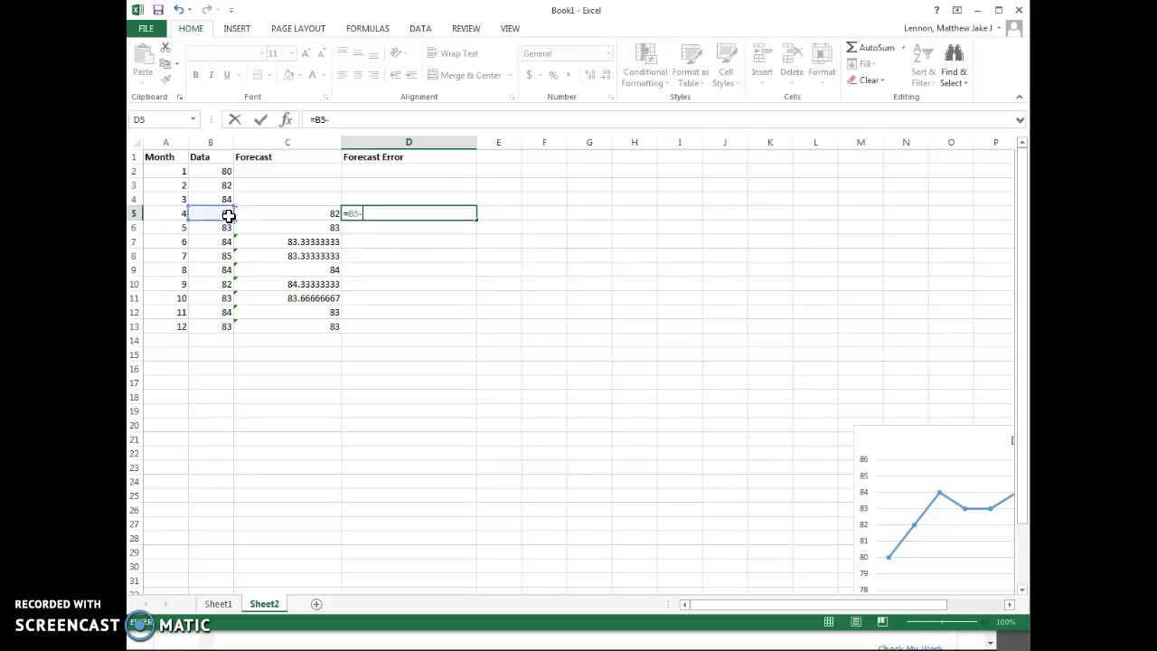
left_click(282, 214)
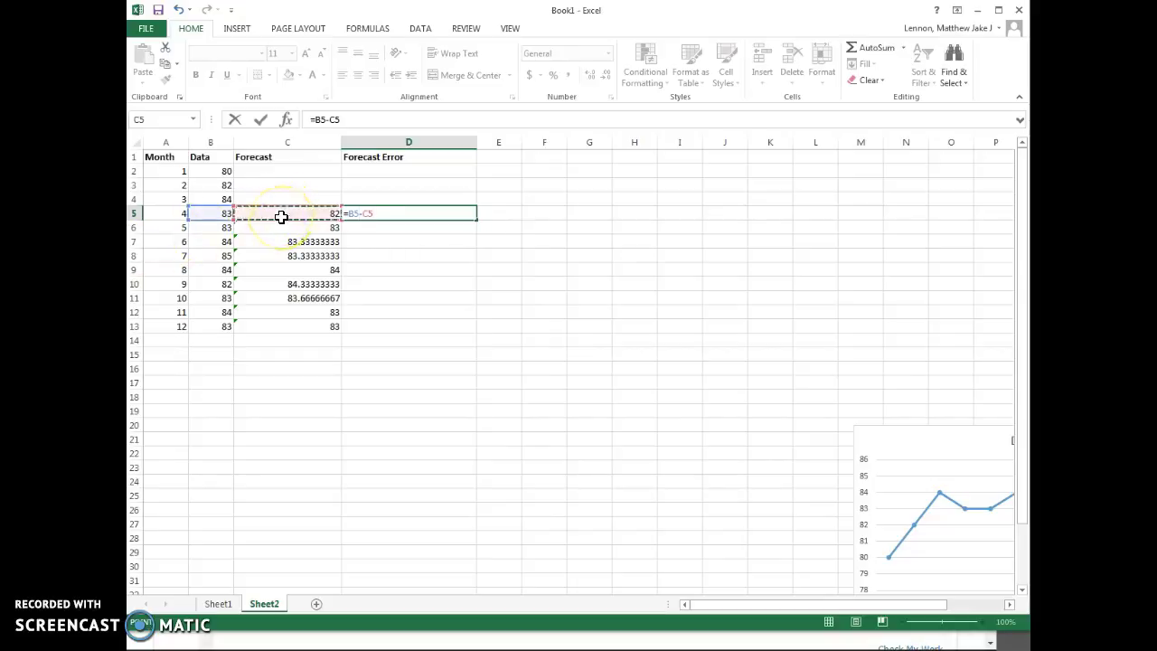
key("Return")
left_click(415, 214)
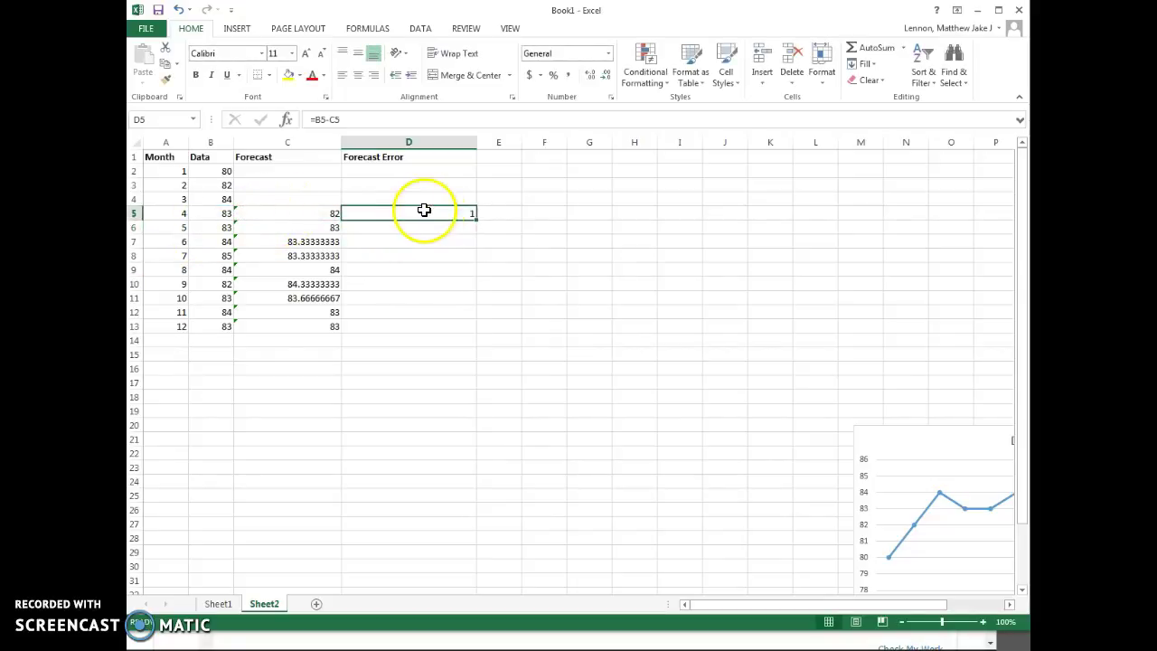
left_click_drag(474, 219, 468, 335)
left_click(498, 156)
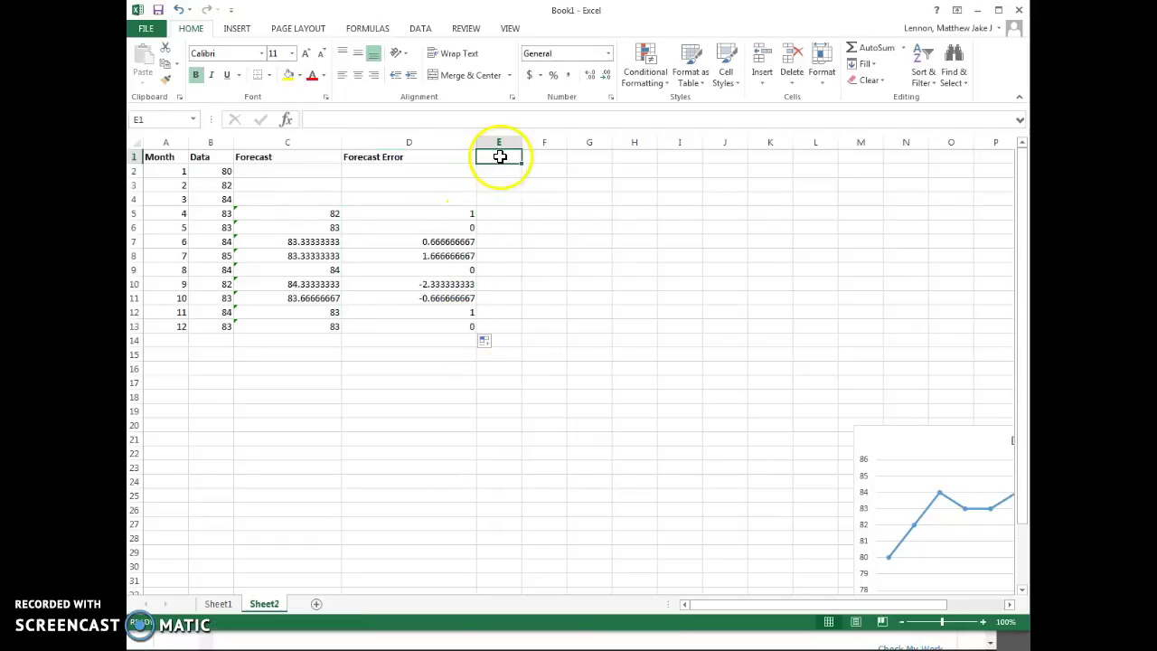
left_click_drag(520, 141, 618, 143)
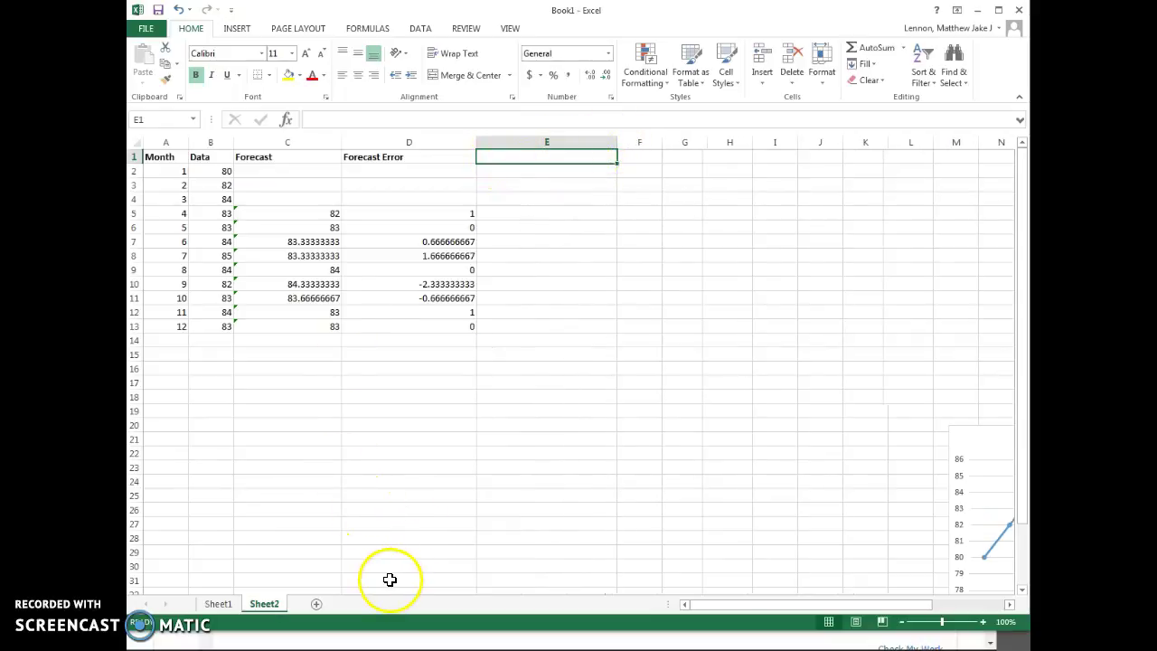
mouse_move(378, 643)
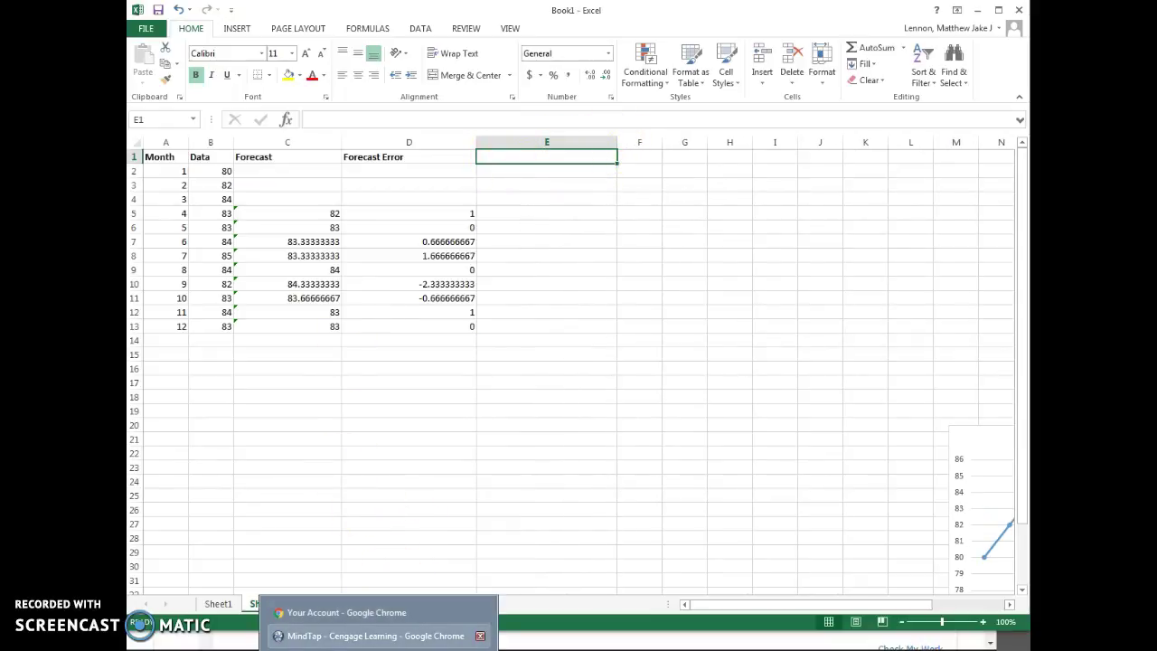
left_click(375, 635)
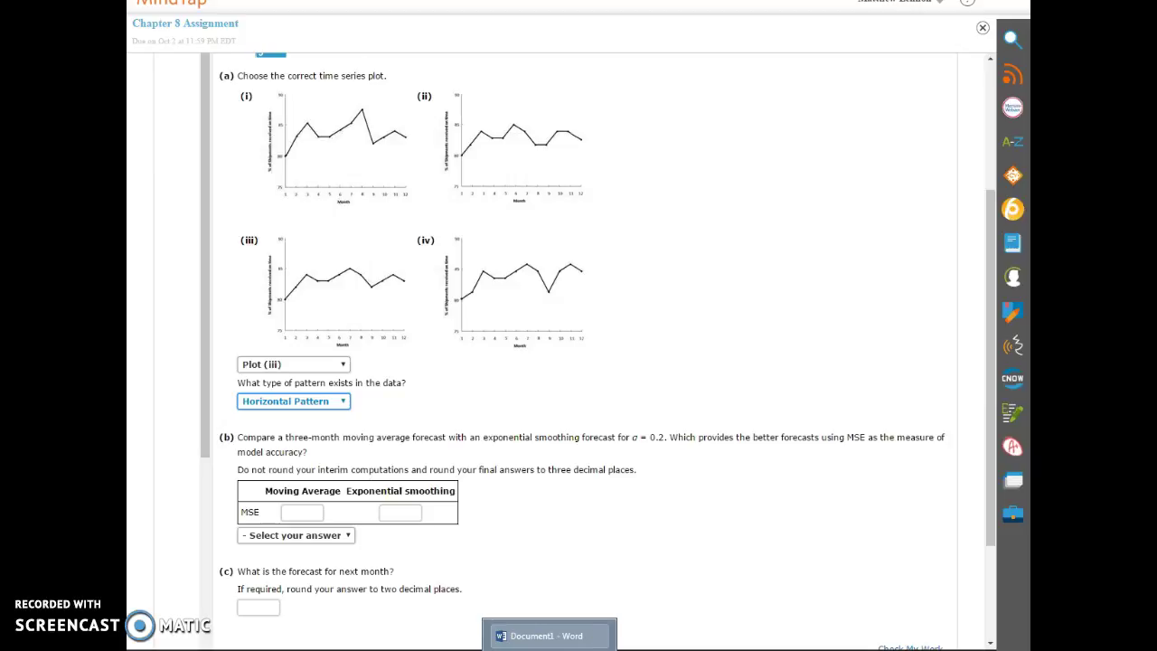
left_click(549, 649)
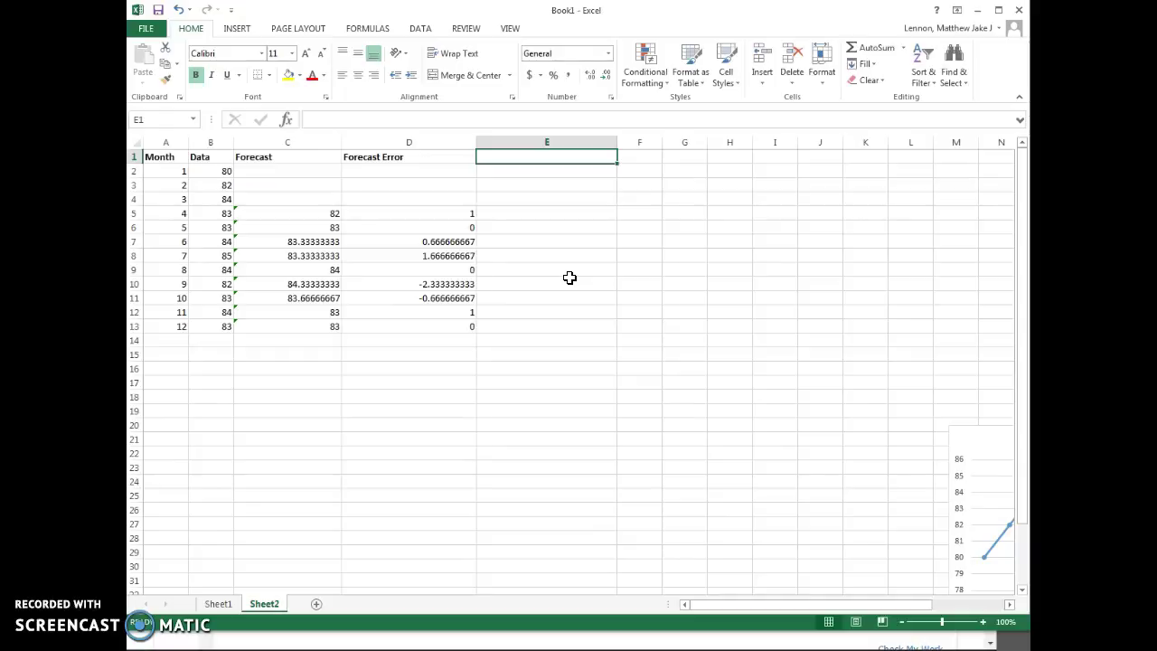
- Add a 'Forecast Sq Error' heading in E1 and fill =D5^2 from E5 down to E13
type("Forecast Sq Error")
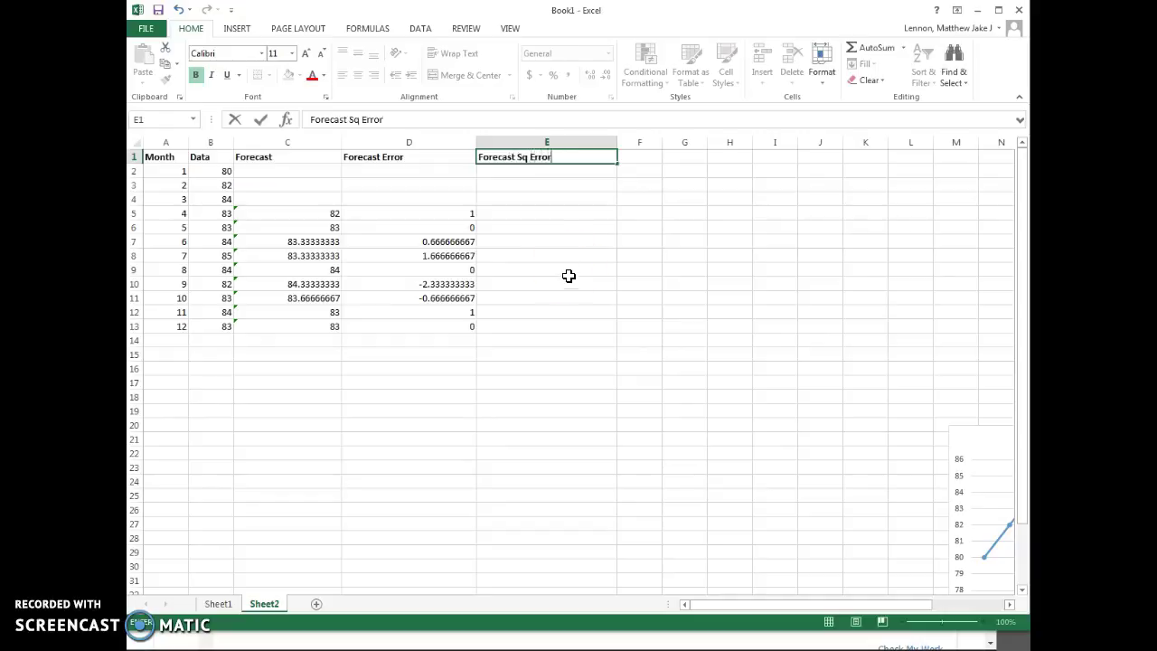
left_click(535, 215)
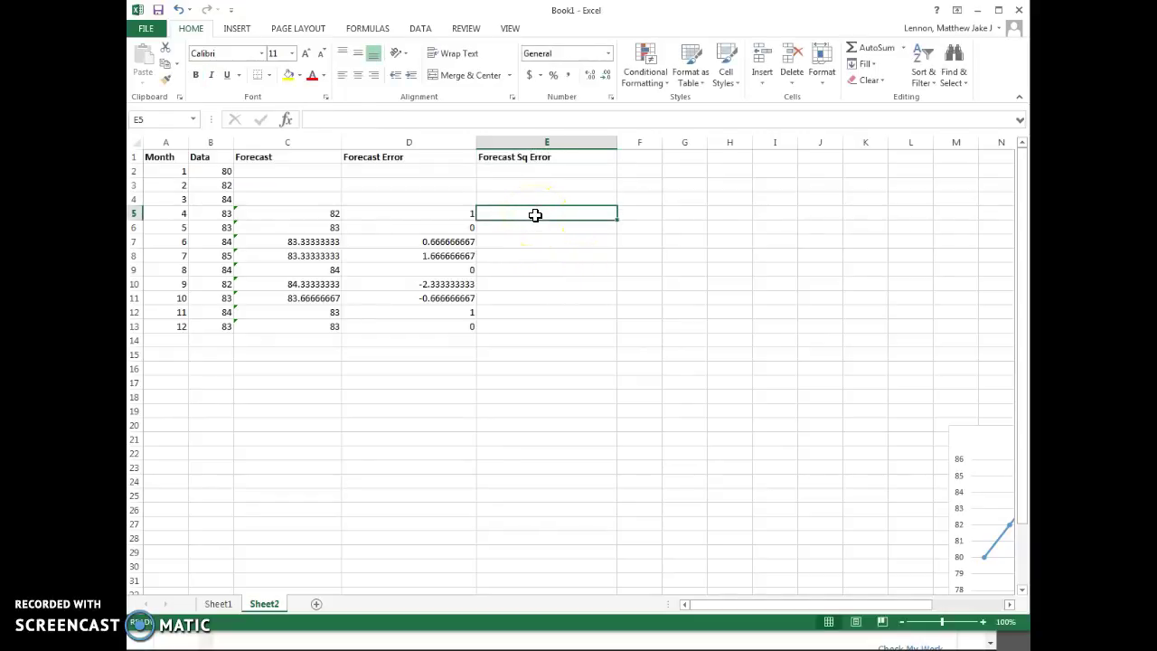
type("=")
left_click(461, 213)
type("^2")
key("Return")
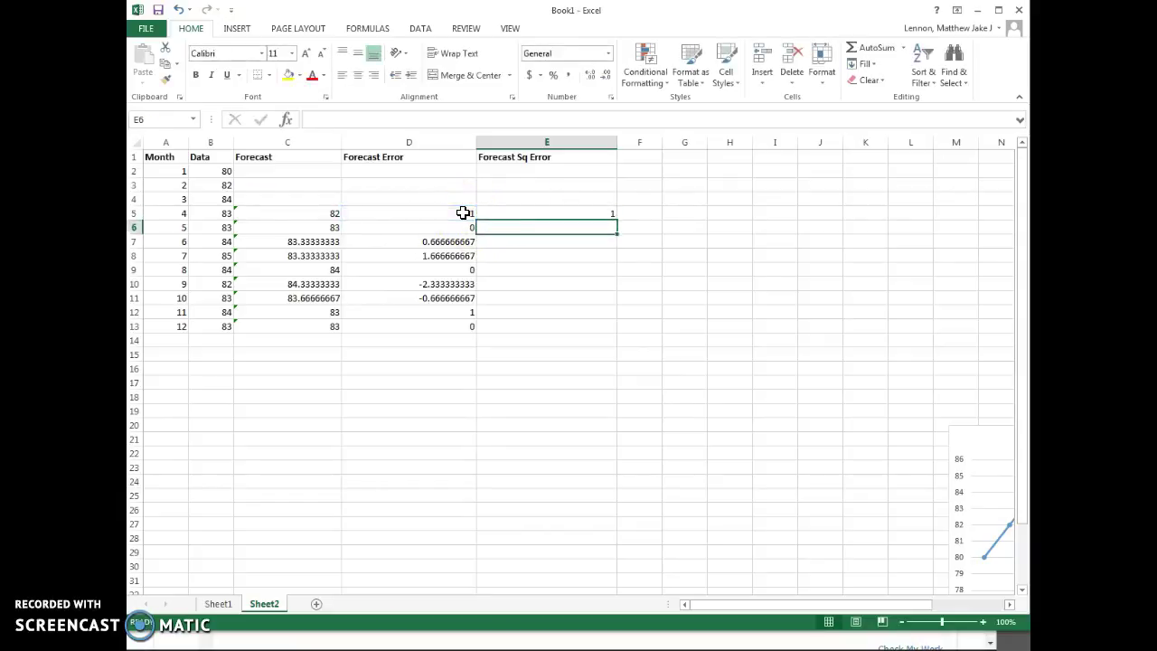
left_click(548, 215)
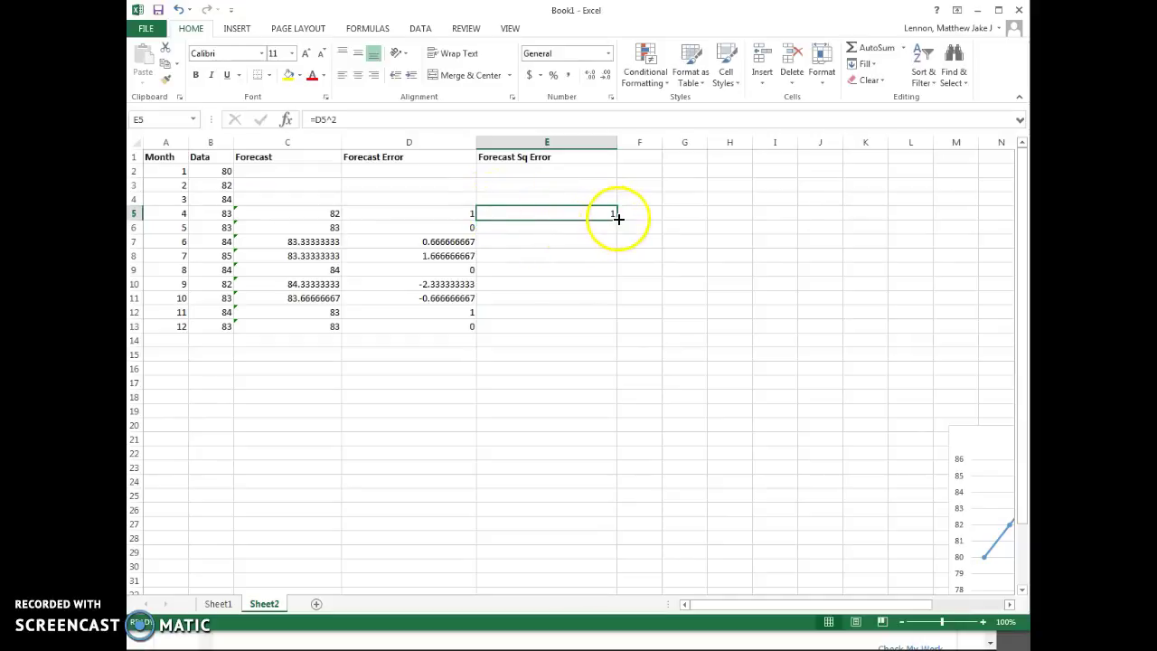
left_click_drag(617, 219, 594, 334)
left_click(175, 383)
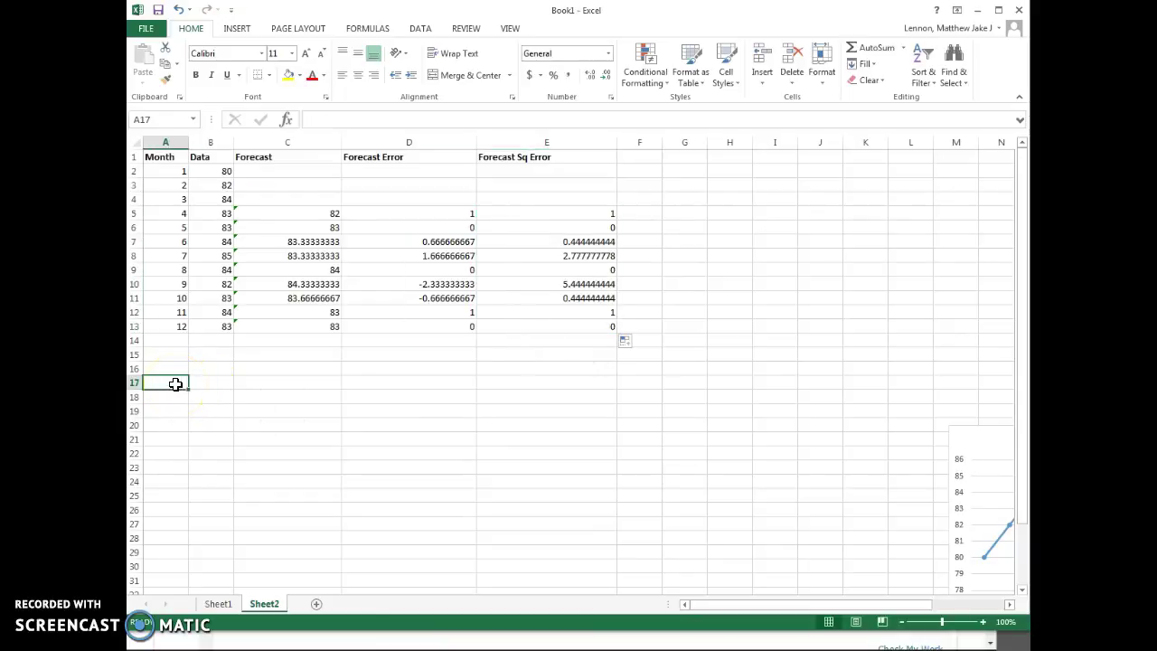
- Label A17 MSE and compute =AVERAGE(E5:E13) in B17, giving 1.234568
type("Mea")
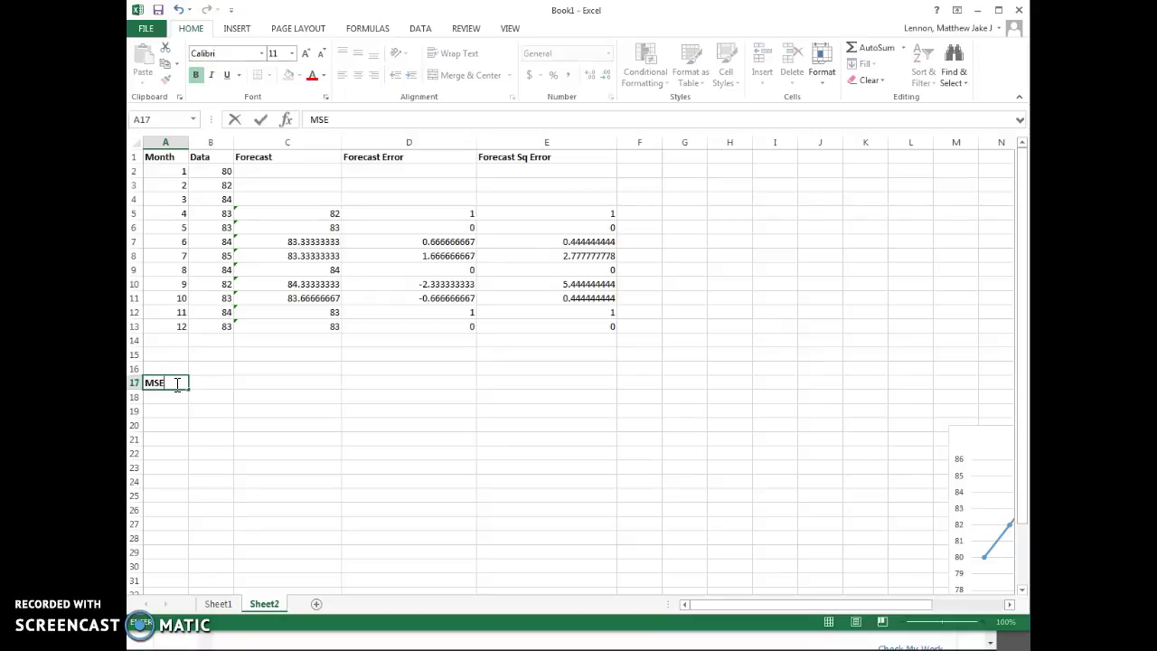
key("Tab")
type("=aver")
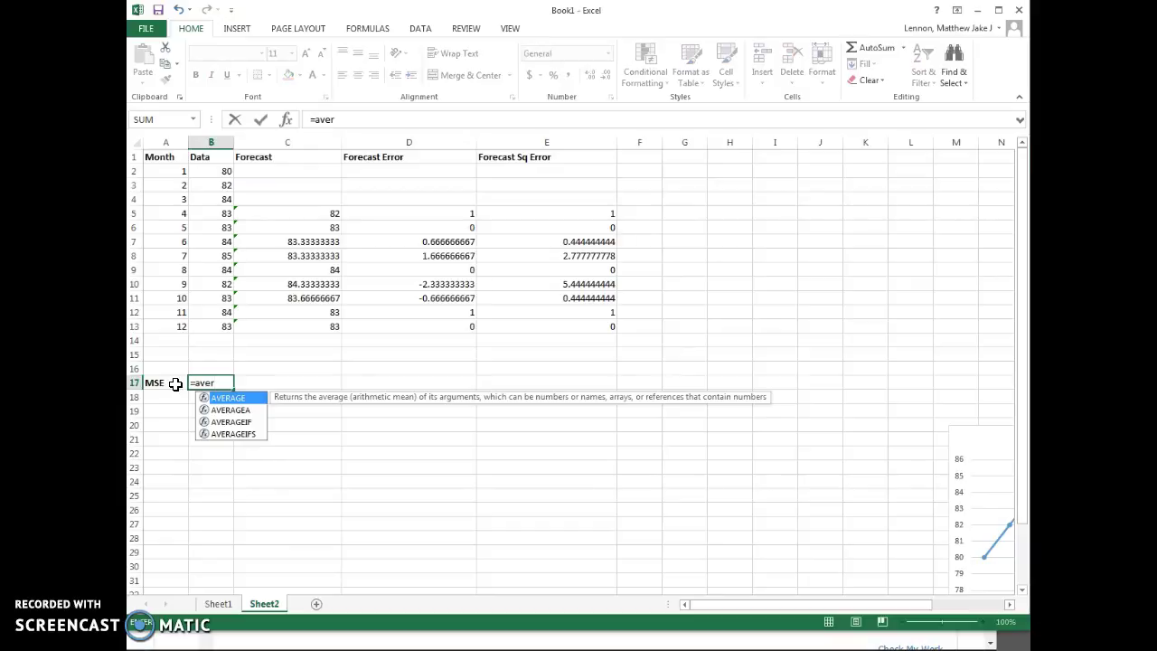
key("Tab")
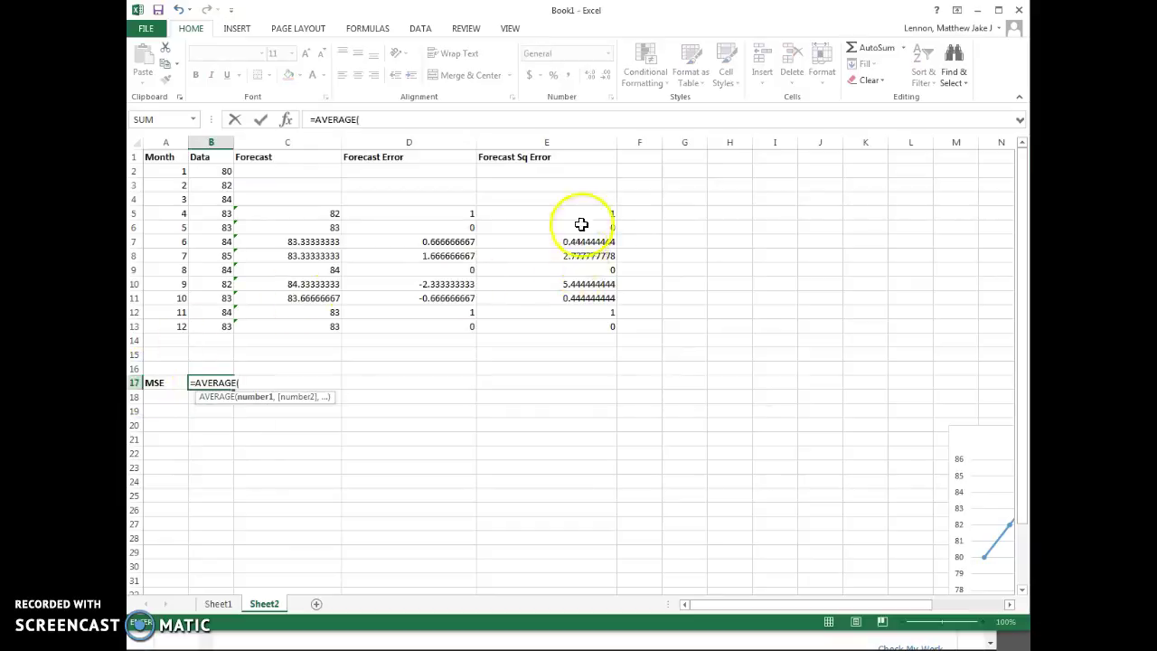
left_click_drag(588, 217, 567, 331)
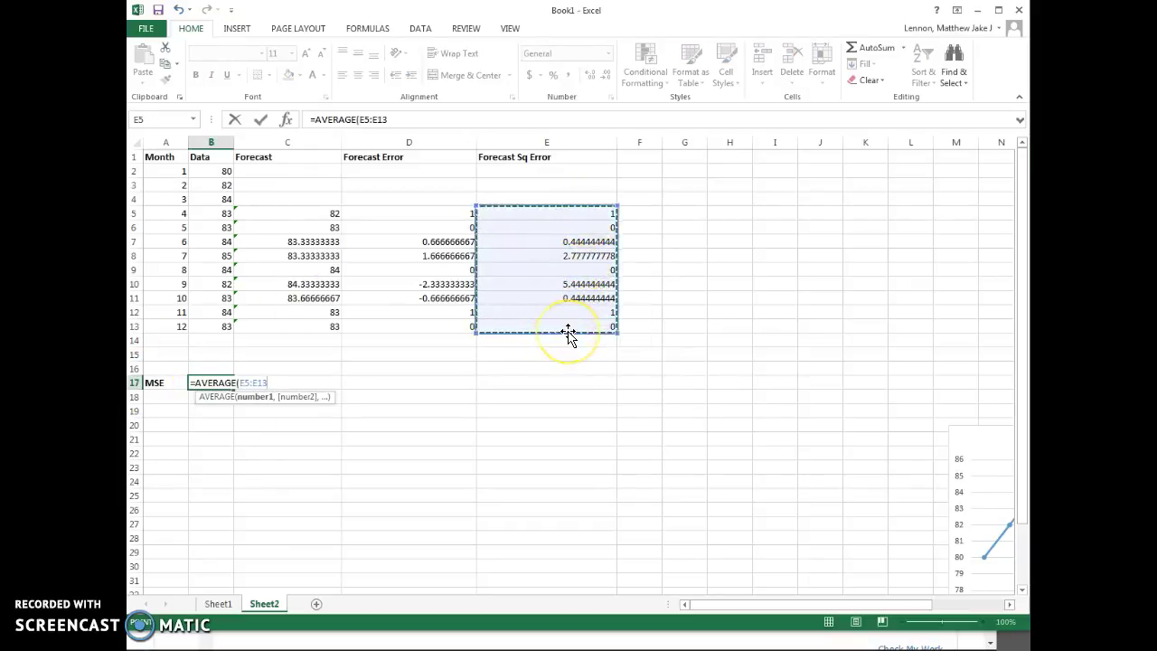
key("Return")
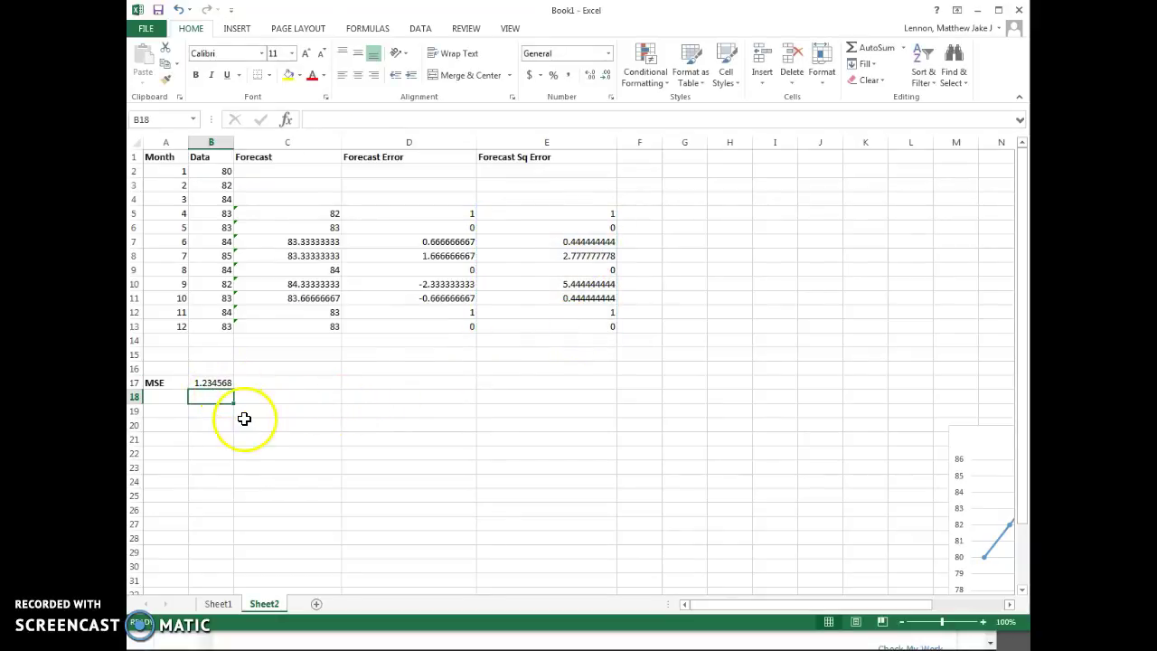
- Enter 1.235 as the moving average MSE in MindTap's part (b) answer box
mouse_move(662, 646)
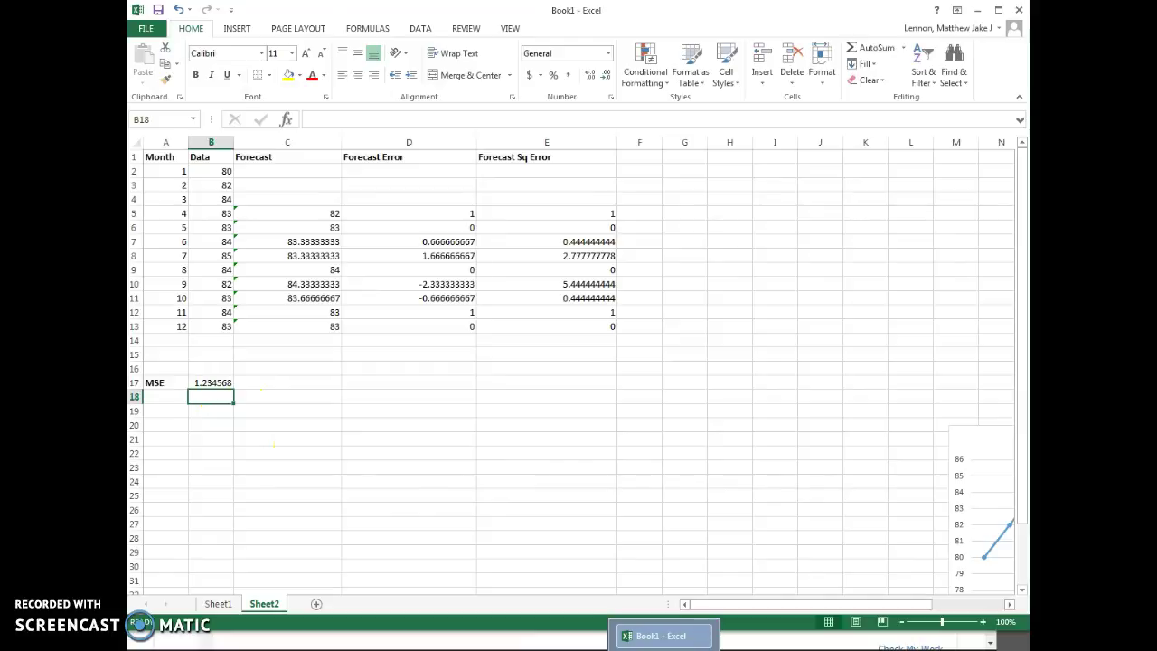
mouse_move(604, 646)
left_click(578, 612)
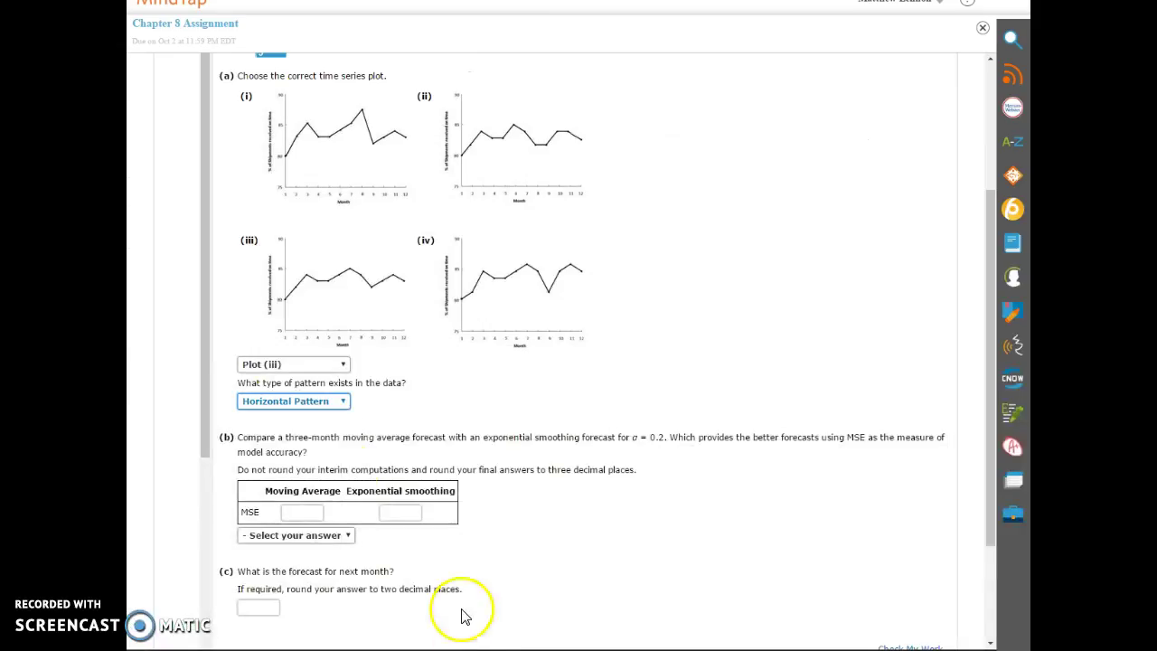
left_click(291, 517)
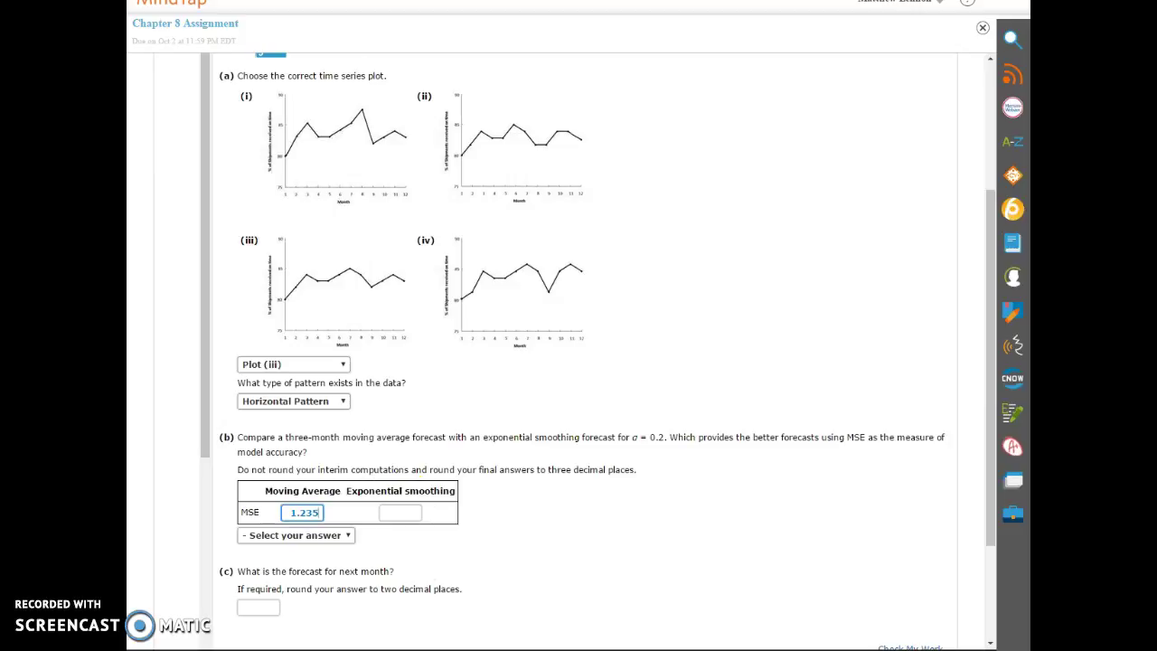
- Copy the Month and Data table A1:B13 into cell A1 of a new Sheet3
left_click(664, 631)
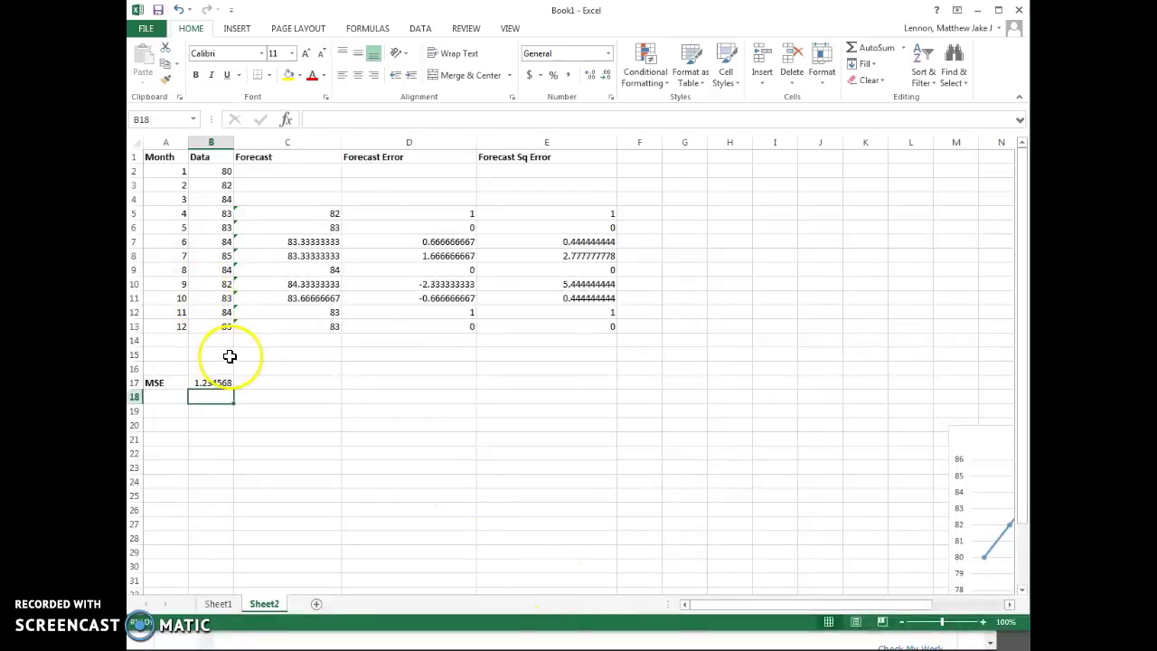
left_click_drag(215, 336, 179, 159)
key("ctrl+c")
left_click(317, 604)
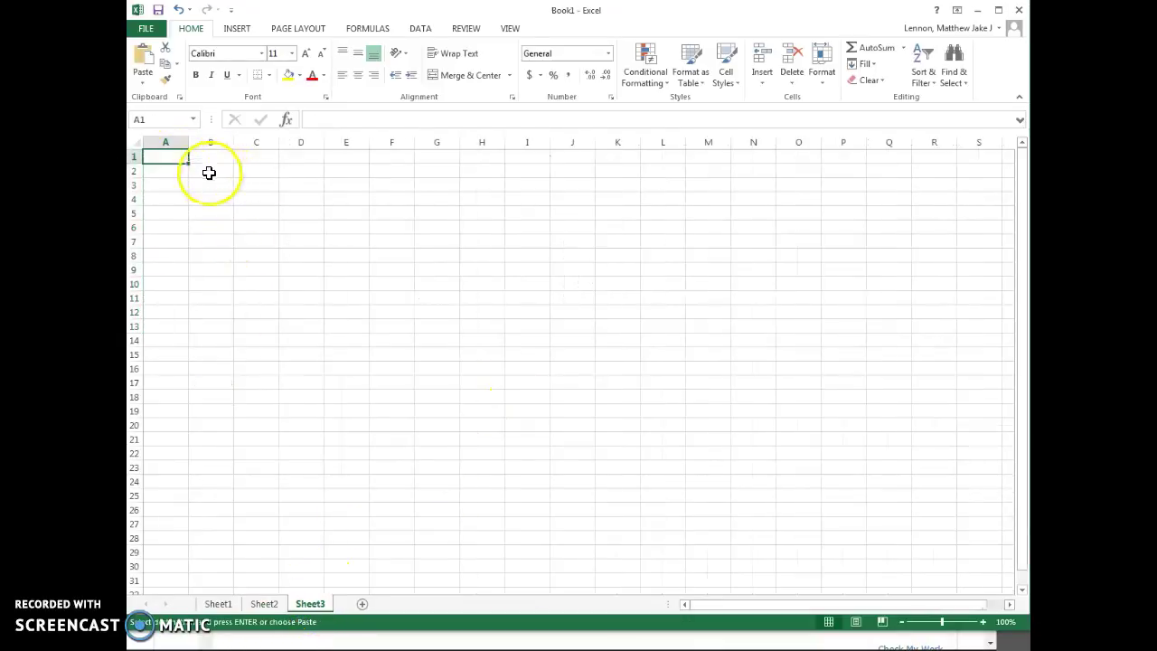
key("ctrl+v")
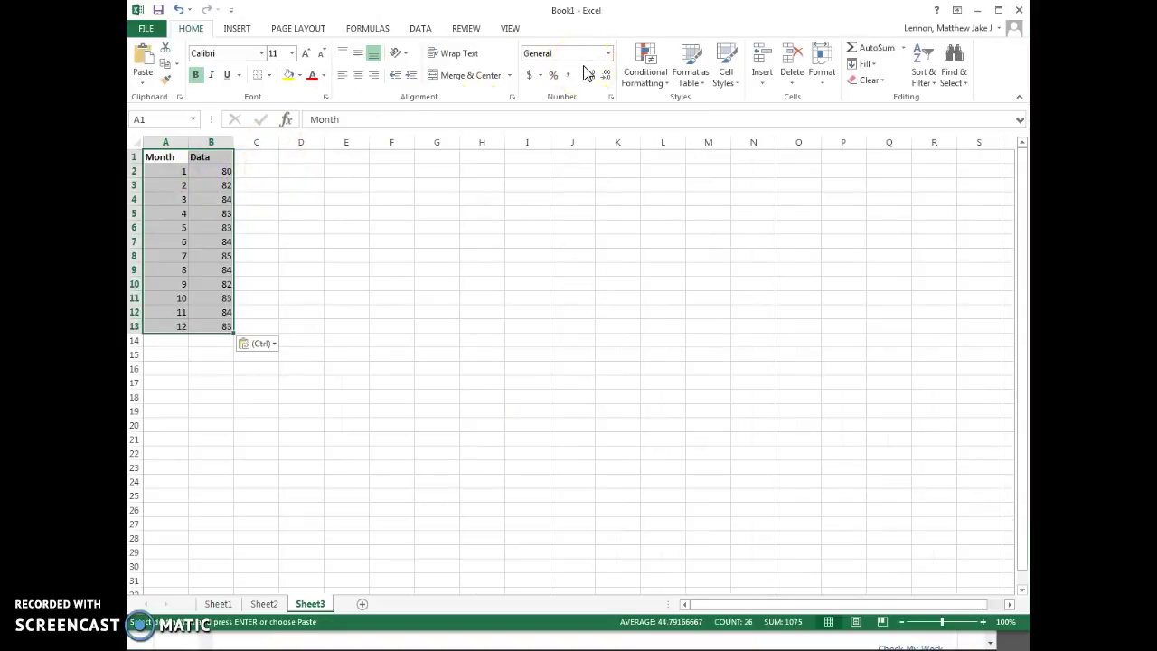
- Show the Data ribbon and review the MindTap assignment before returning to Excel
left_click(422, 28)
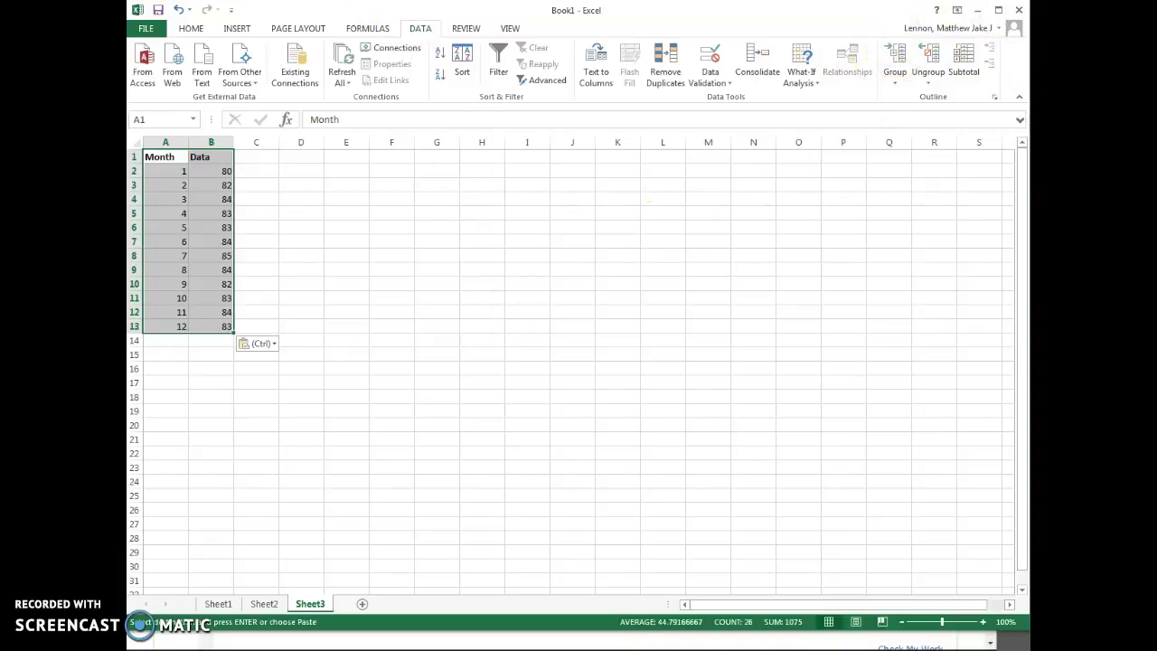
key("alt+Tab")
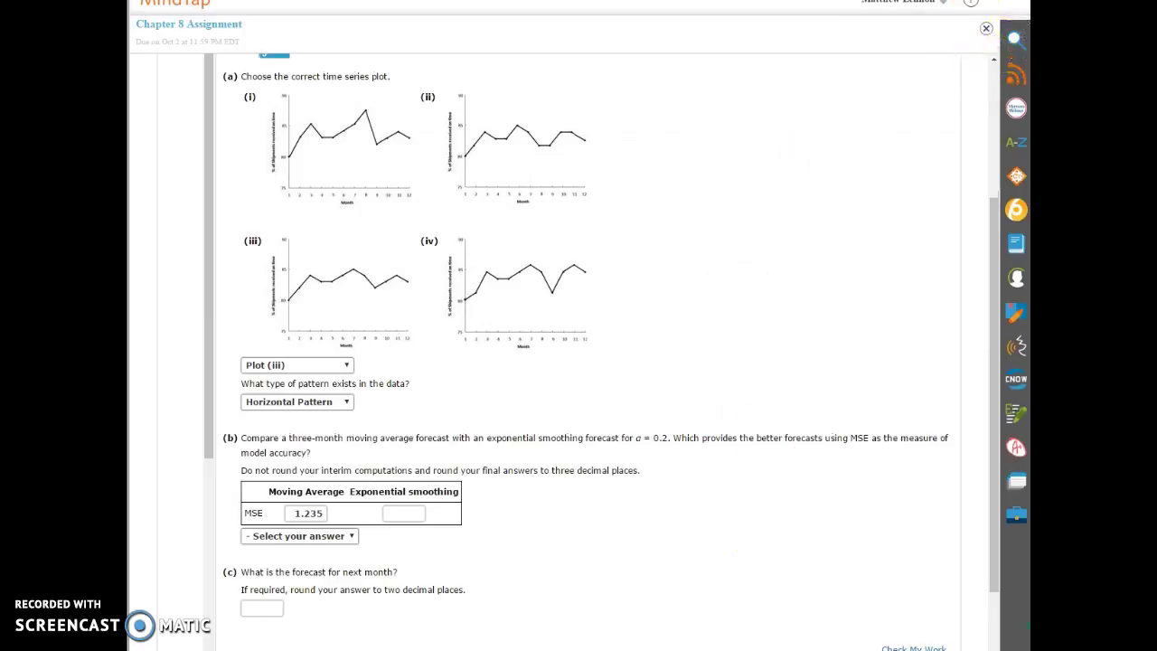
key("alt+Tab")
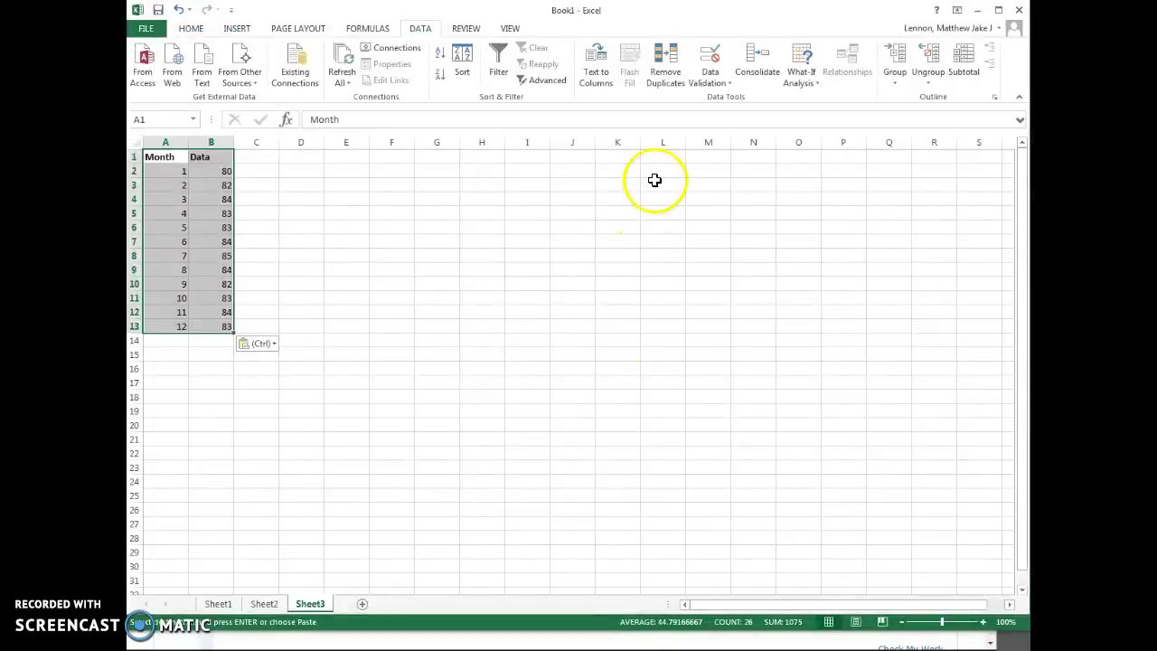
key("alt+Tab")
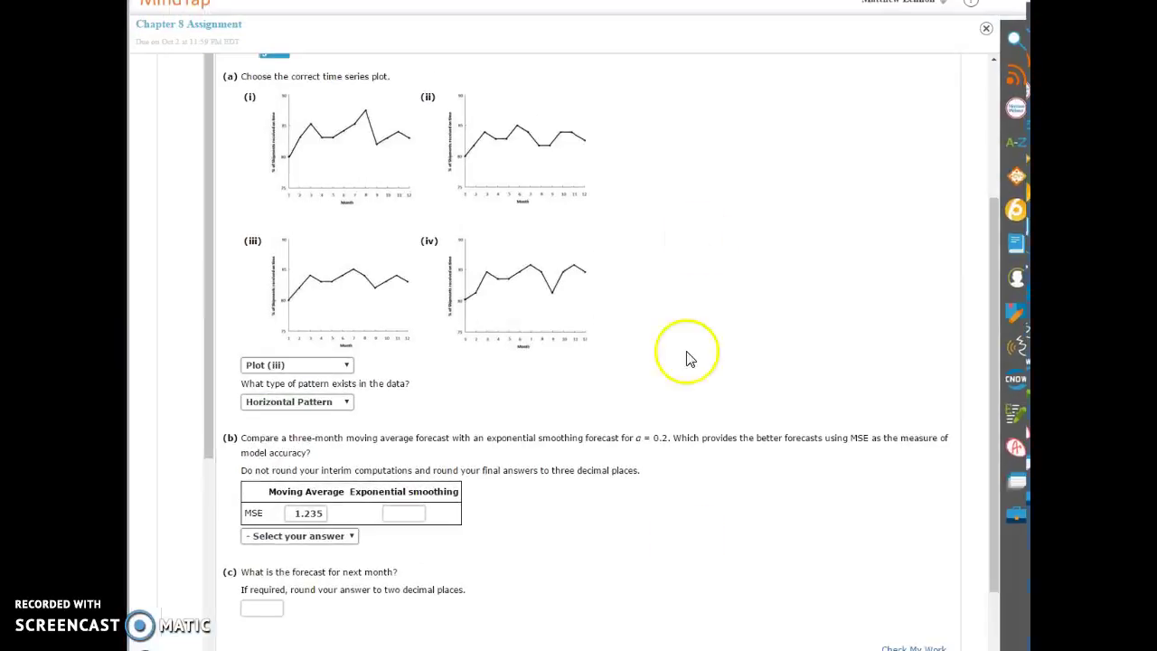
key("alt+Tab")
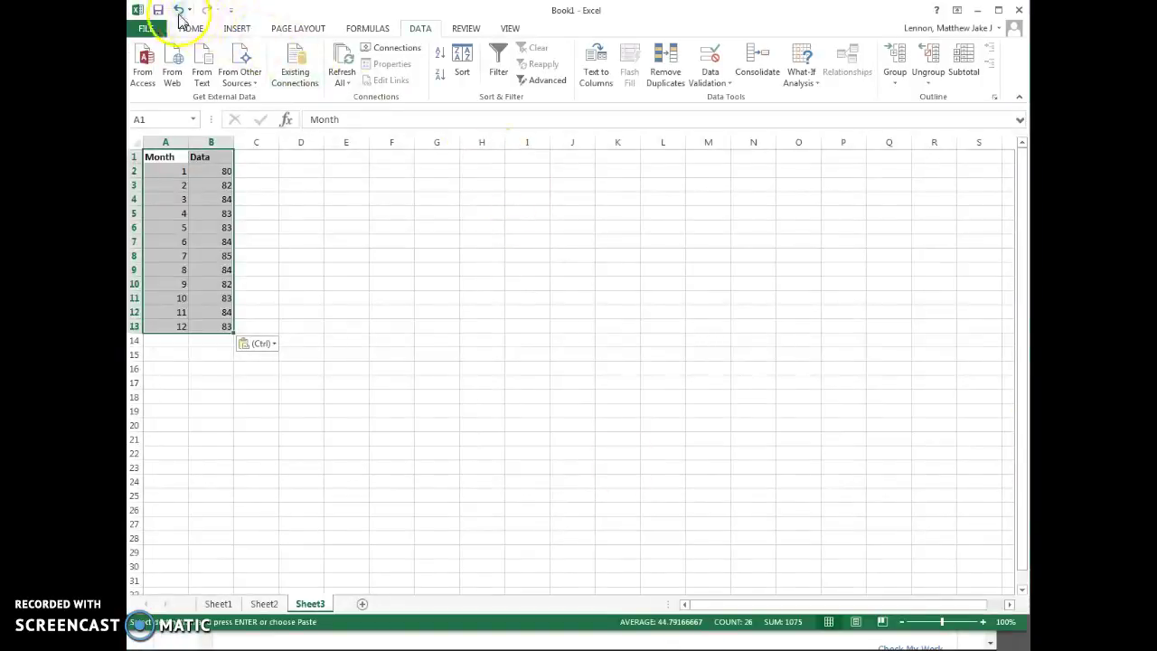
- Enable the Analysis ToolPak and Solver Add-in from Excel Options' Add-ins manager
left_click(146, 29)
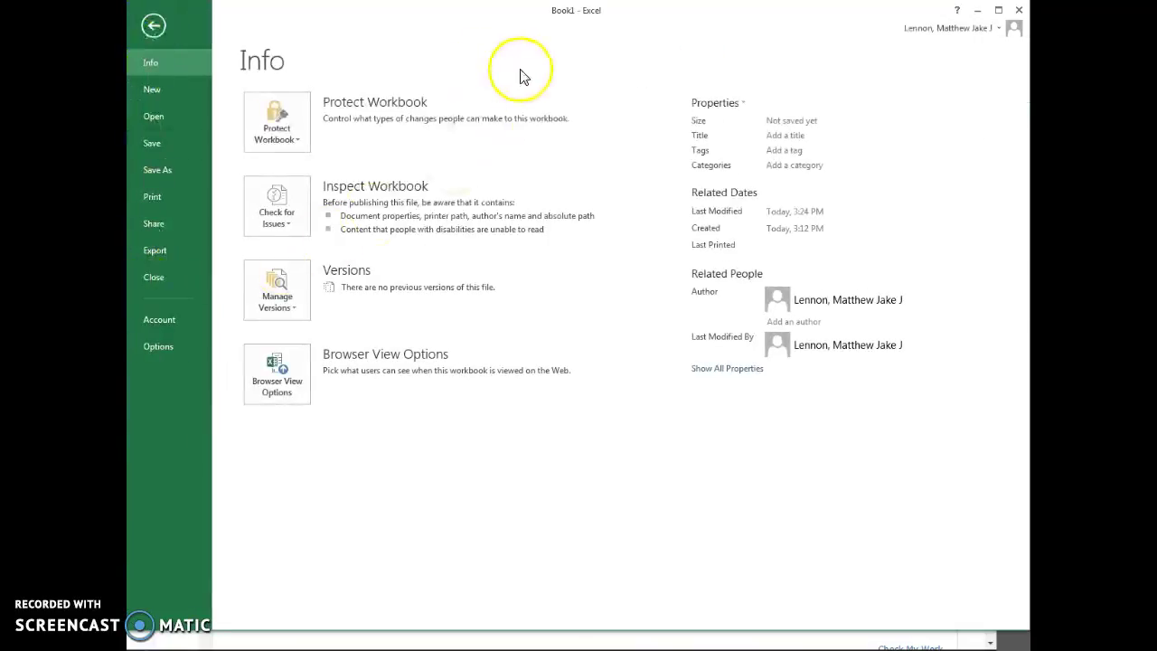
left_click(157, 347)
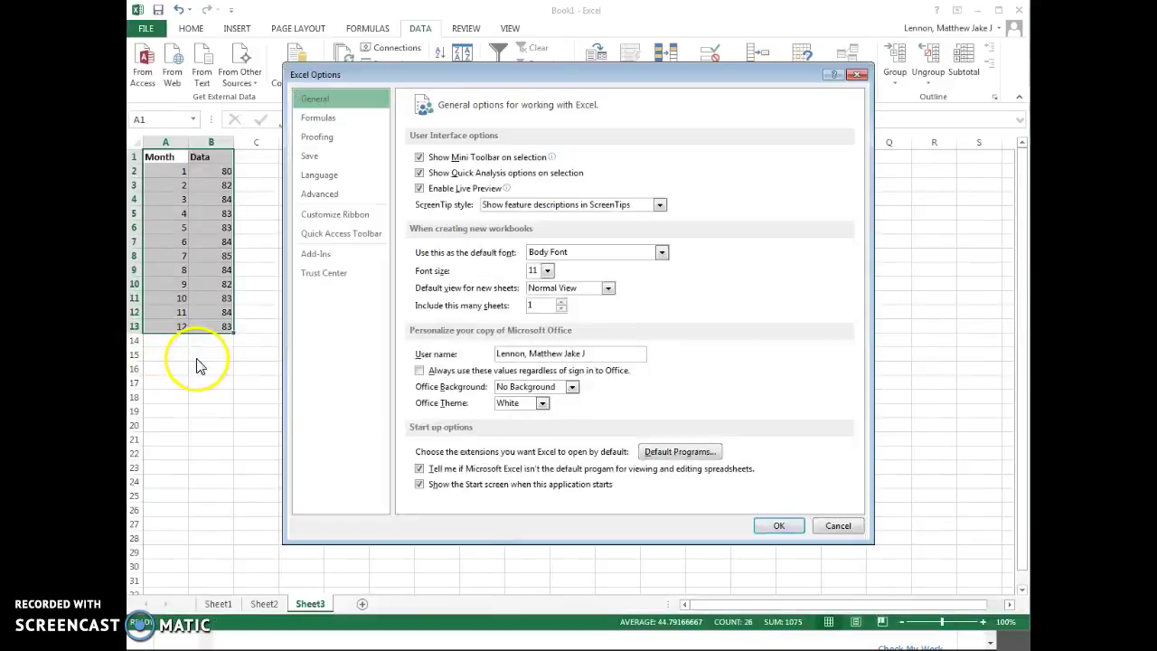
left_click(323, 265)
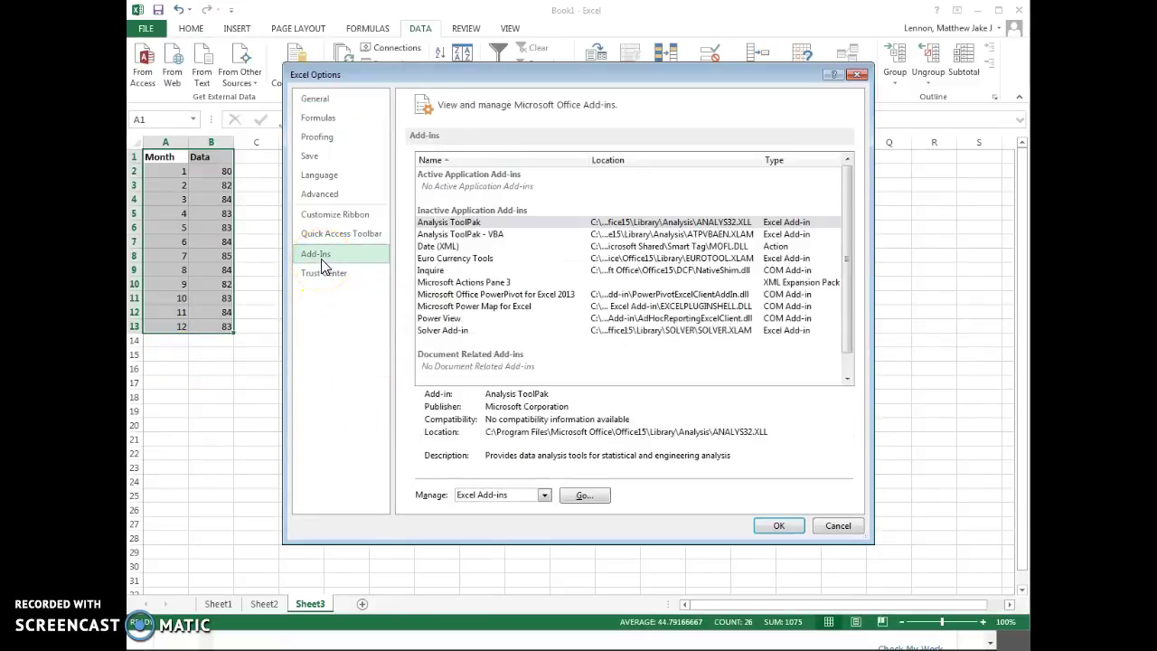
left_click(585, 498)
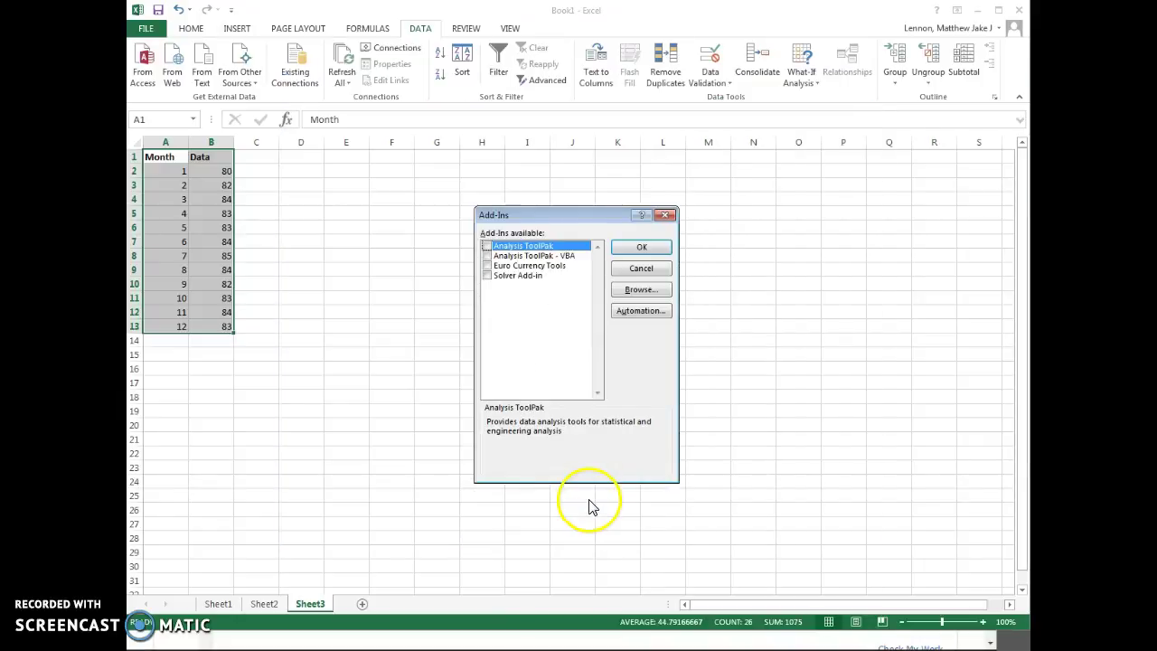
left_click(487, 245)
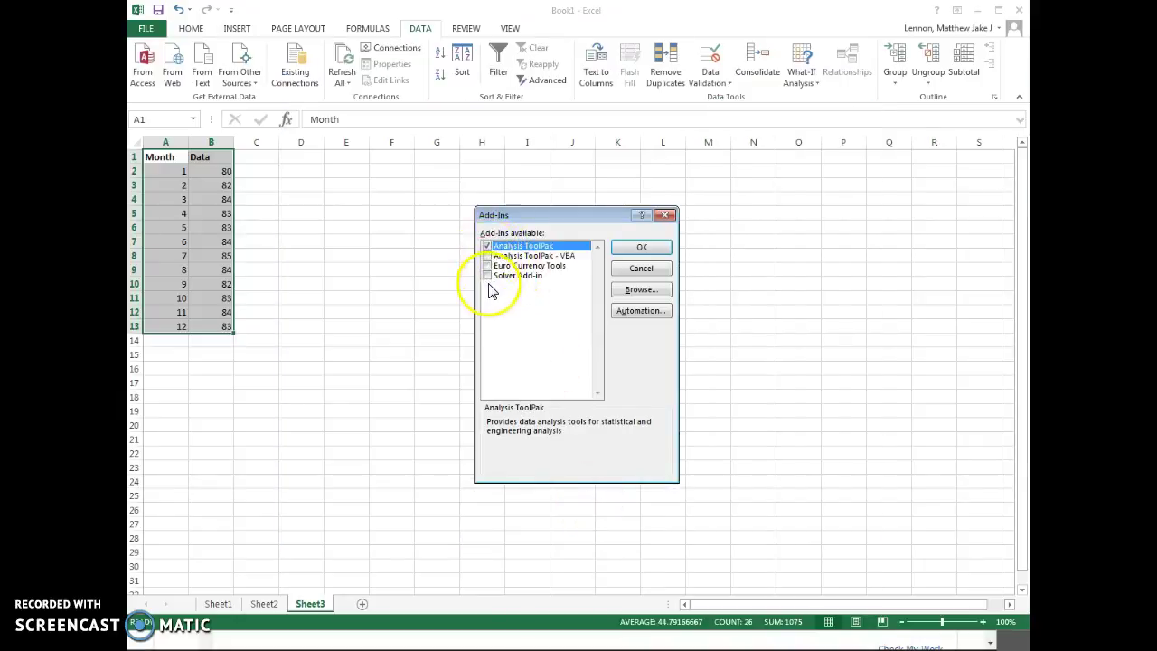
left_click(487, 274)
left_click(622, 250)
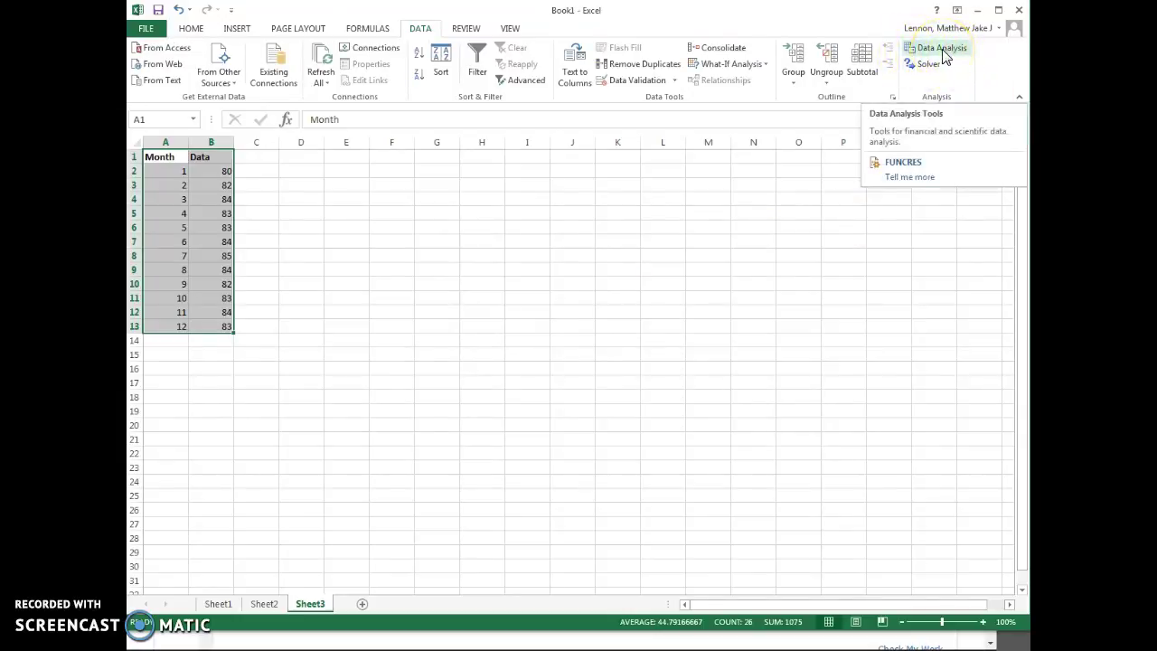
- Choose Exponential Smoothing from the Data Analysis tool list
left_click(943, 52)
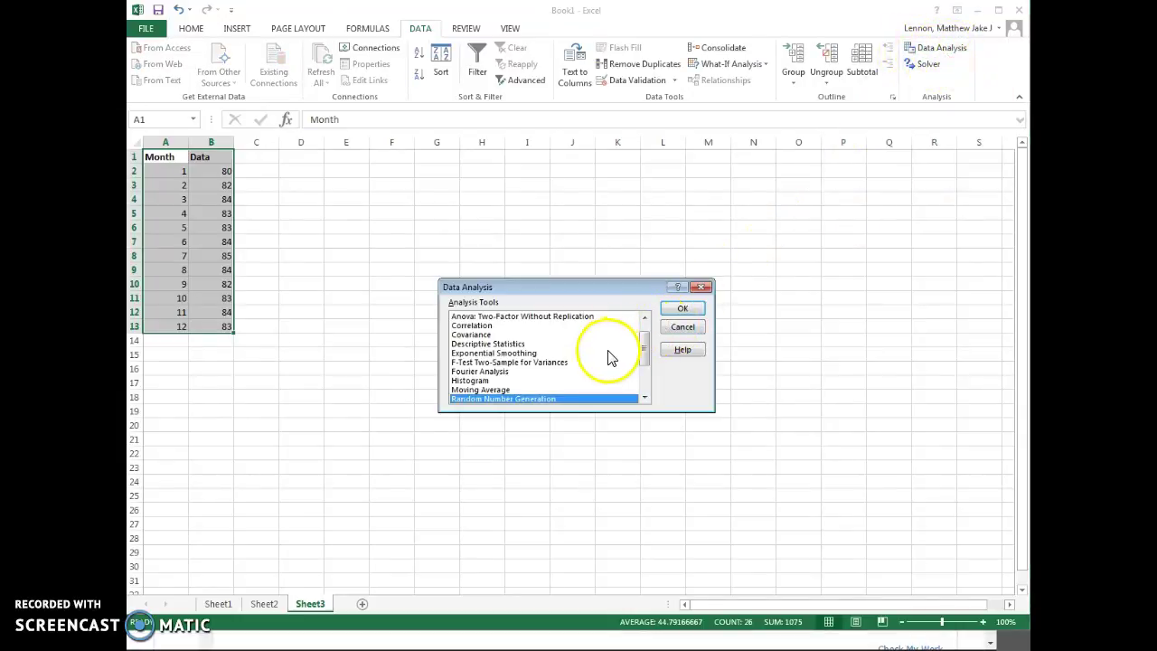
left_click(644, 397)
left_click(645, 397)
left_click(644, 398)
left_click(645, 397)
left_click(645, 397)
left_click(645, 398)
left_click(644, 398)
left_click_drag(644, 378, 643, 354)
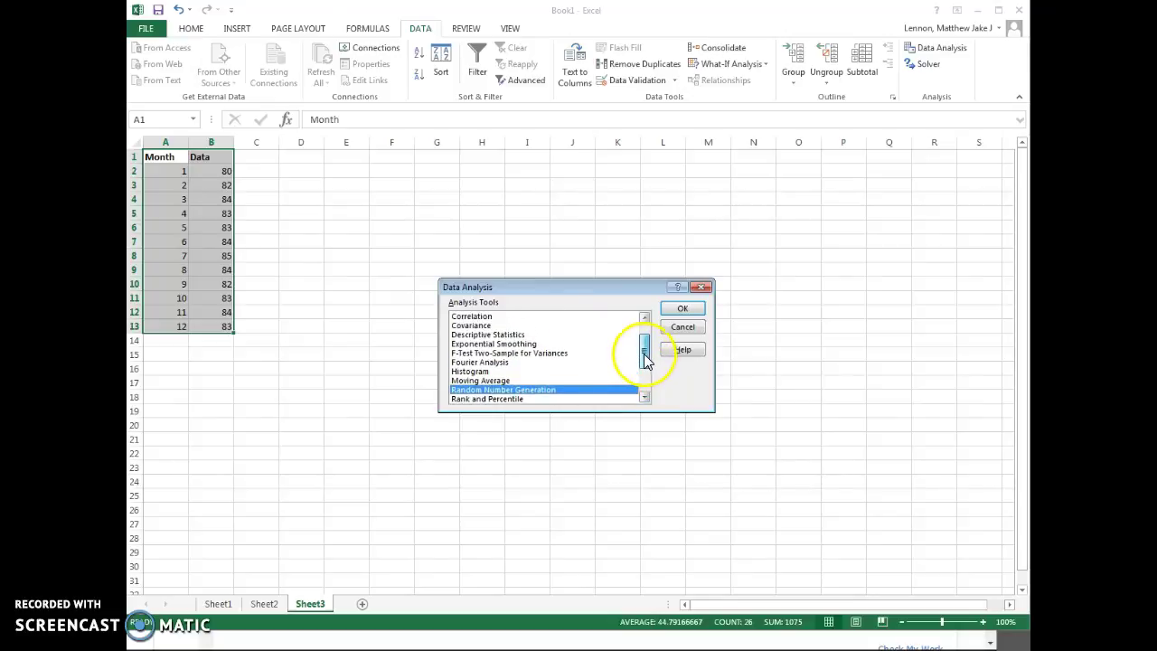
left_click(529, 343)
left_click(685, 308)
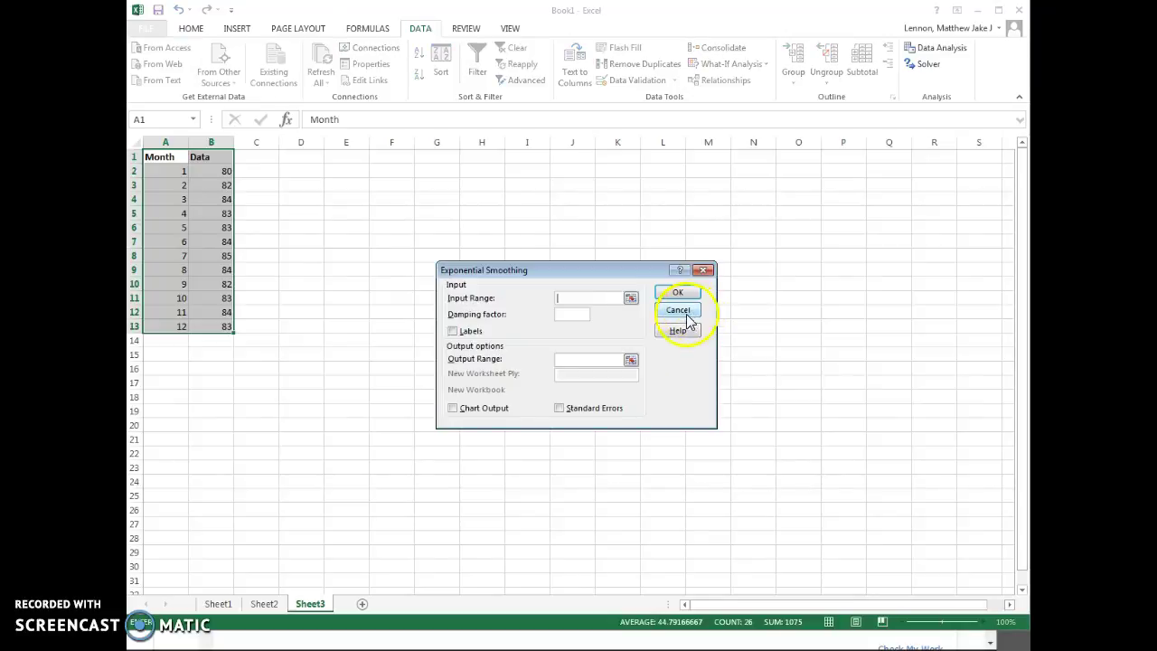
- Set smoothing input A1:A13 with labels, damping factor 0.2, and output range B1:B13
left_click(161, 171)
left_click_drag(277, 211, 232, 204)
left_click(243, 184)
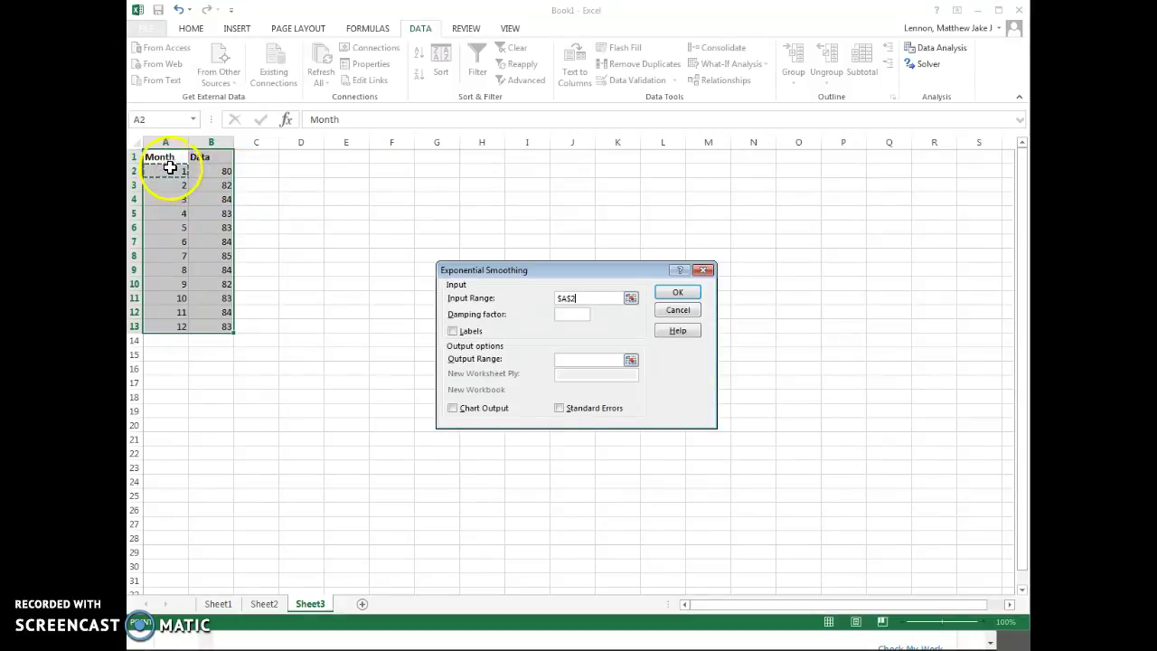
left_click_drag(170, 168, 166, 326)
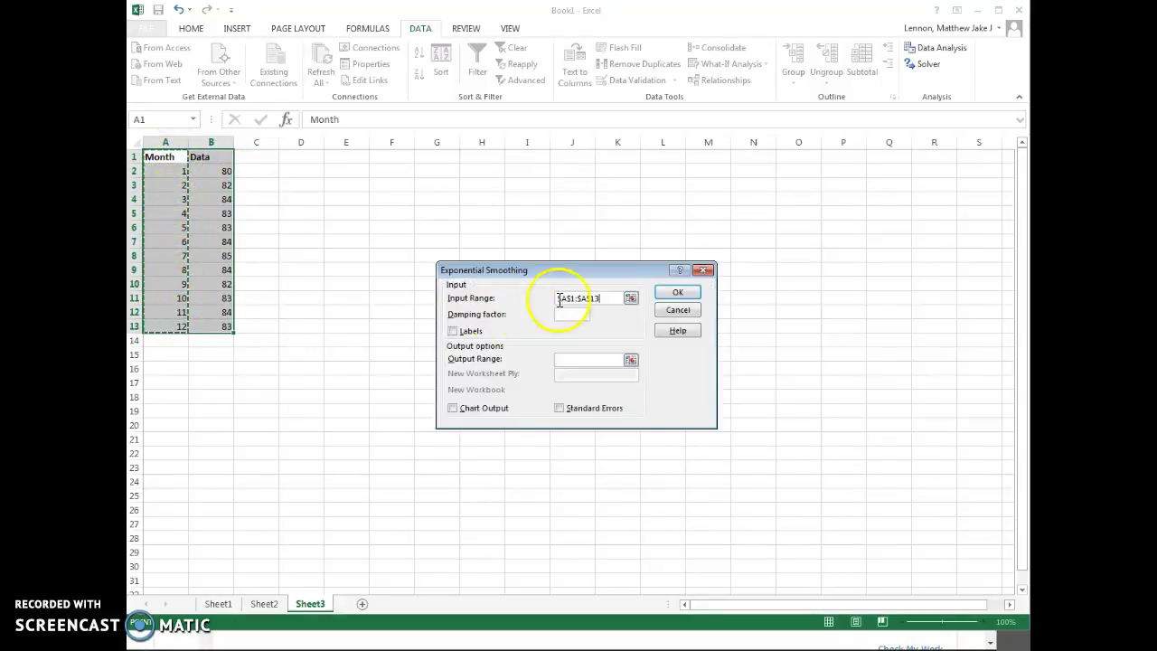
left_click(461, 333)
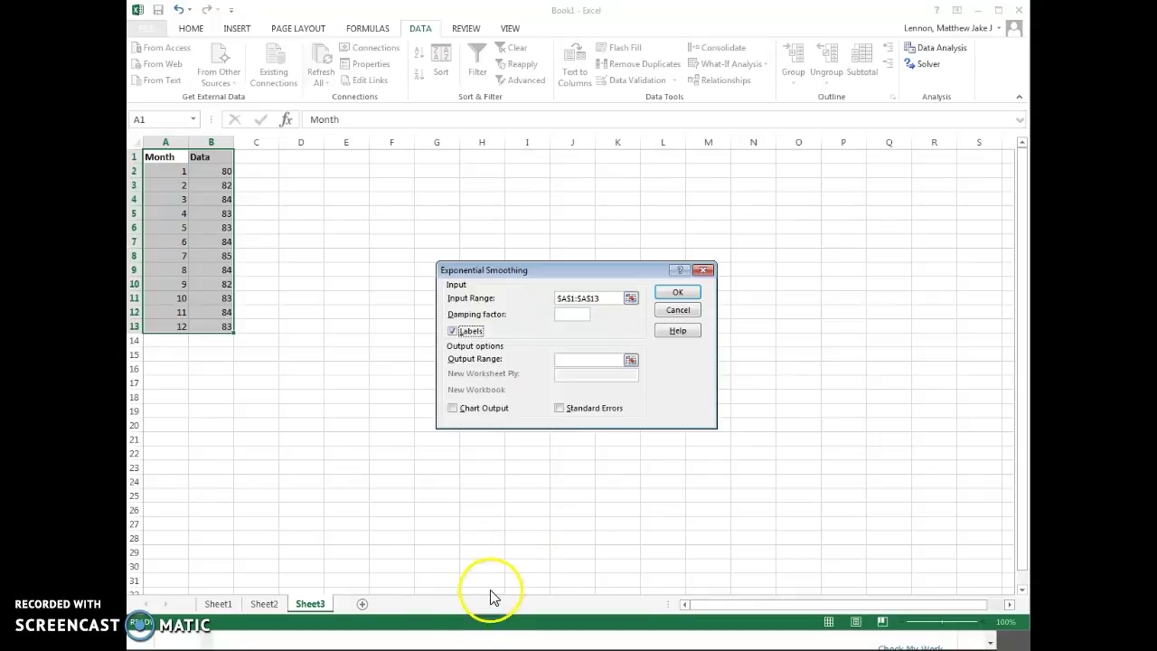
left_click(454, 640)
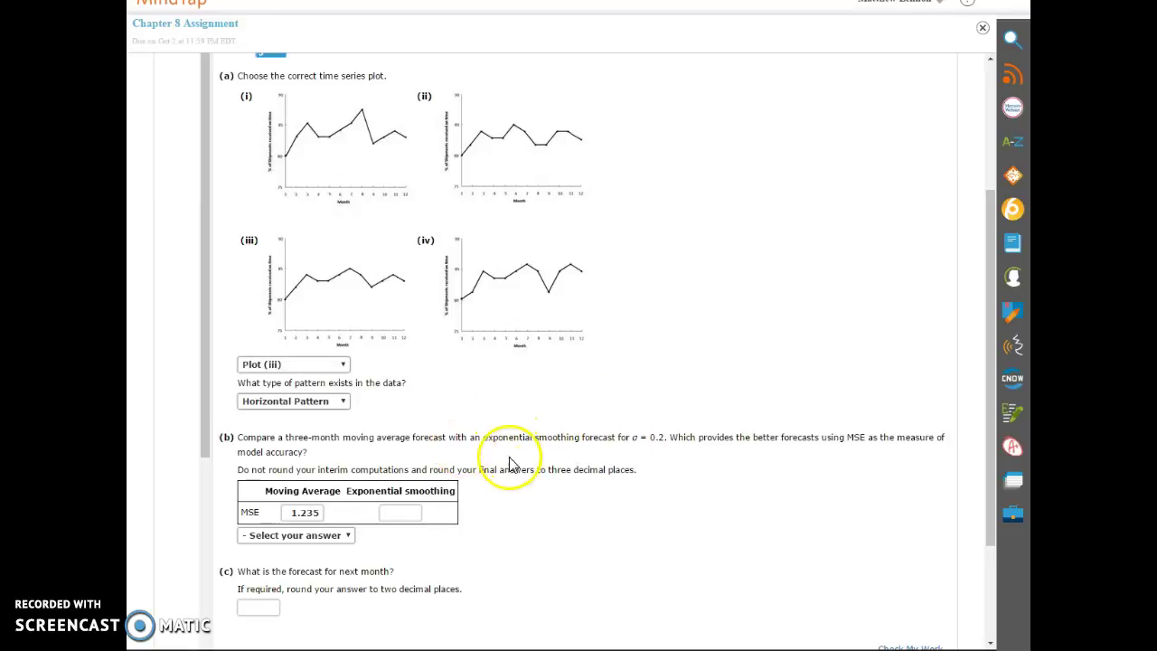
left_click(715, 628)
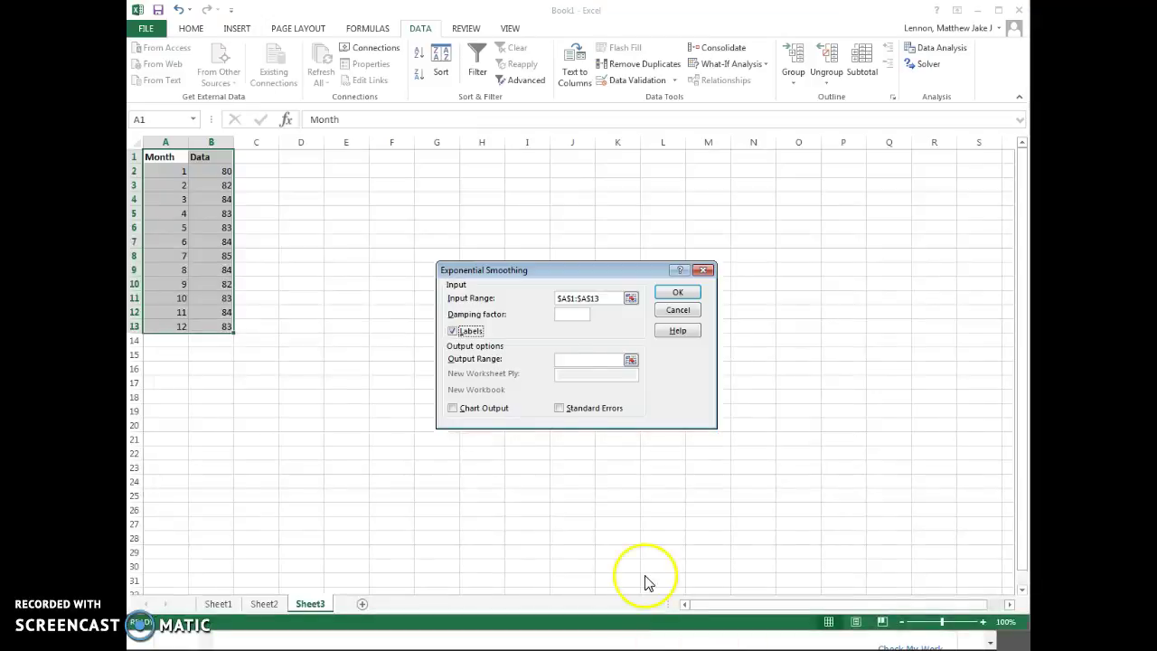
left_click(570, 315)
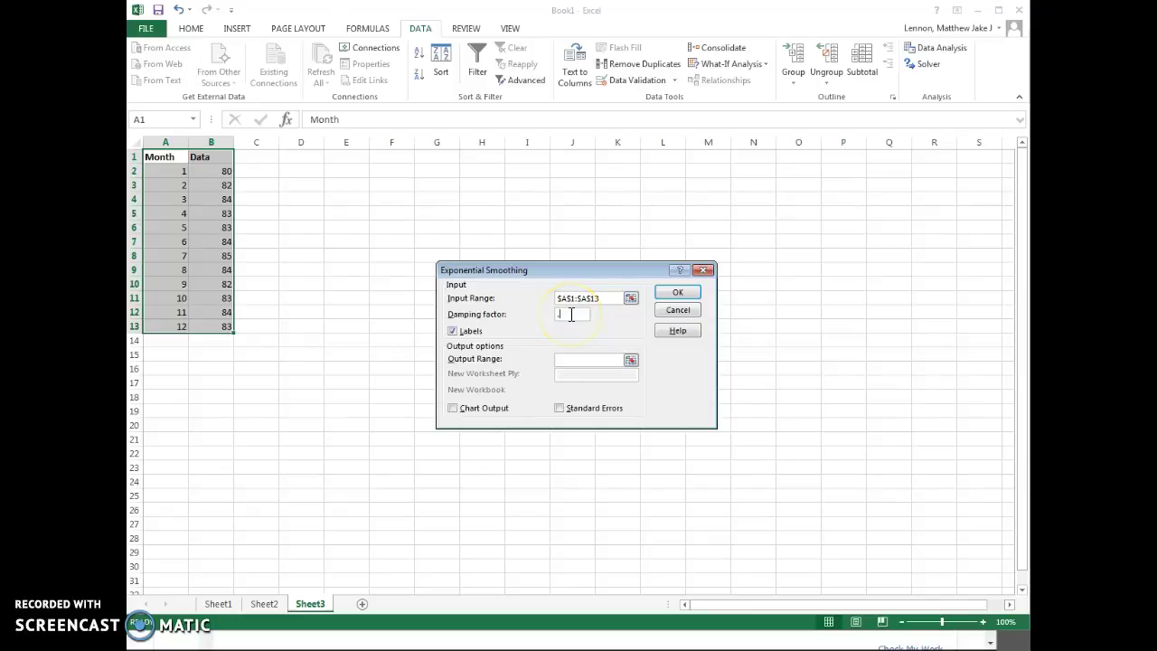
left_click(565, 360)
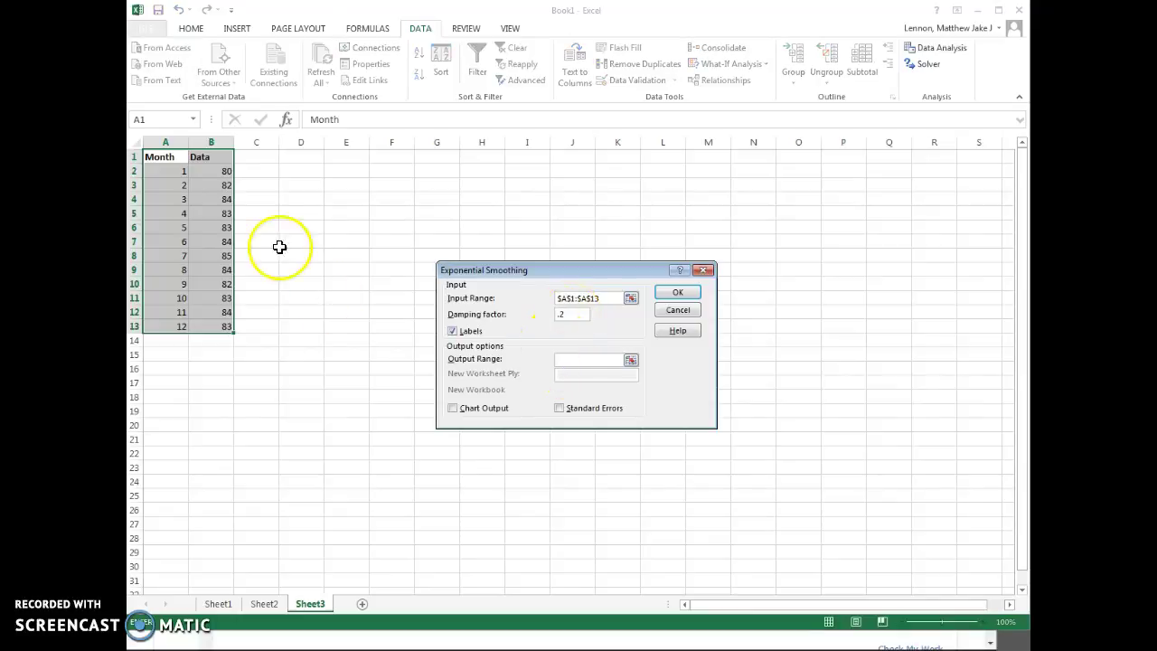
left_click_drag(218, 161, 217, 326)
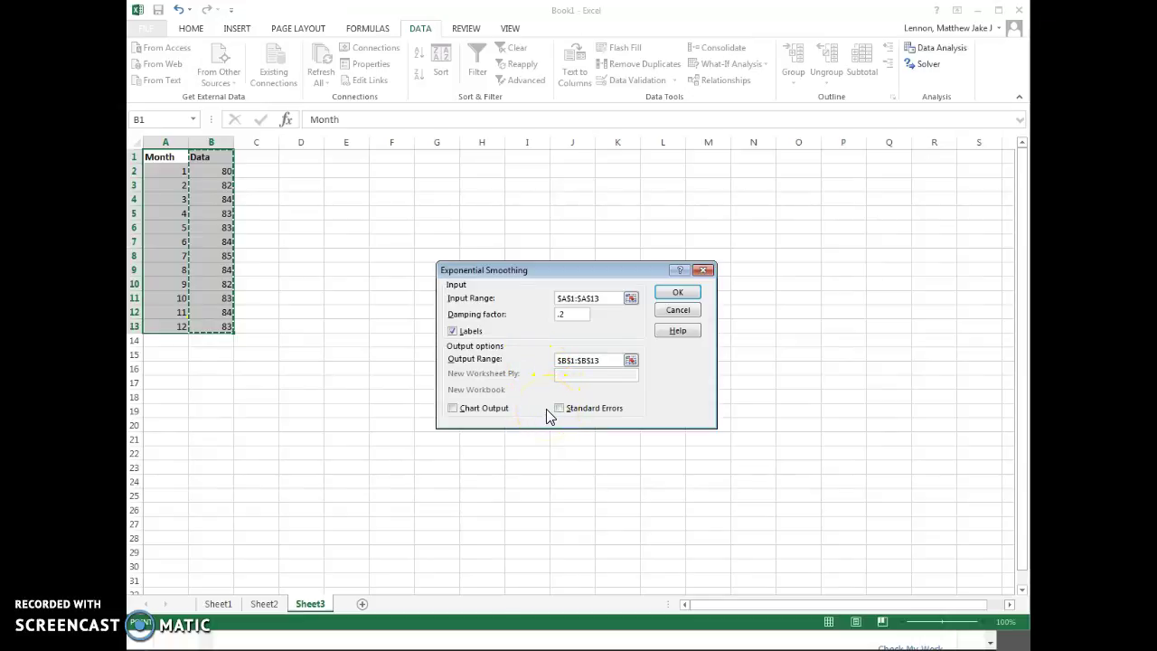
- Decline the overwrite, then rerun smoothing on B1:B13 into column C (80, 81.6 … 83.77722)
left_click(677, 294)
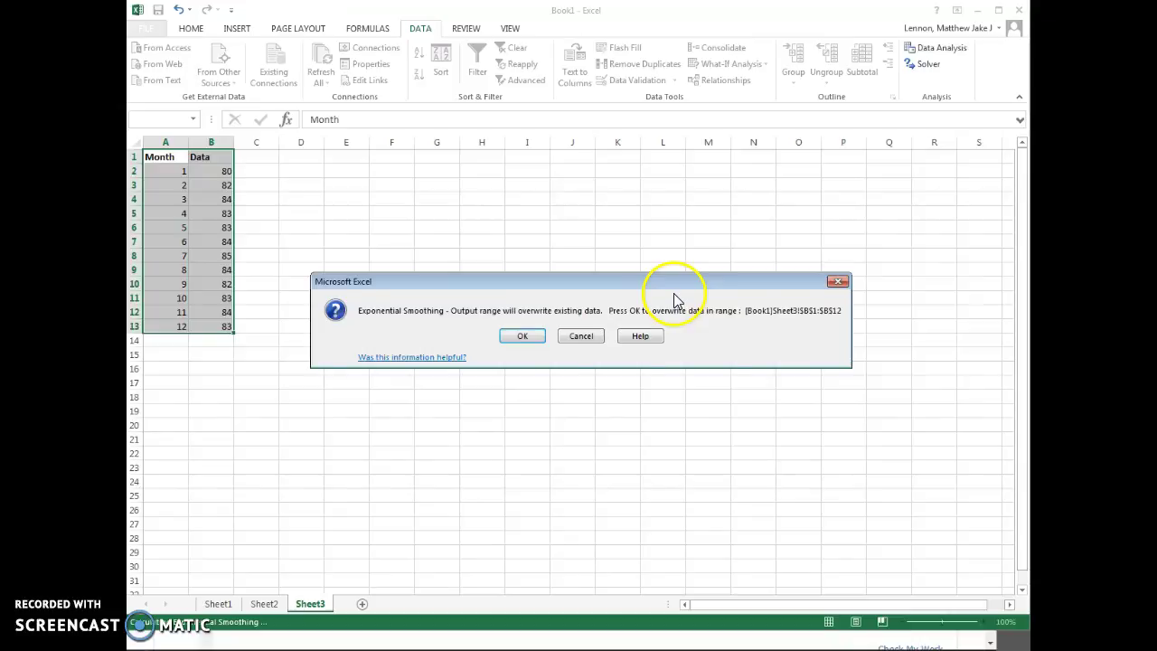
left_click(590, 337)
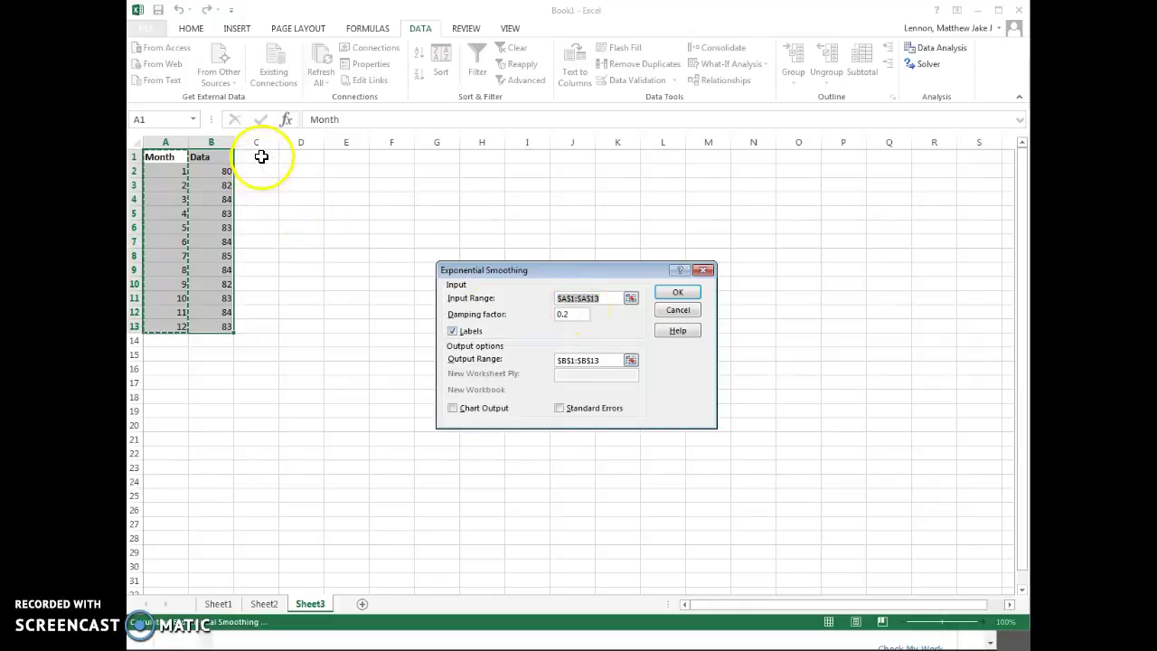
left_click(222, 171)
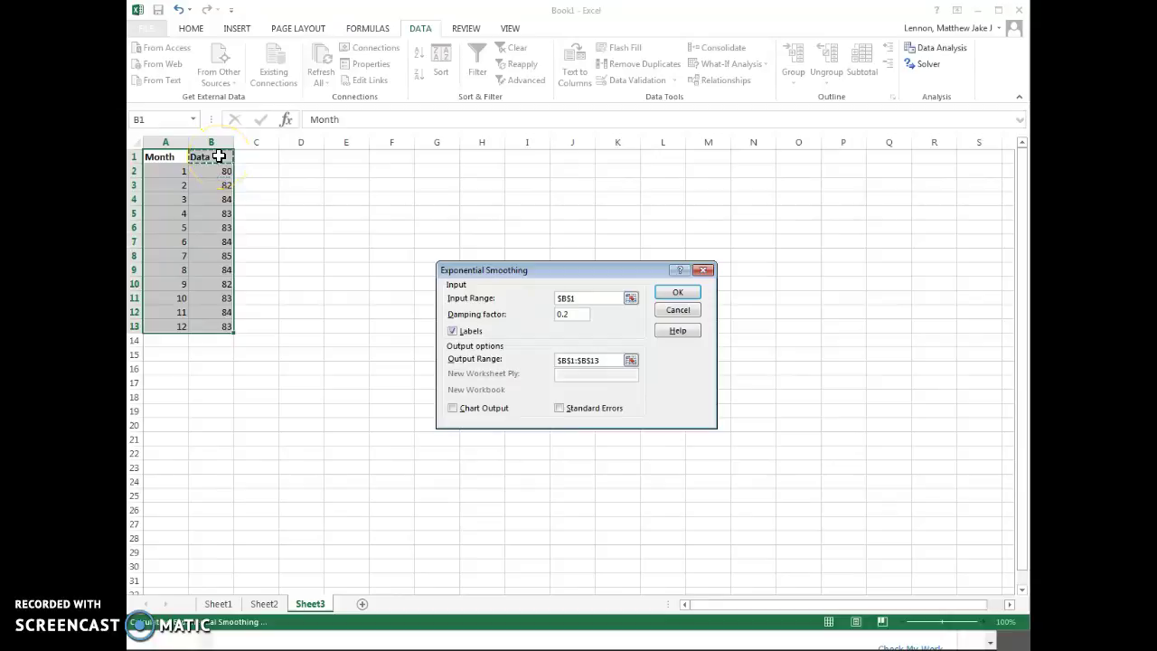
left_click_drag(220, 156, 222, 326)
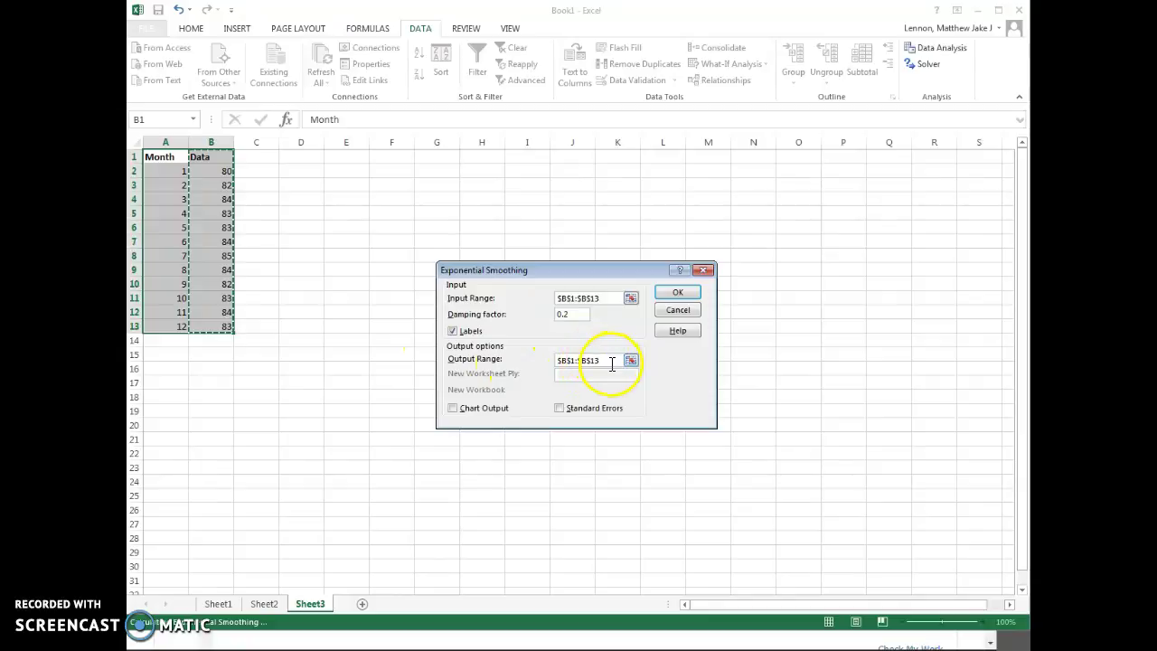
left_click(581, 361)
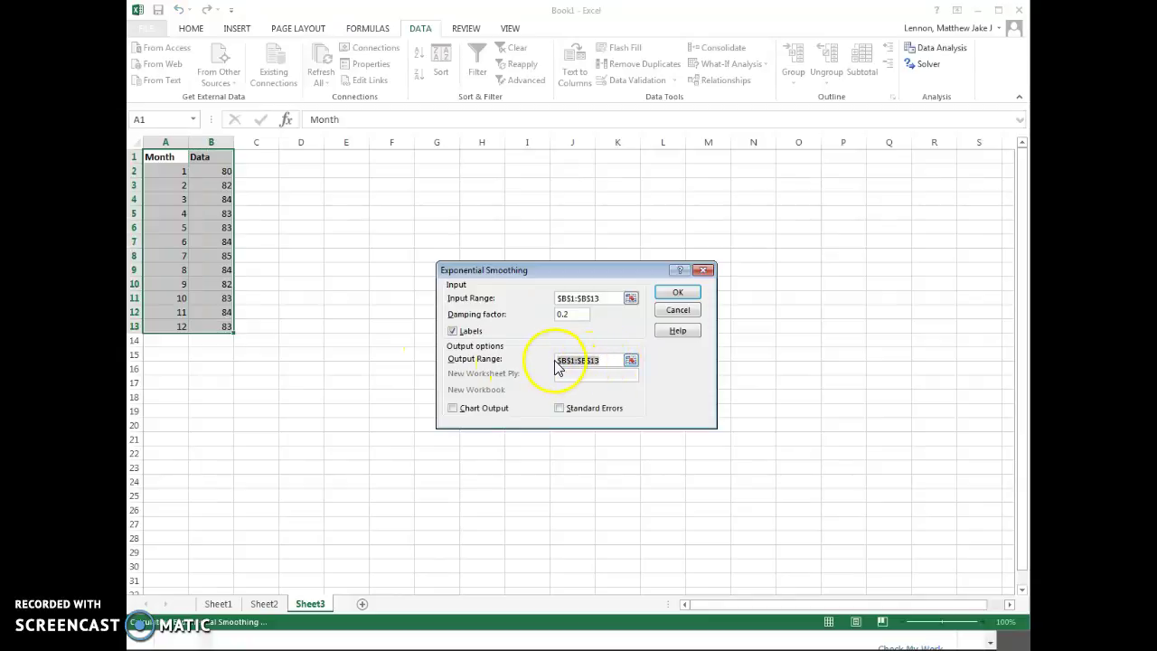
left_click_drag(262, 171, 258, 328)
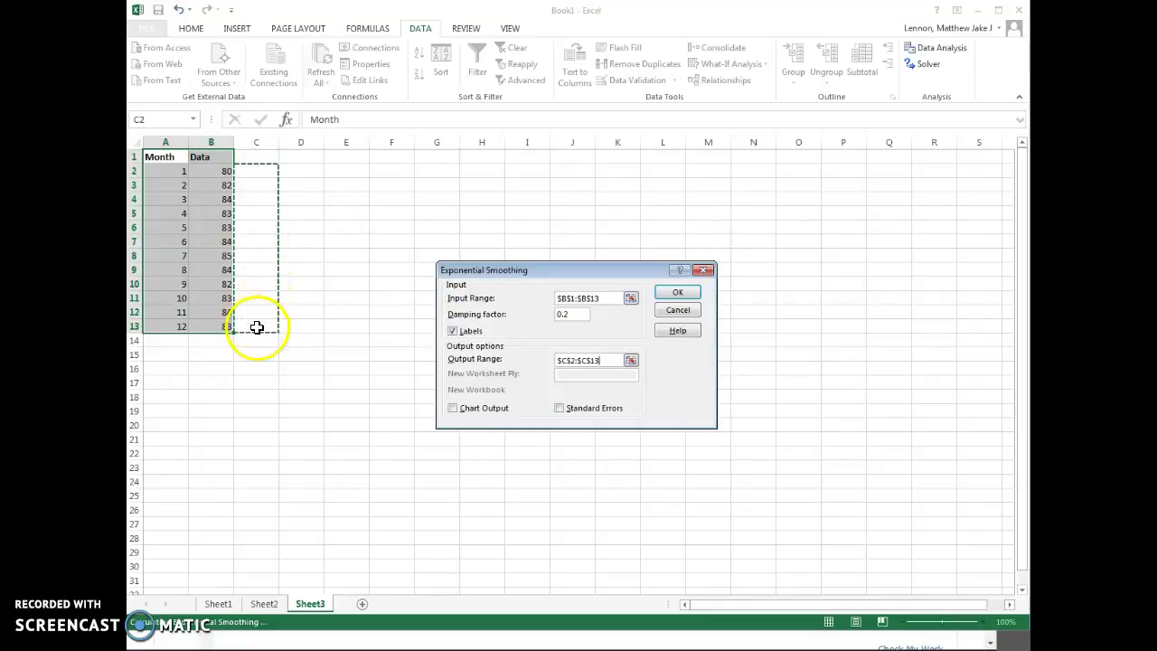
left_click(677, 292)
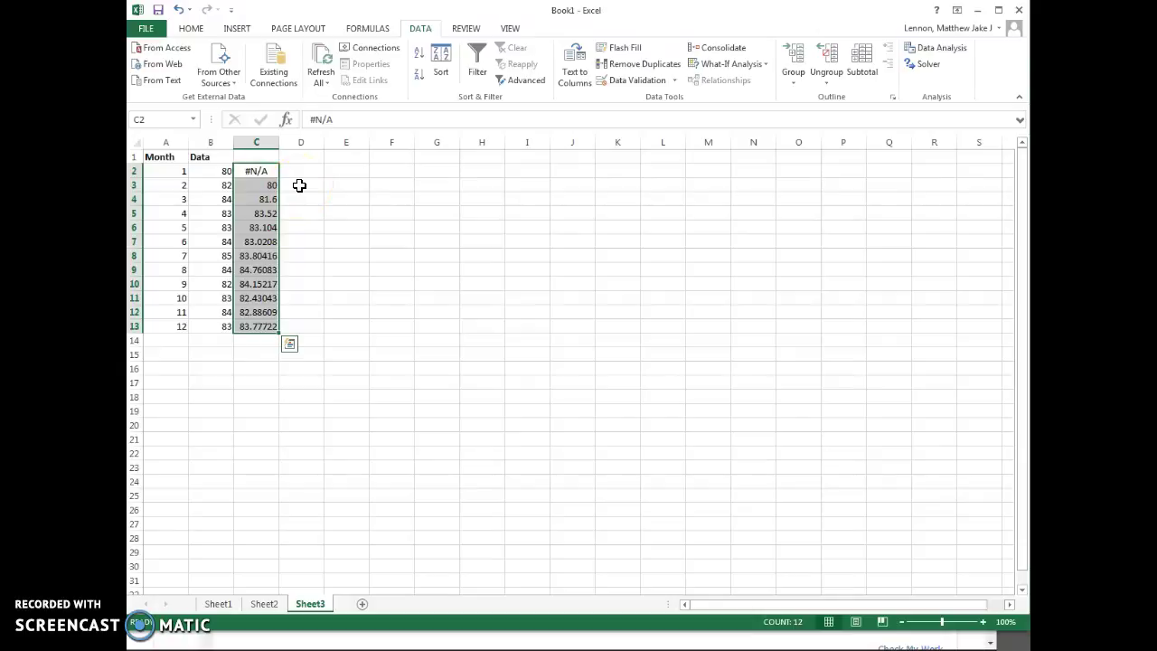
- Clear the #N/A in C2, widen column C, and add 'Forecast' and 'Forecast Error' headings
left_click(265, 173)
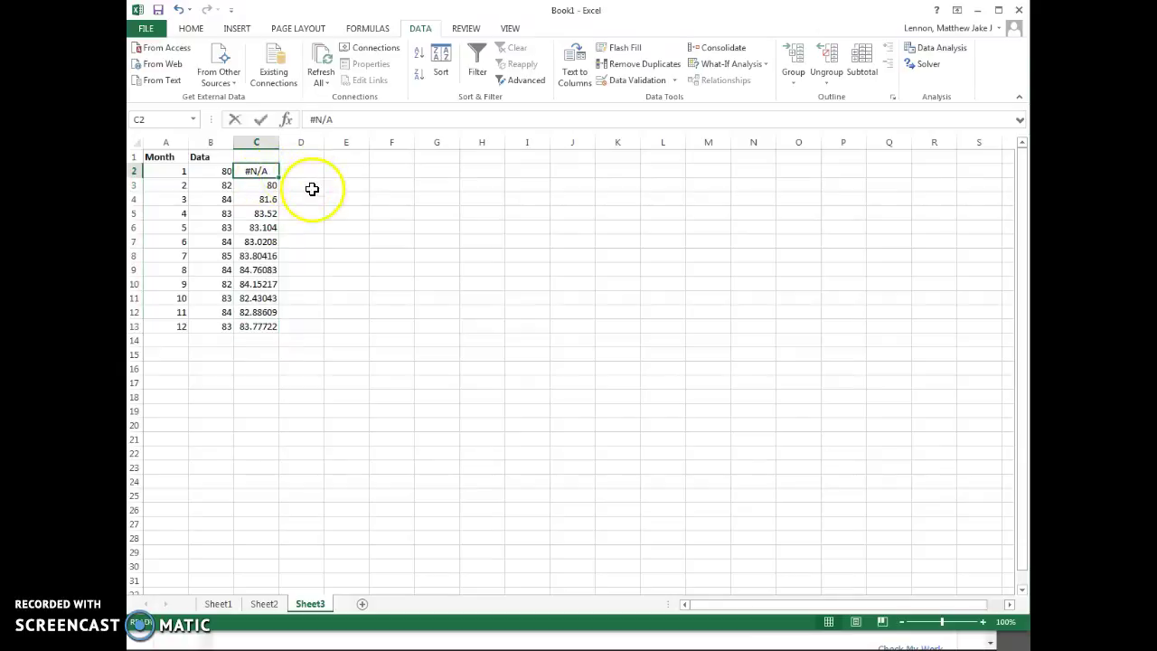
key("Delete")
left_click(264, 155)
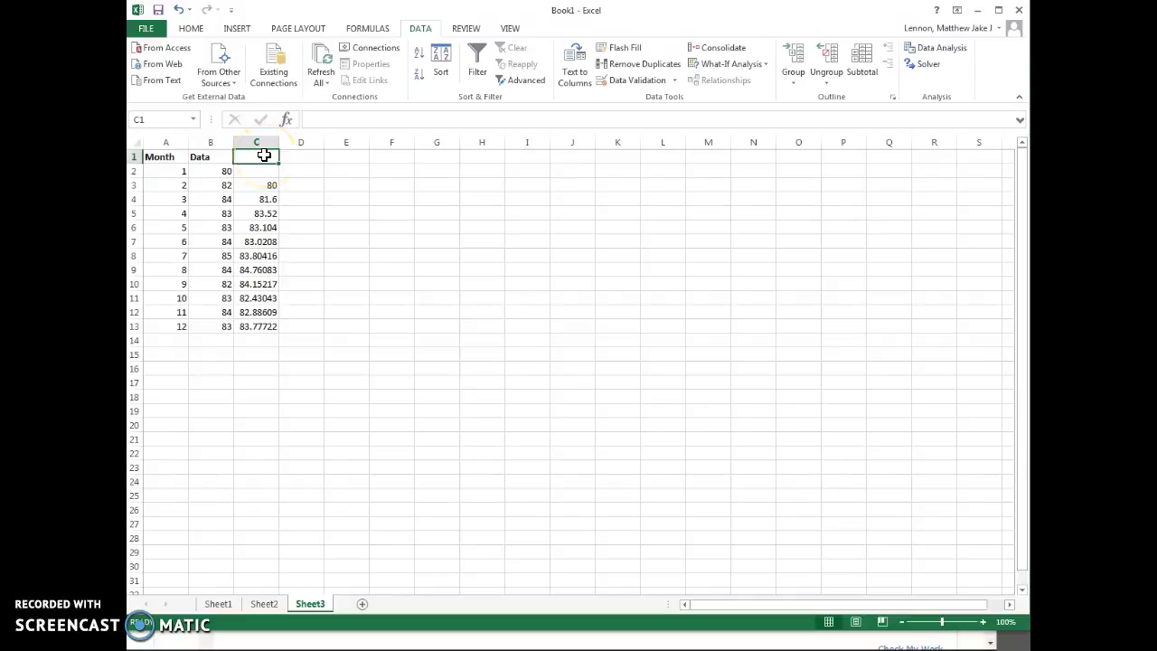
type("F")
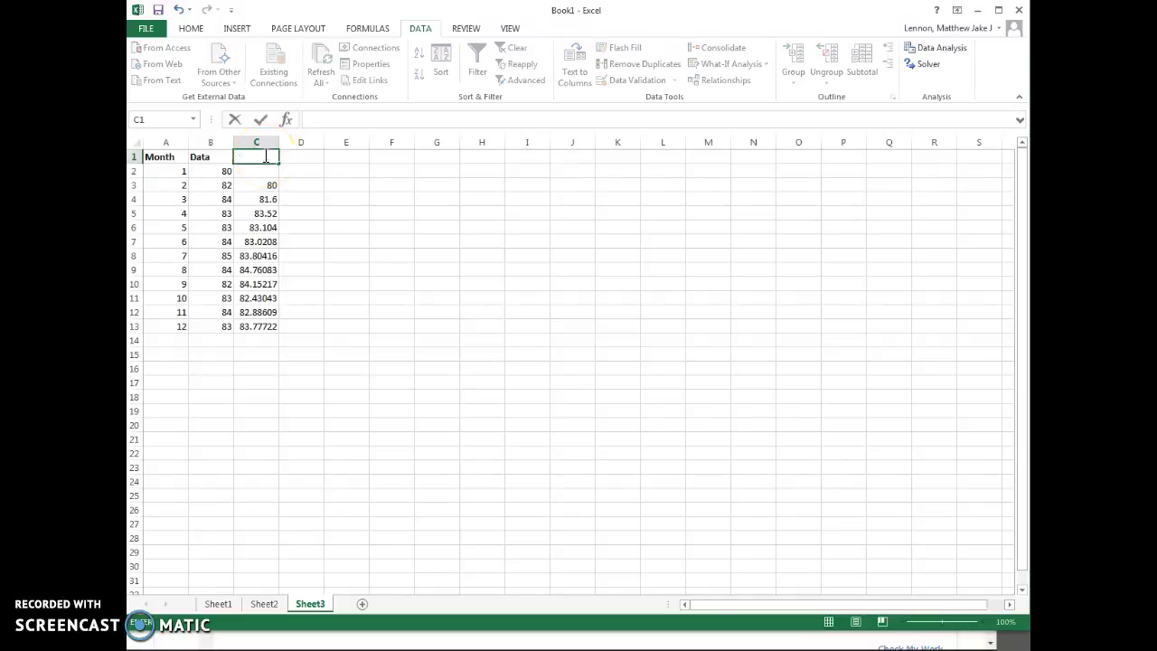
left_click(135, 157)
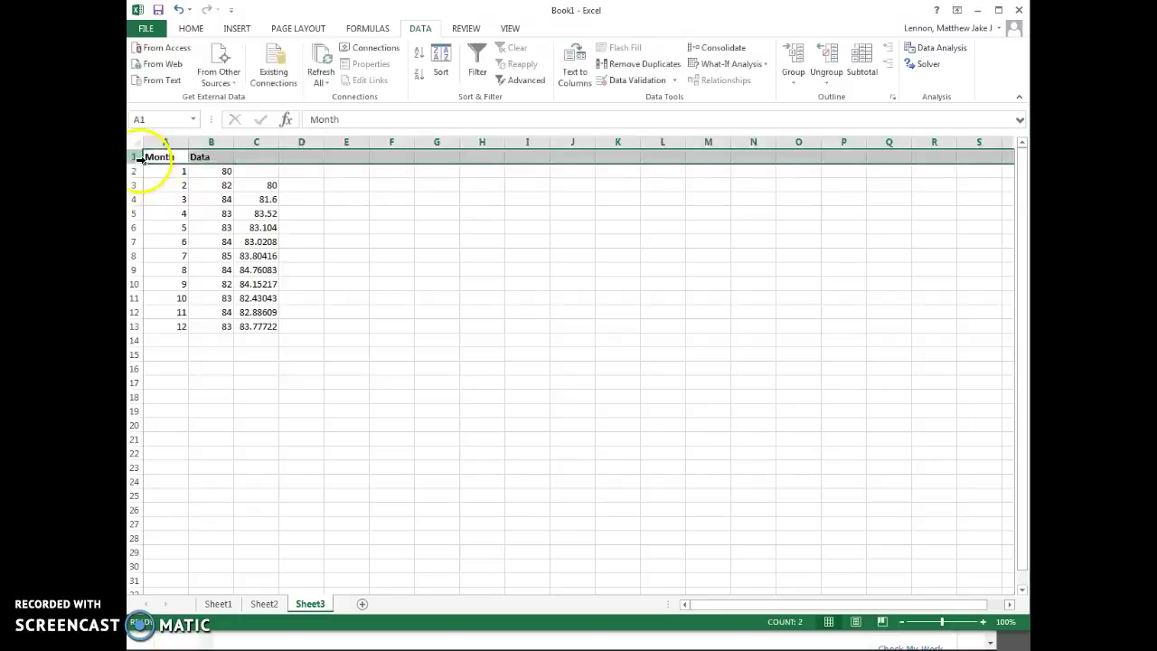
left_click_drag(279, 143, 405, 138)
left_click(286, 156)
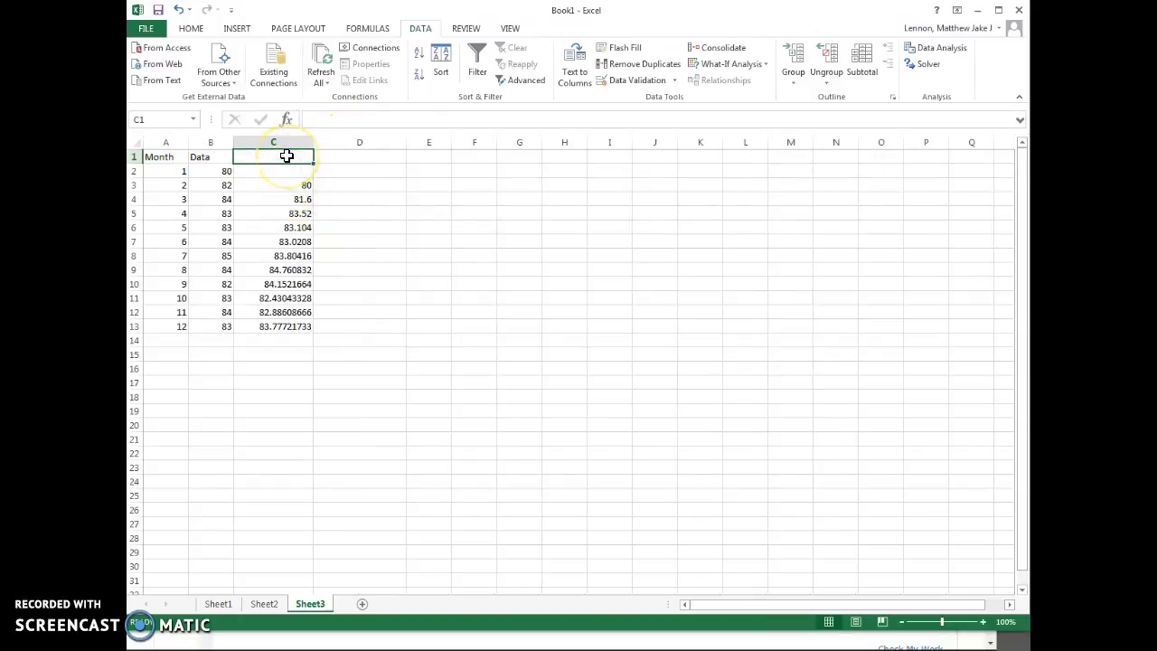
type("F")
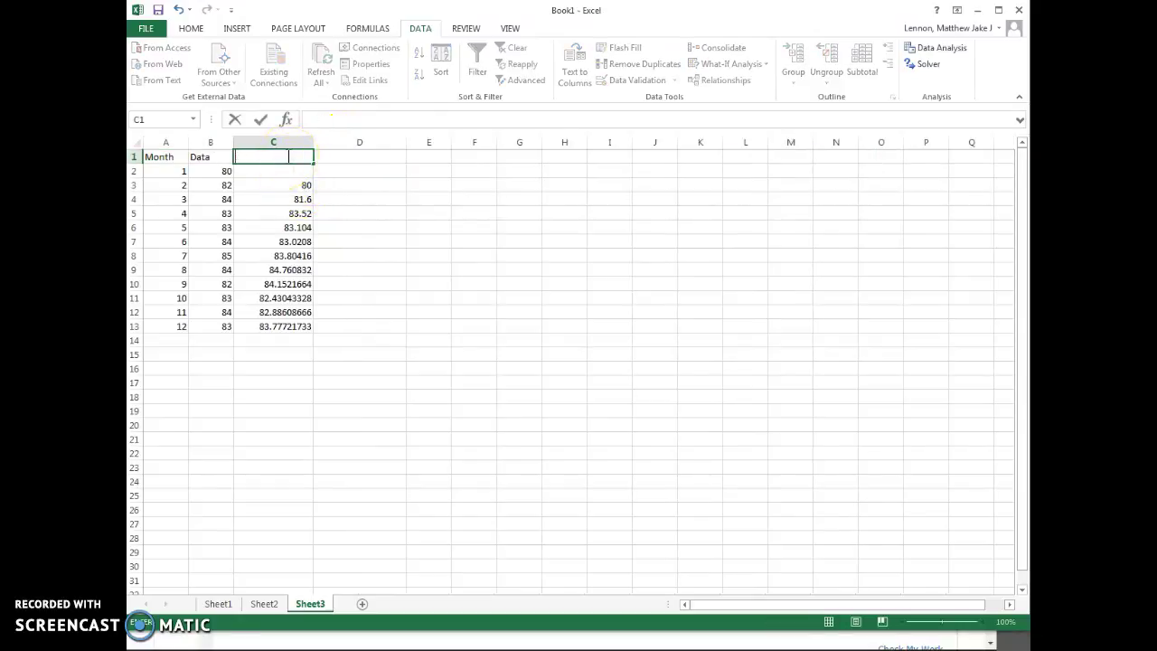
left_click(137, 157)
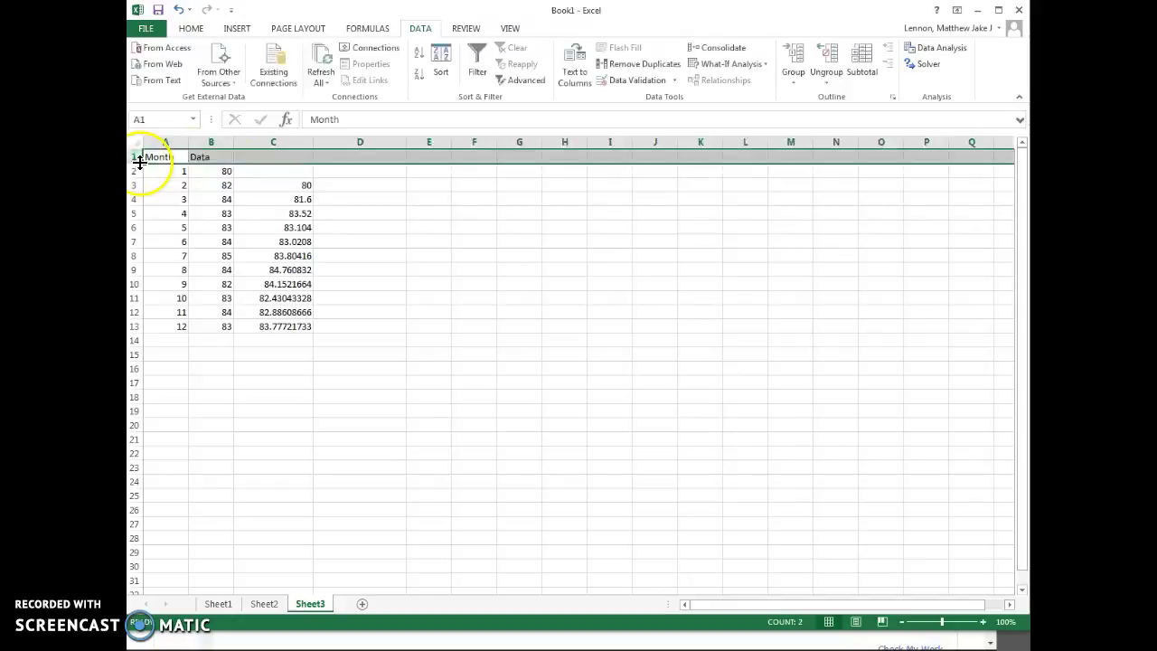
left_click(250, 153)
type("Forecast")
key("Tab")
type("Fr")
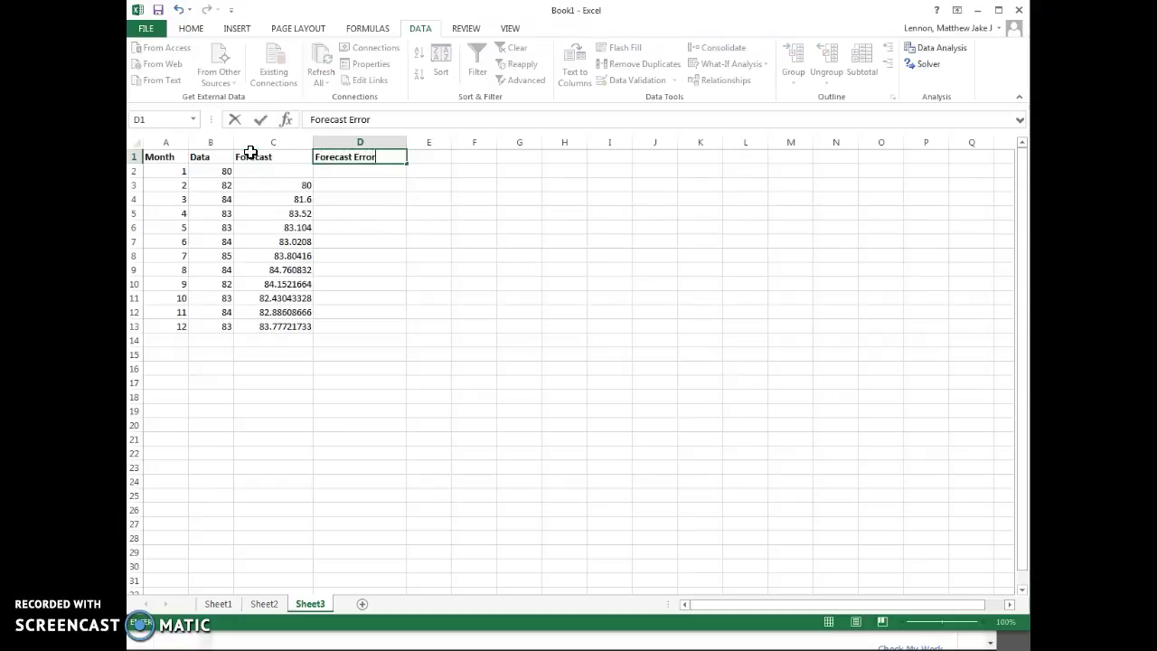
left_click(328, 185)
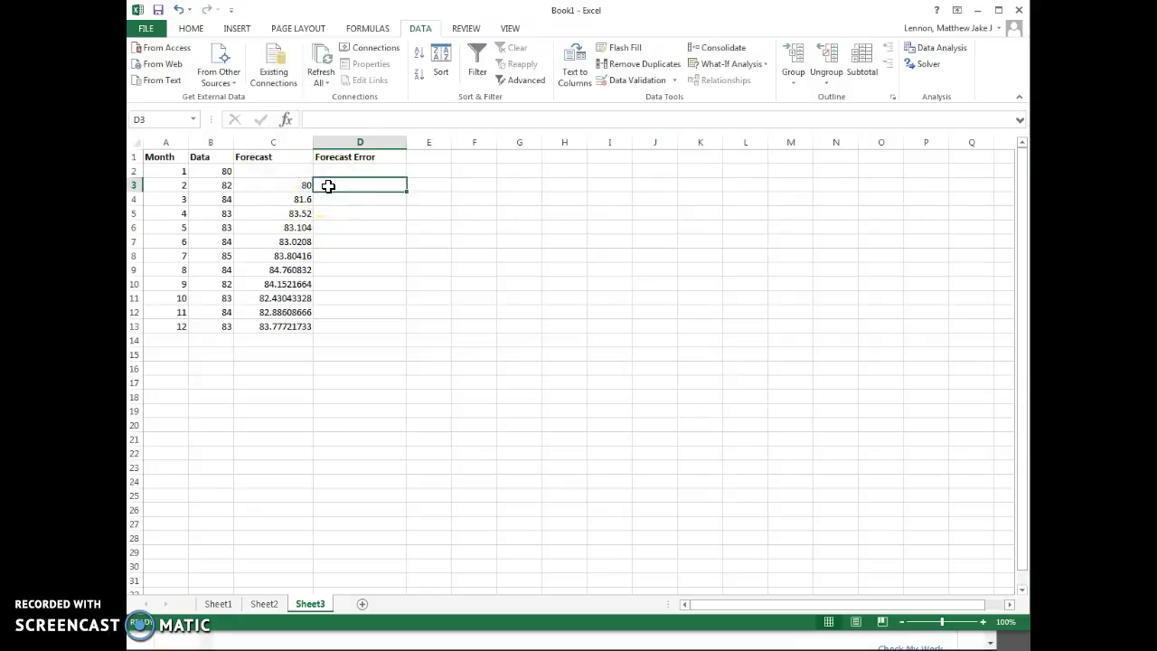
- Enter =B3-C3 in D3, fill it down to D13, and widen column E
type("=")
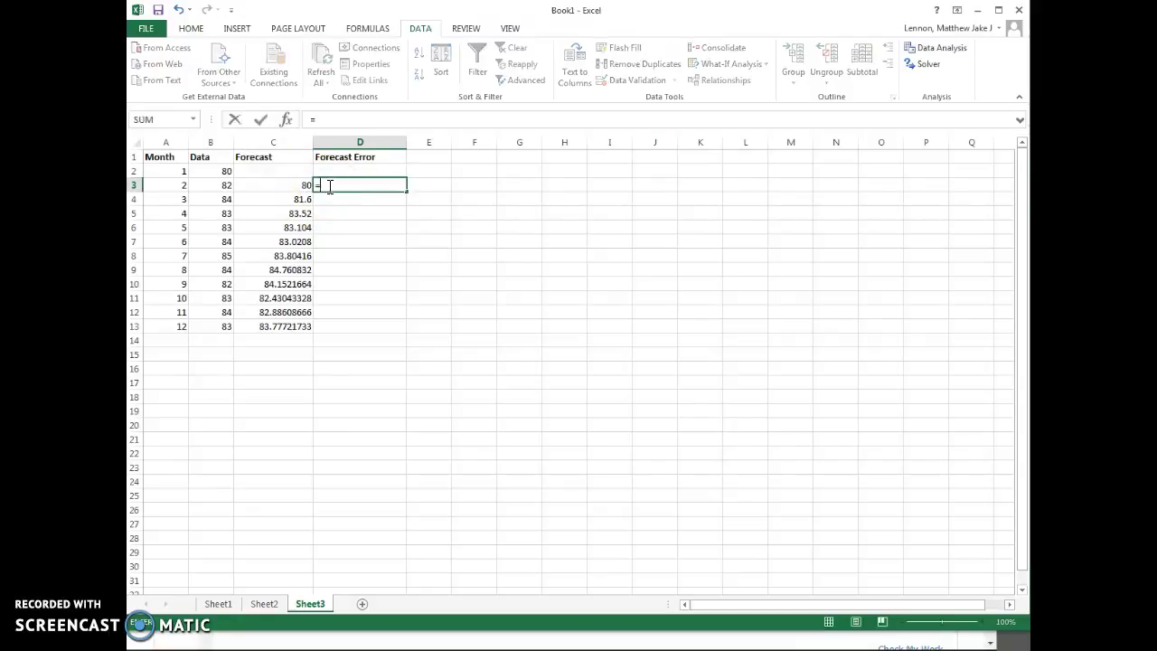
left_click(225, 185)
type("-")
left_click(289, 185)
key("Return")
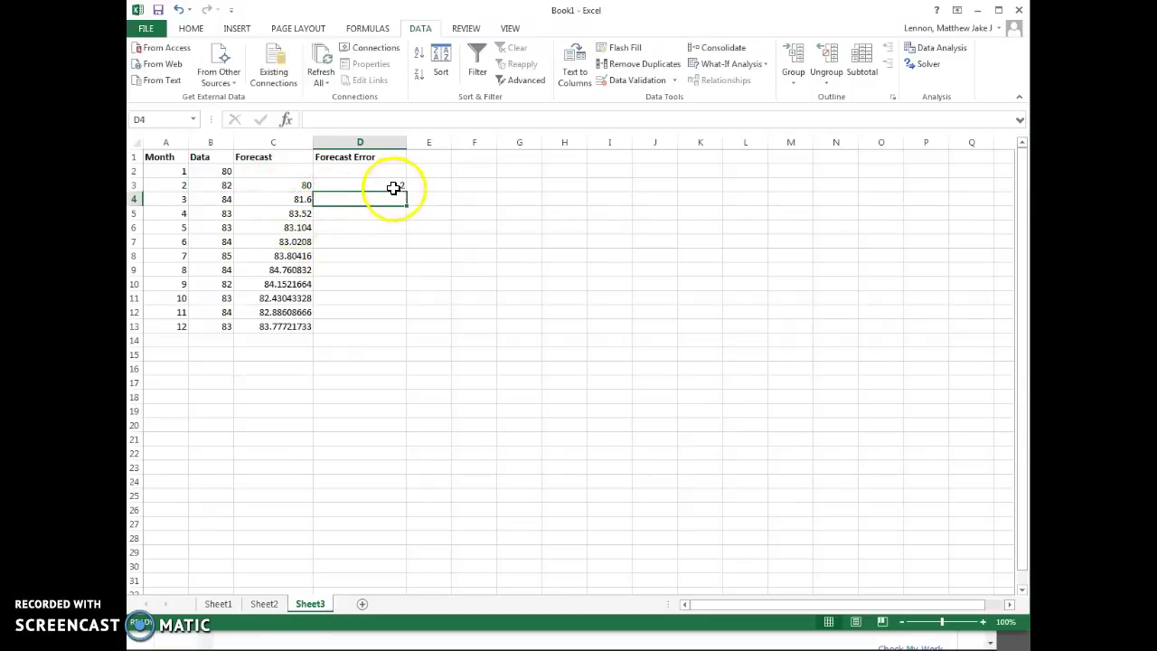
left_click(396, 188)
left_click_drag(400, 188, 382, 339)
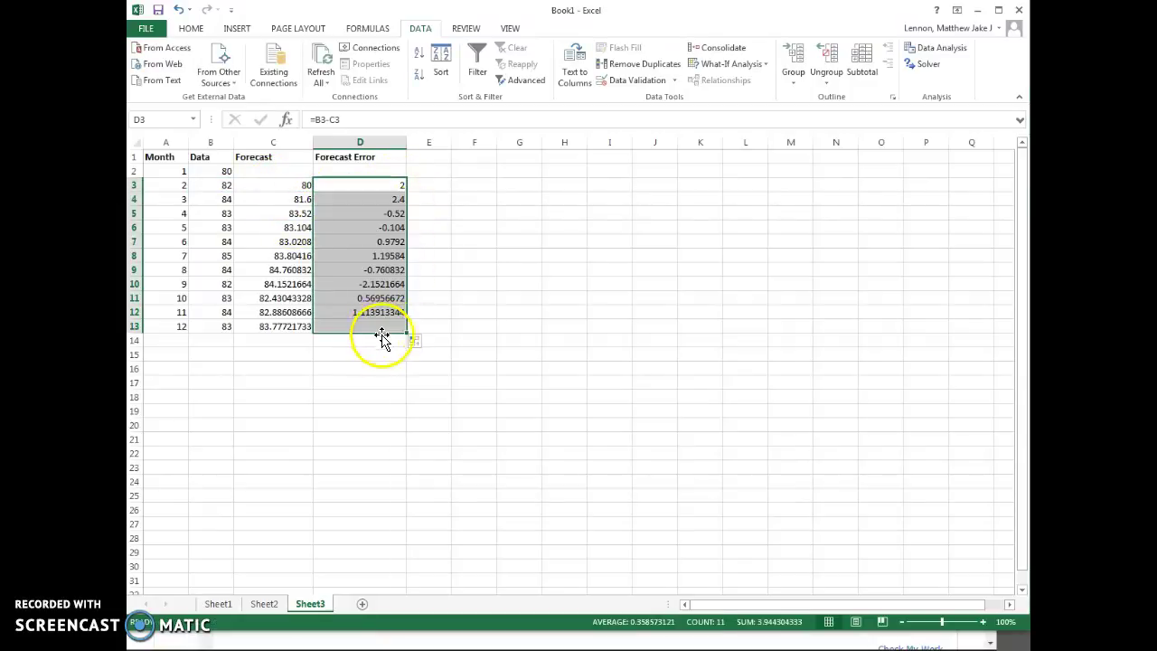
left_click_drag(450, 143, 510, 143)
left_click(469, 157)
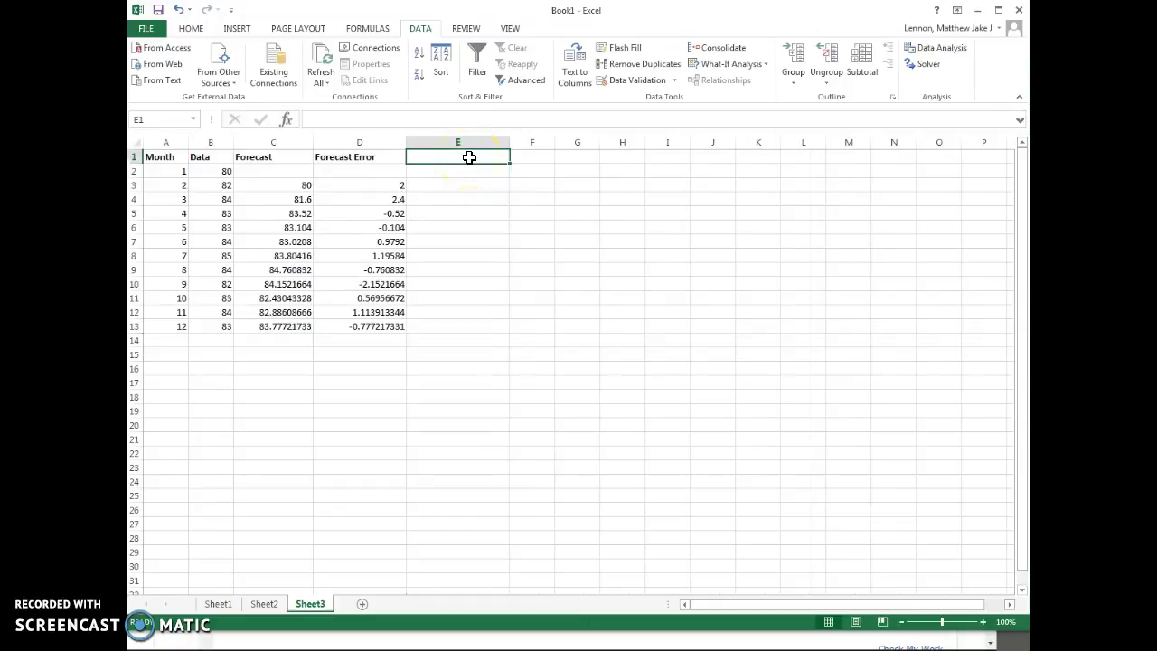
- Add the 'Sq Forecast Error' heading and fill =D3^2 down E3:E13
type("st Error")
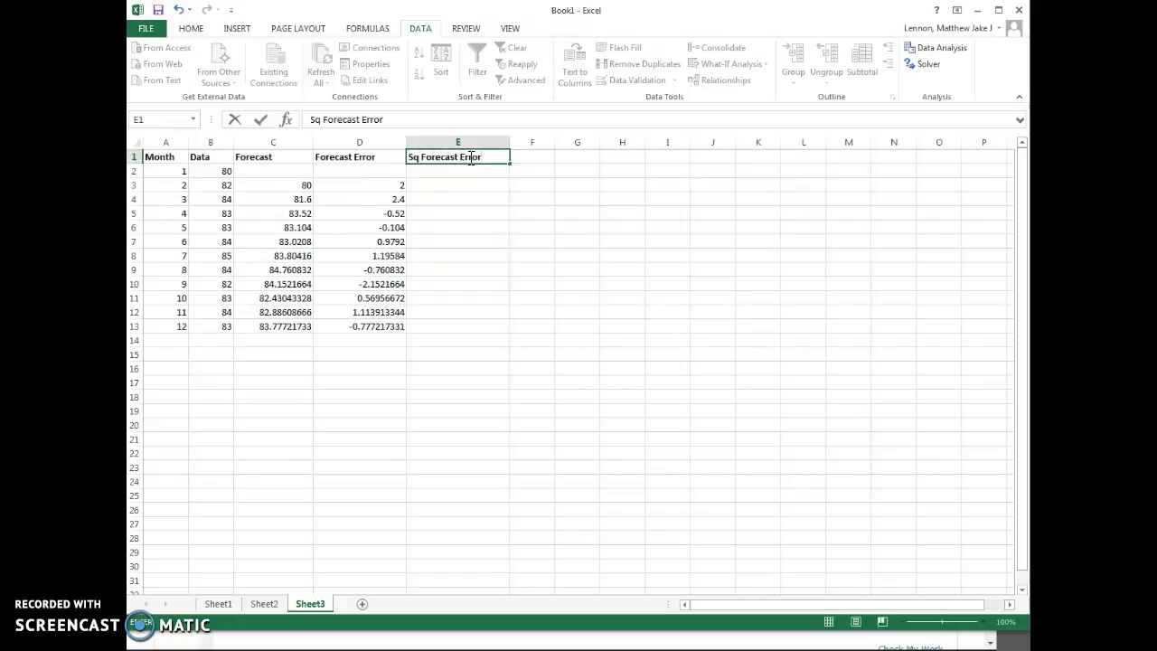
key("Right")
key("Right")
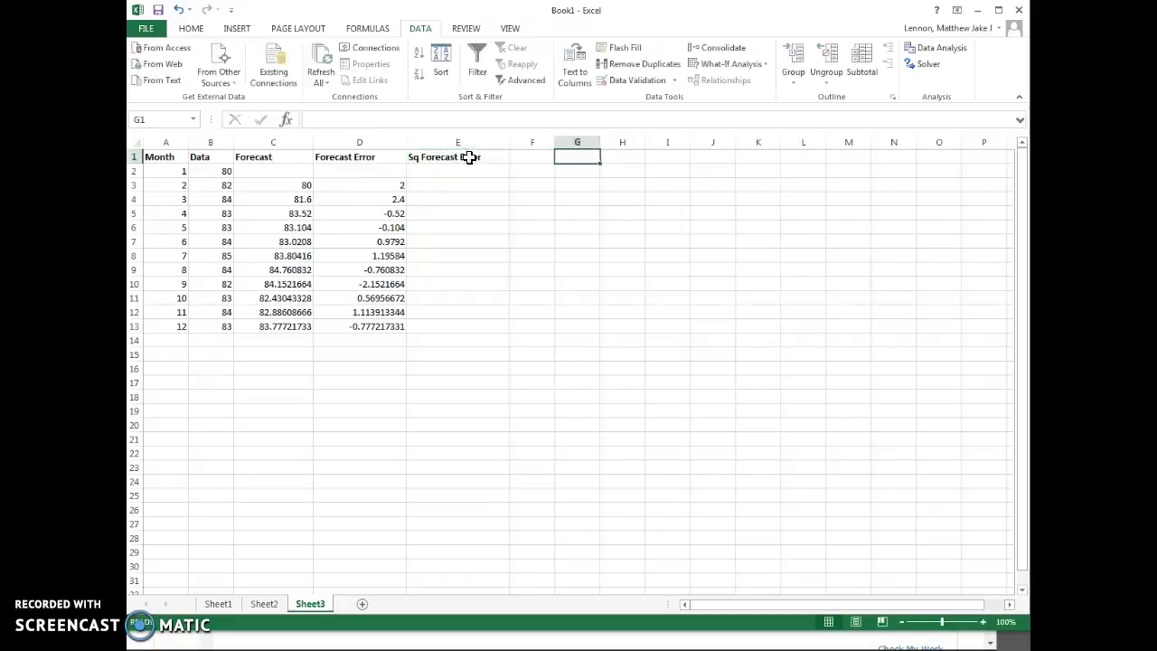
left_click(439, 185)
type("=")
left_click(391, 185)
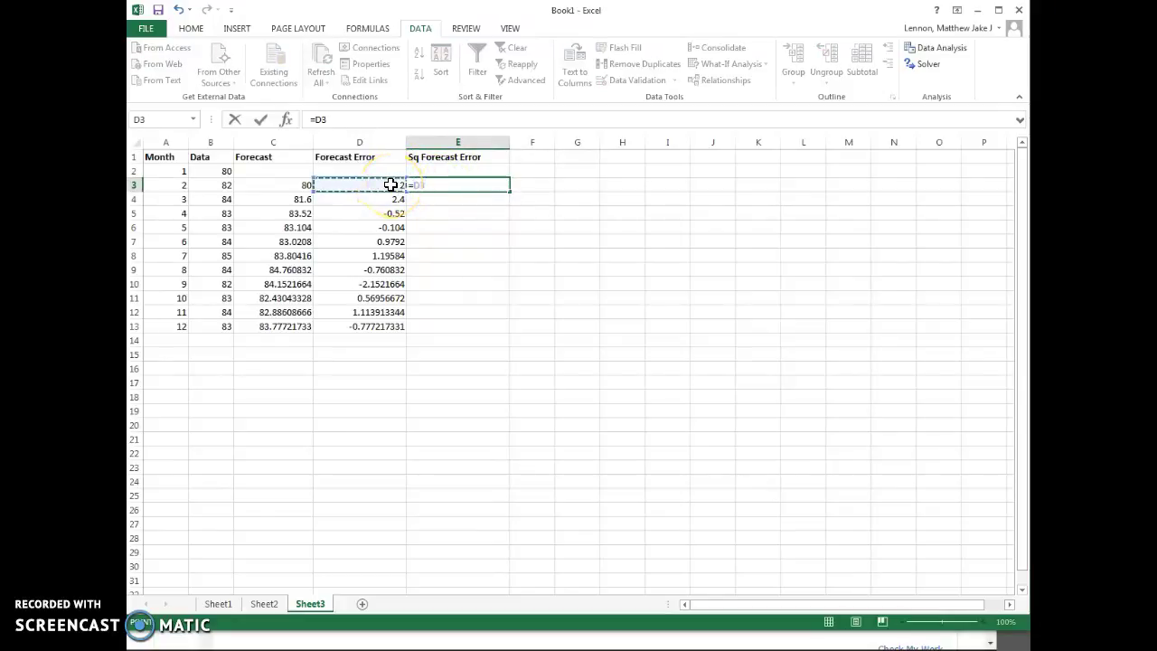
key("Return")
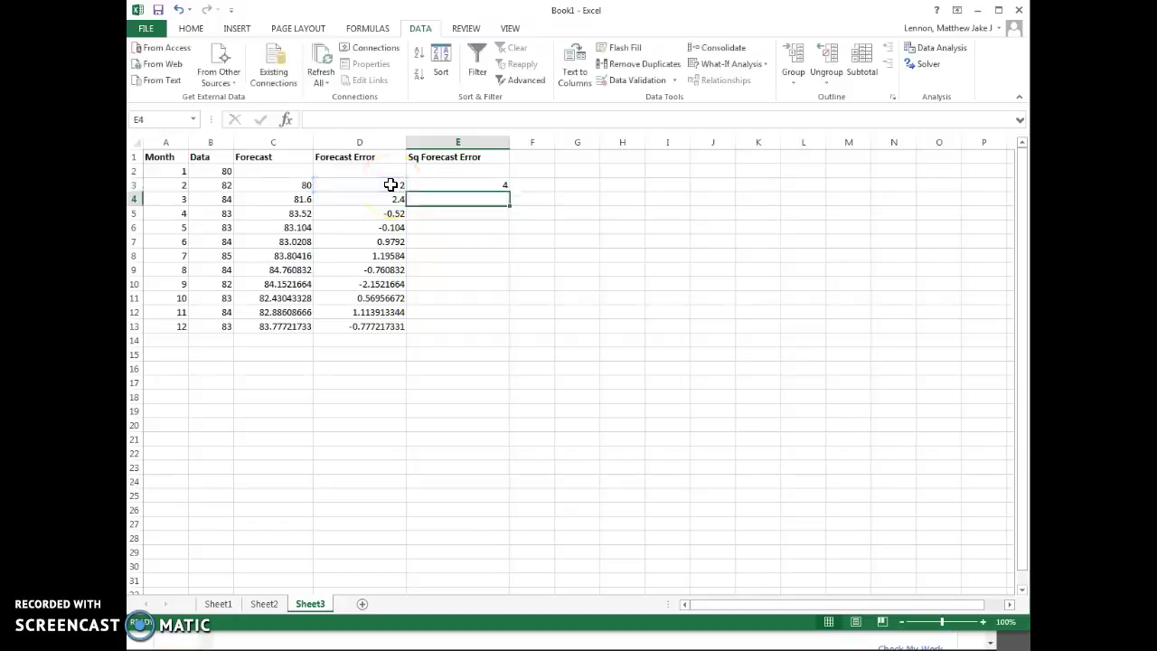
left_click(496, 186)
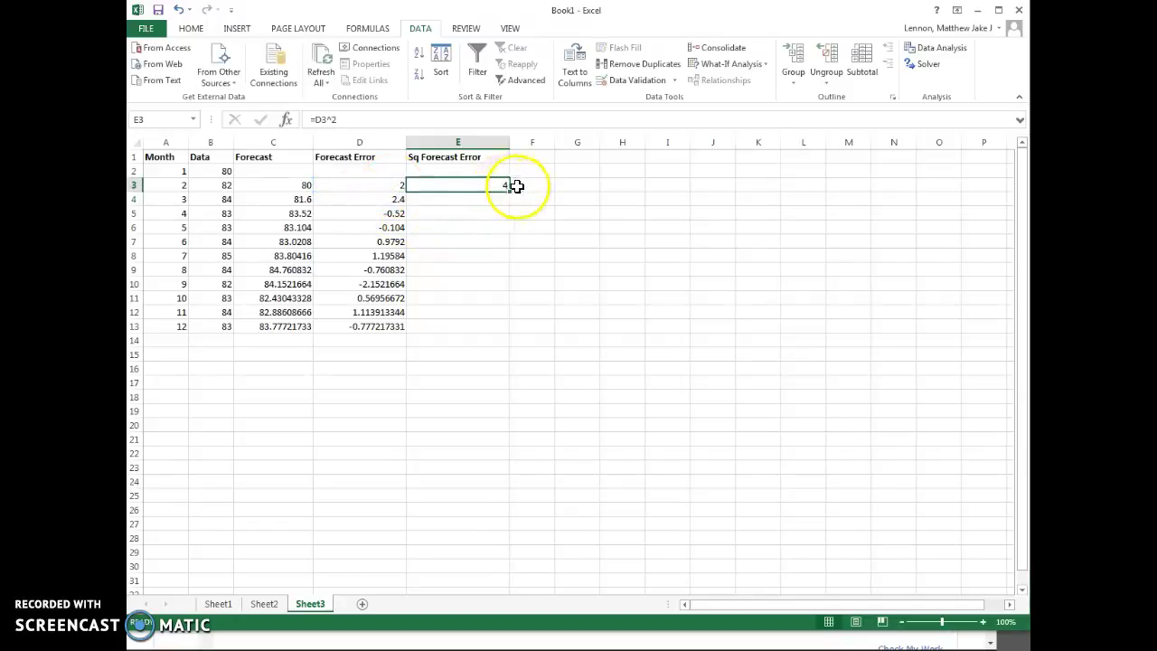
left_click_drag(510, 194, 501, 331)
- Put an MSE label in A16 with =AVERAGE(E3:E13) in B16, giving 1.800913
left_click(166, 369)
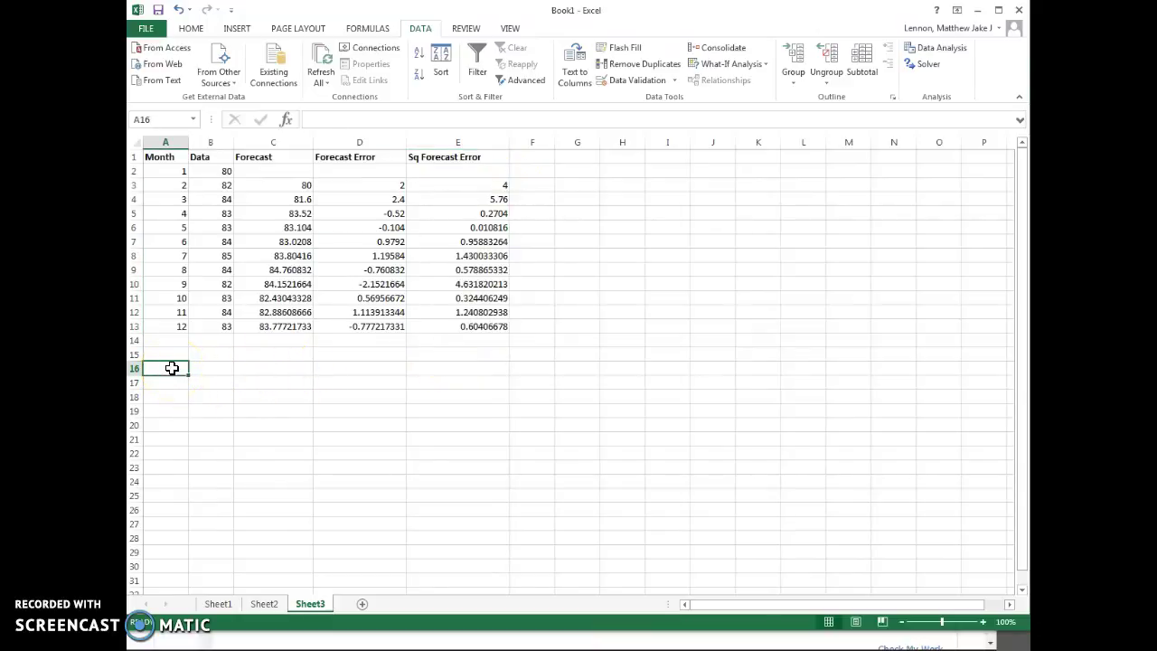
type("MSE")
key("Tab")
type("=")
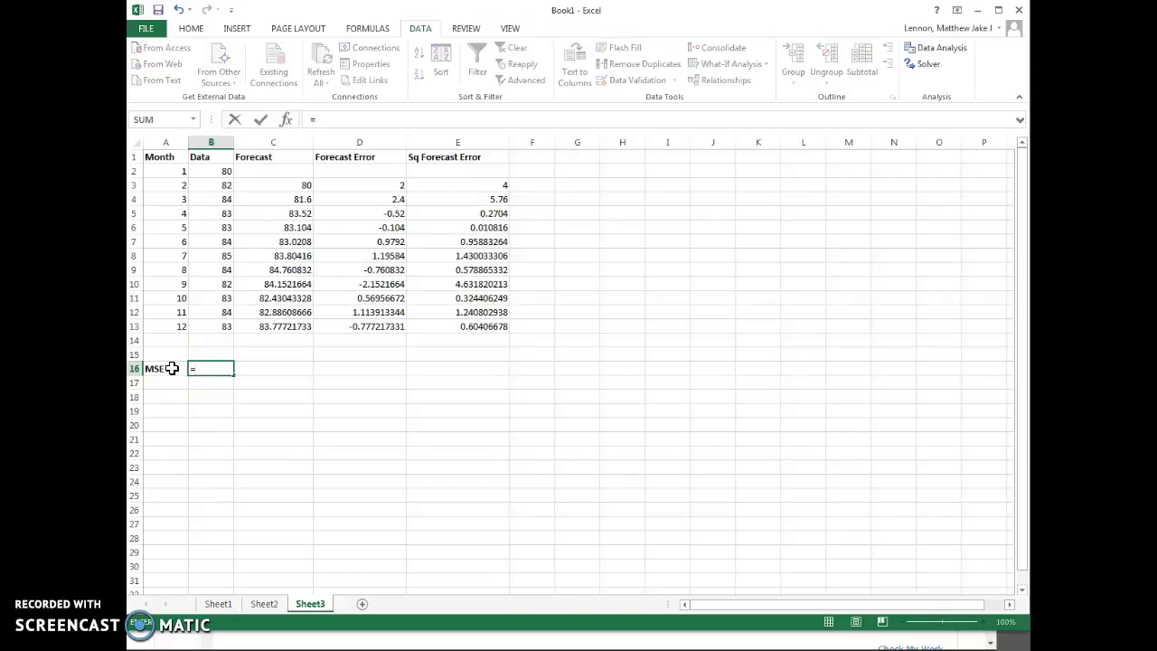
type("Avrag")
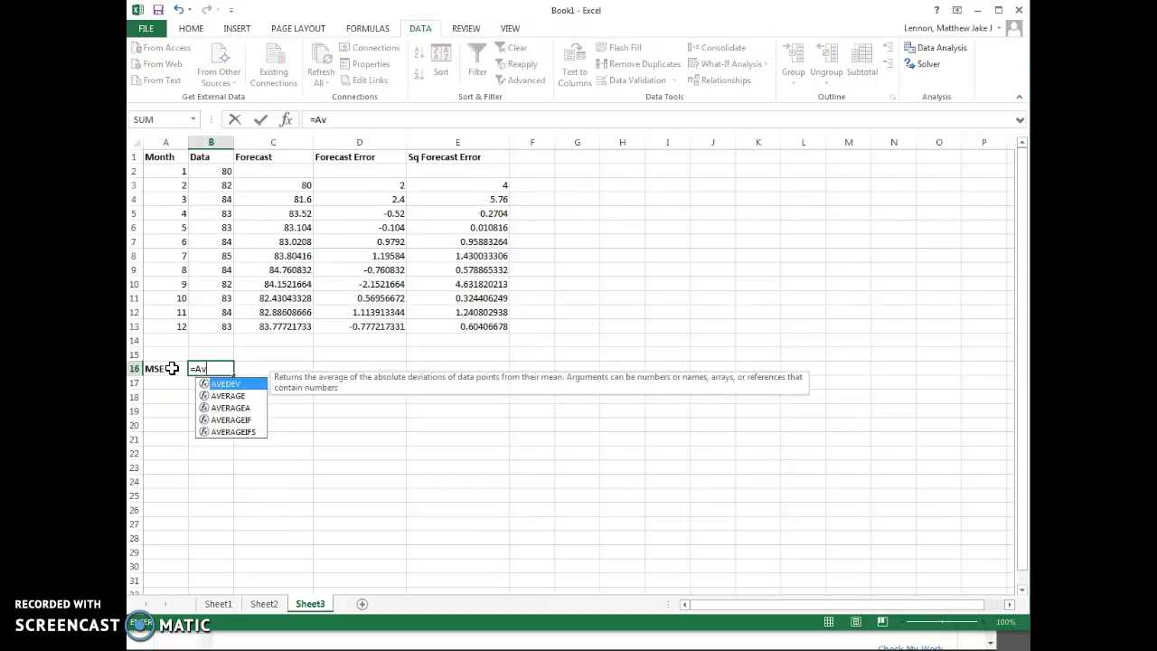
key("BackSpace")
key("BackSpace")
key("BackSpace")
type("er")
key("Tab")
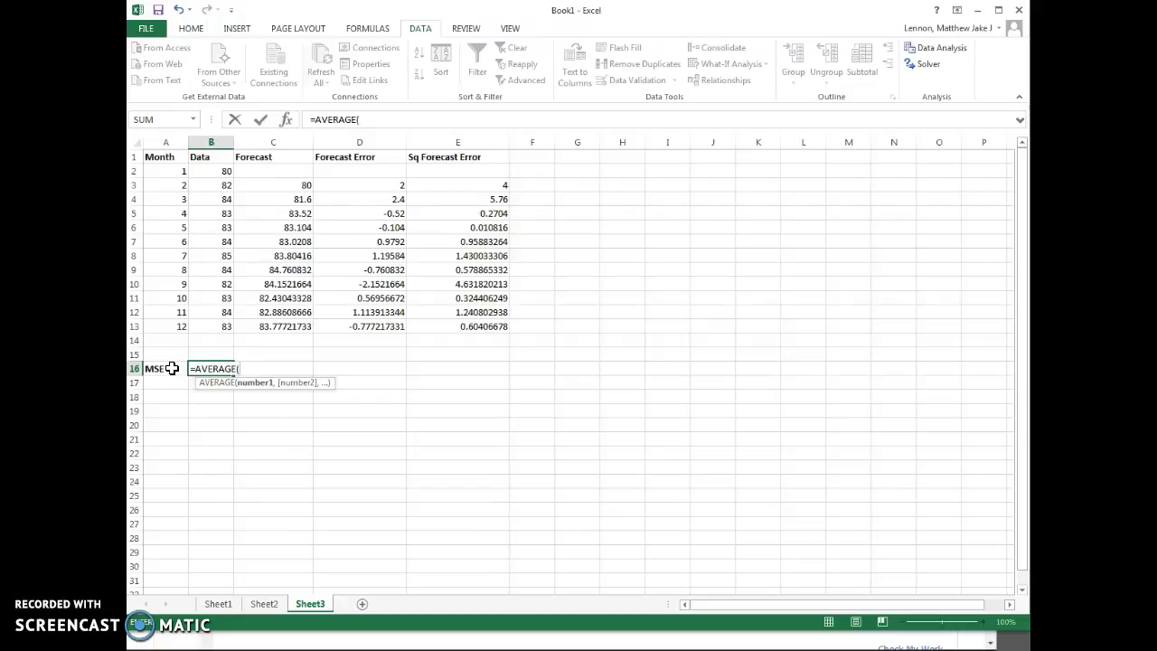
left_click_drag(499, 186, 460, 326)
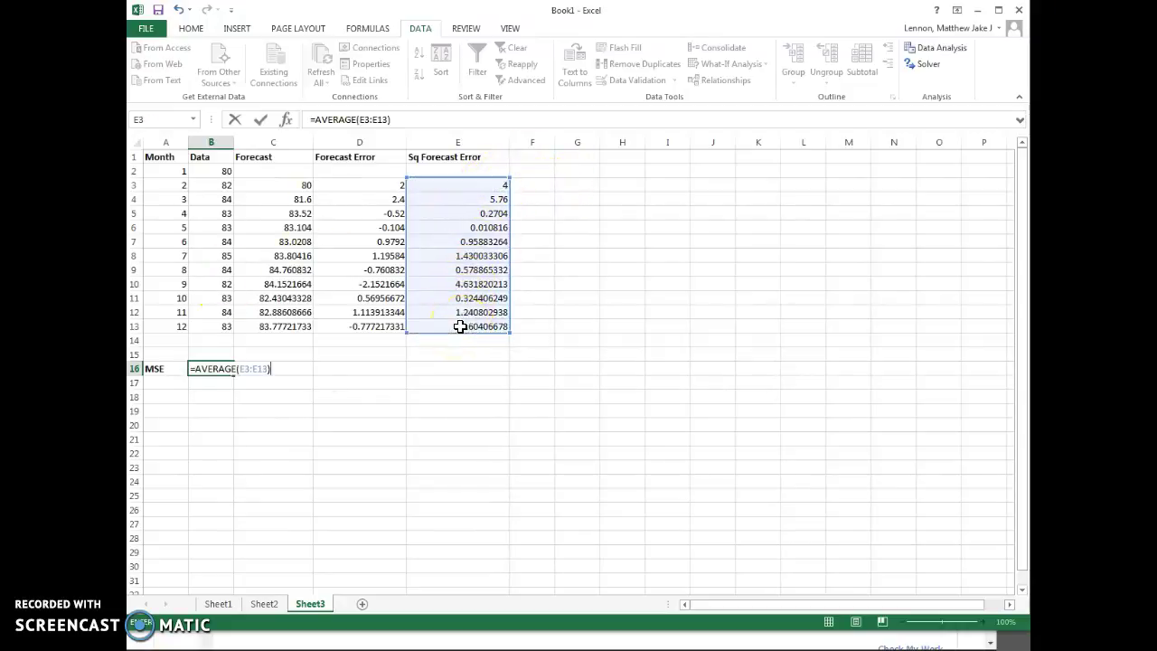
key("Return")
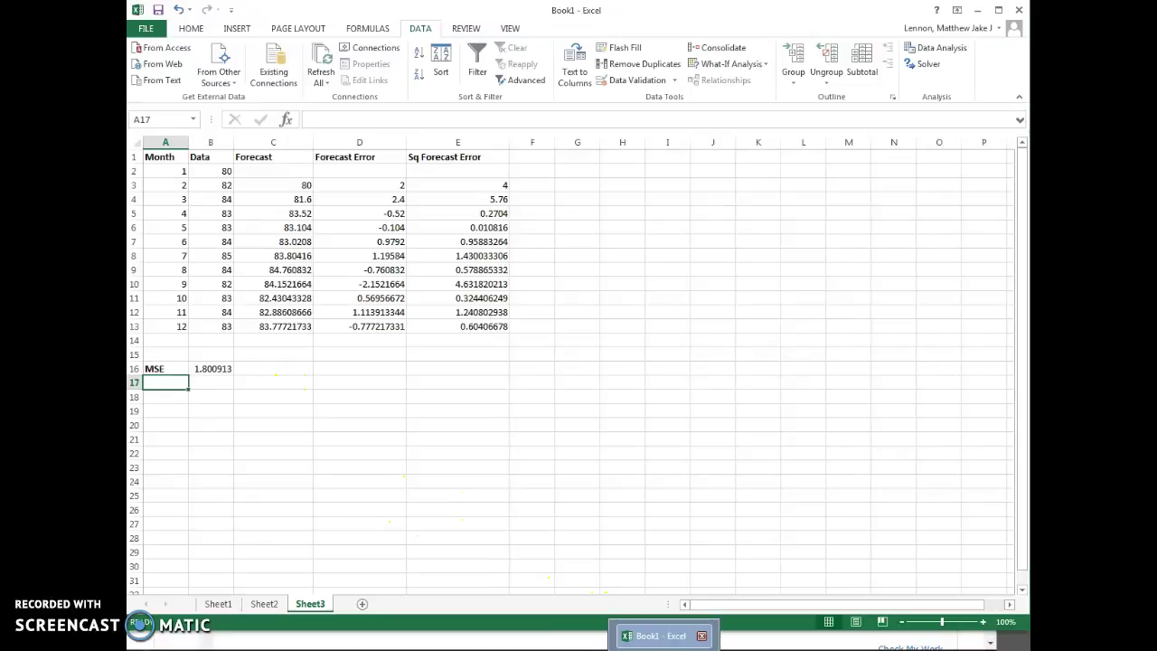
left_click(434, 624)
- Enter 1.801 as the exponential smoothing MSE and choose Moving Average as the better forecast
left_click(401, 512)
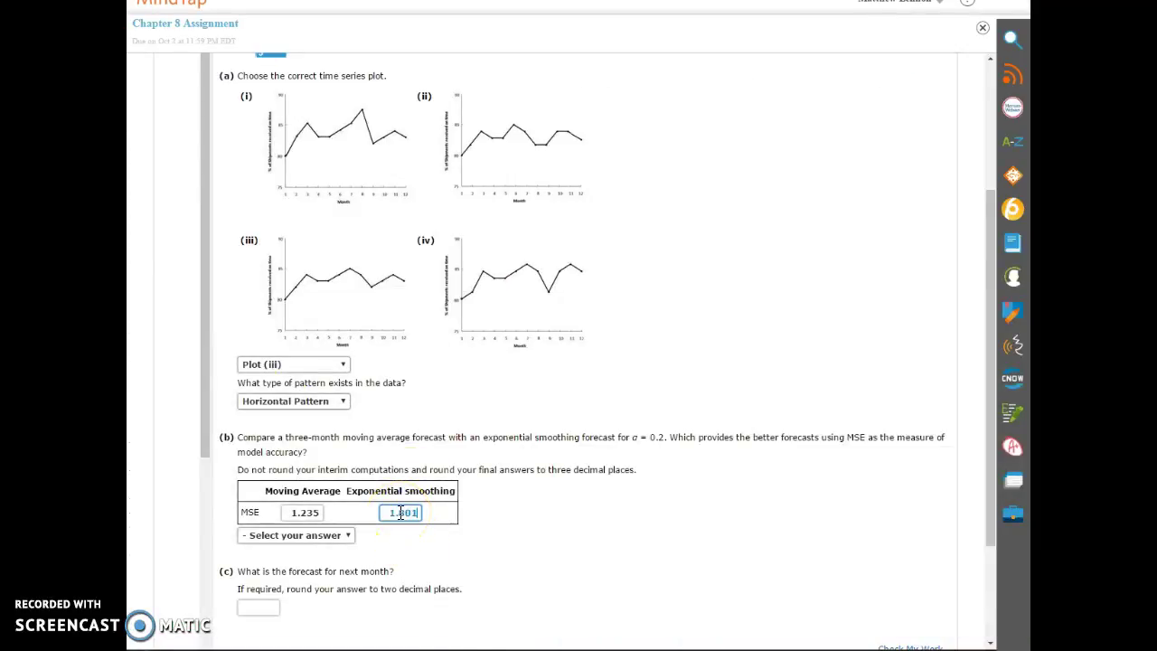
left_click(344, 540)
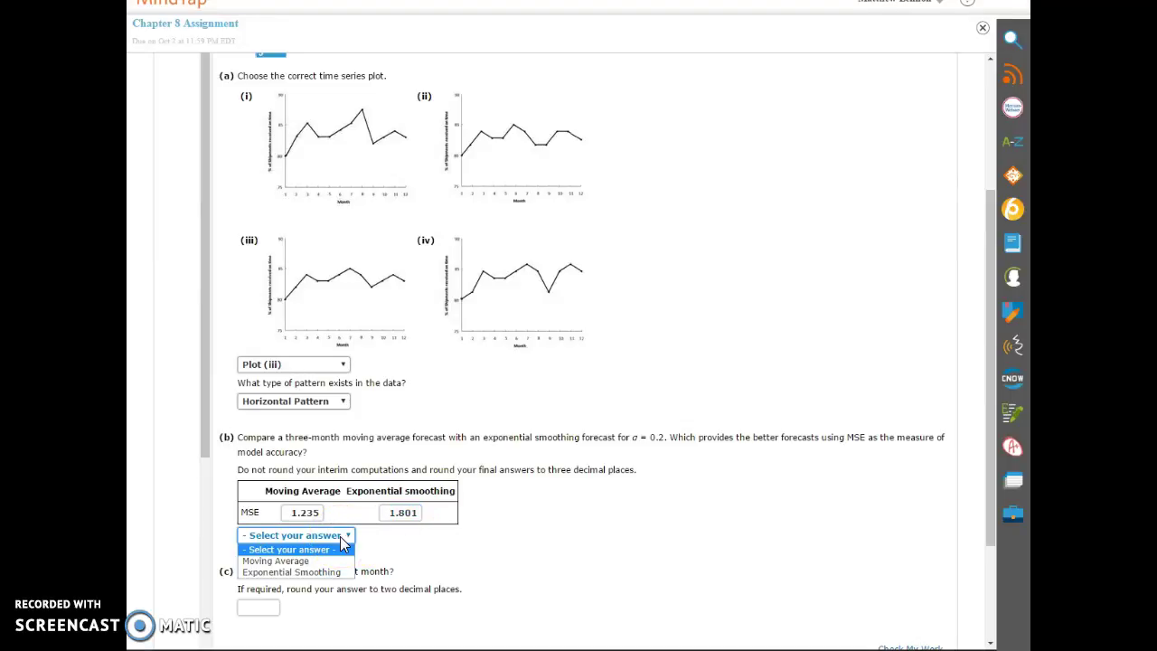
left_click(315, 561)
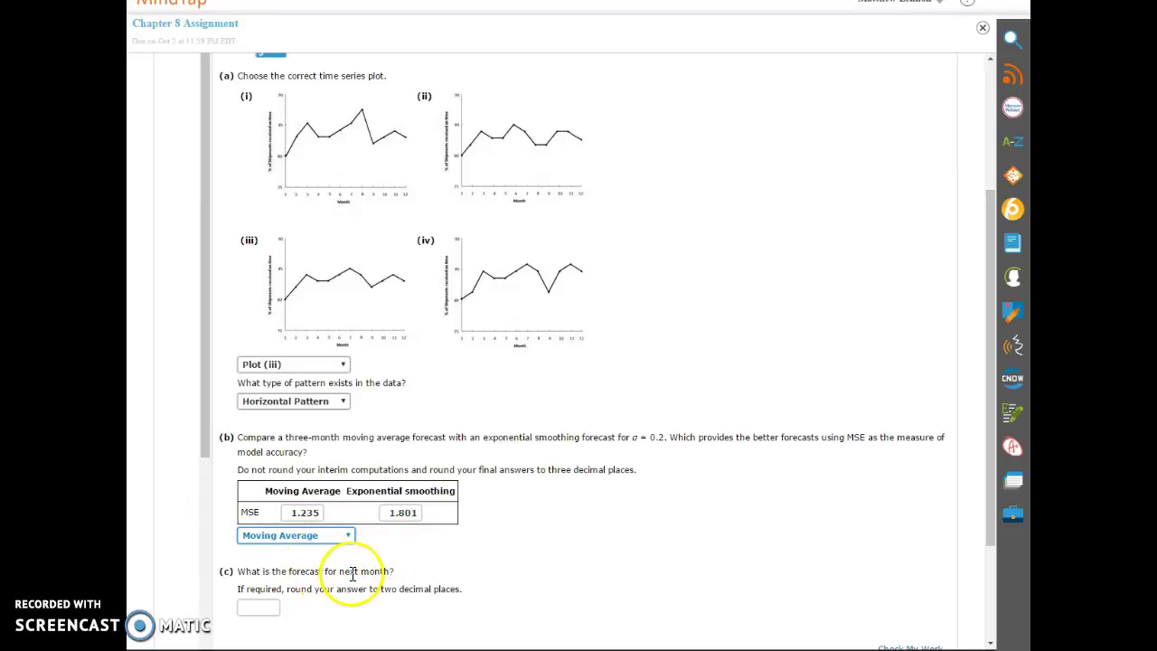
scroll(444, 589, "down", 1)
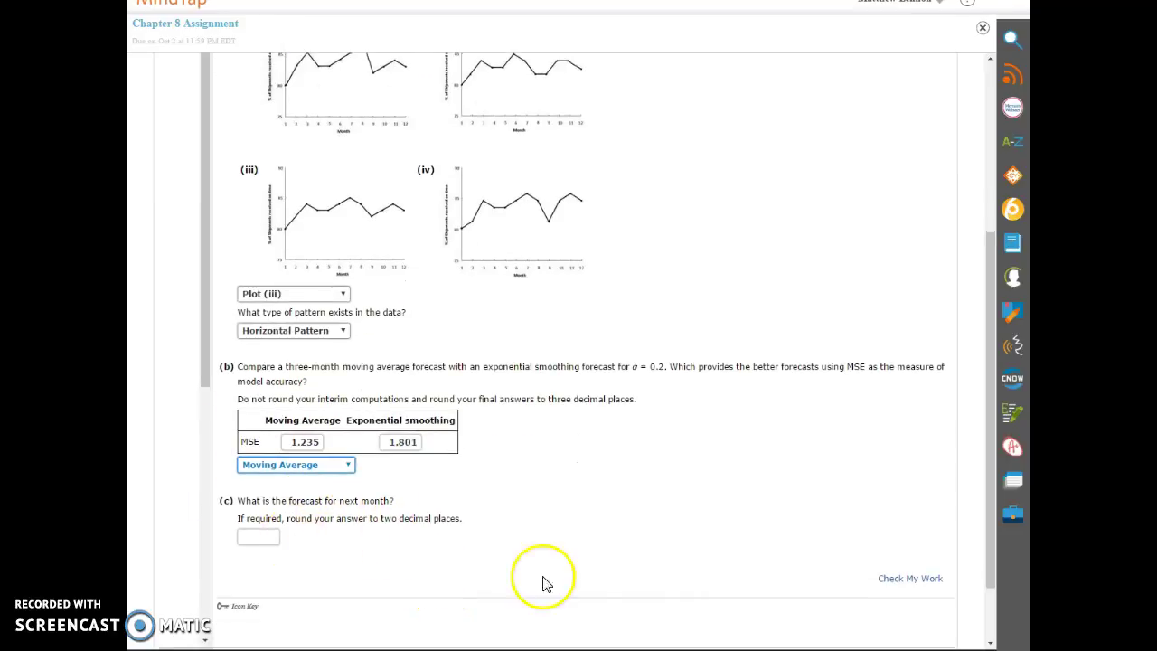
- Fill Sheet2's three-month moving average from C13 down to C14, forecasting 83.33333333 for next month
key("alt+Tab")
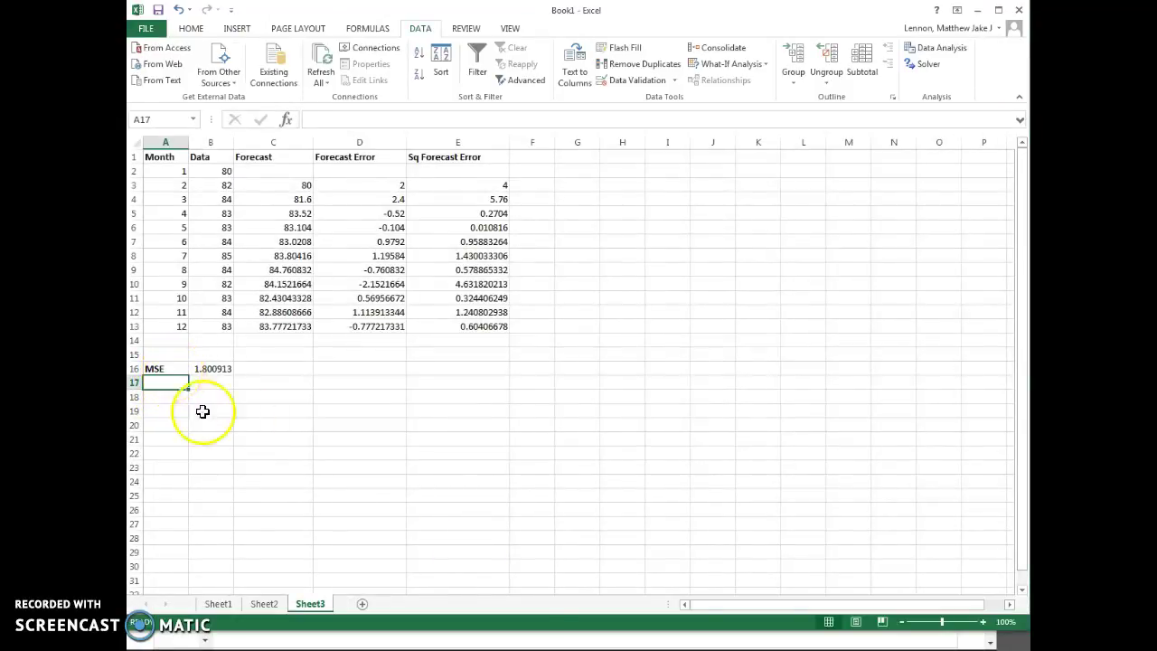
left_click(264, 603)
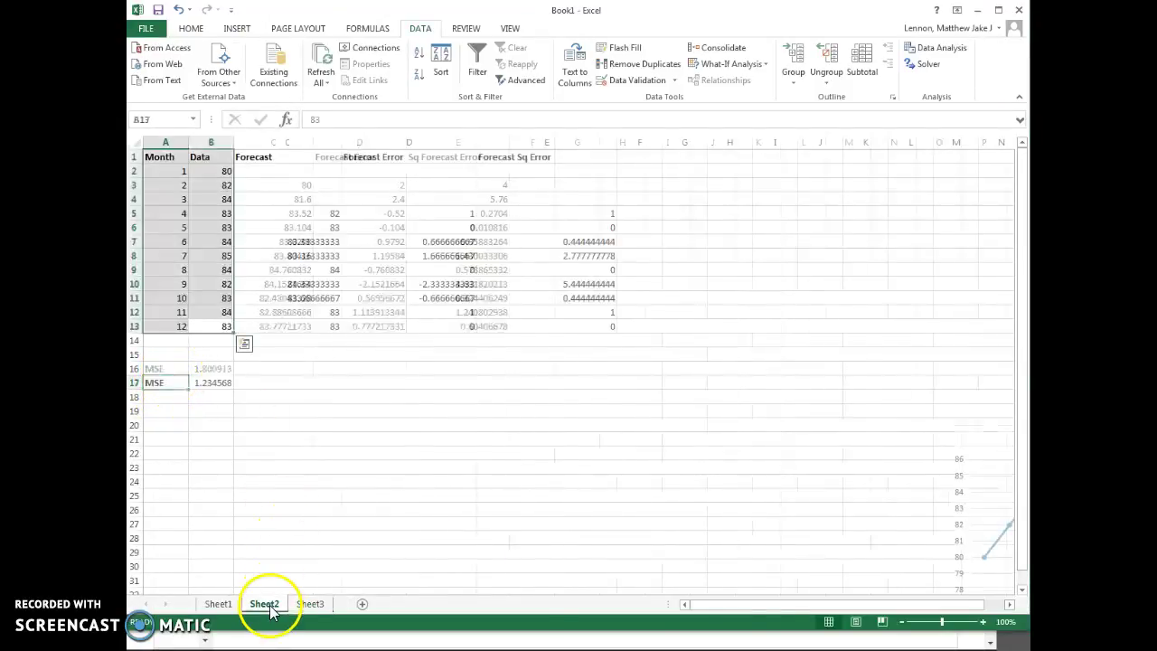
left_click(271, 339)
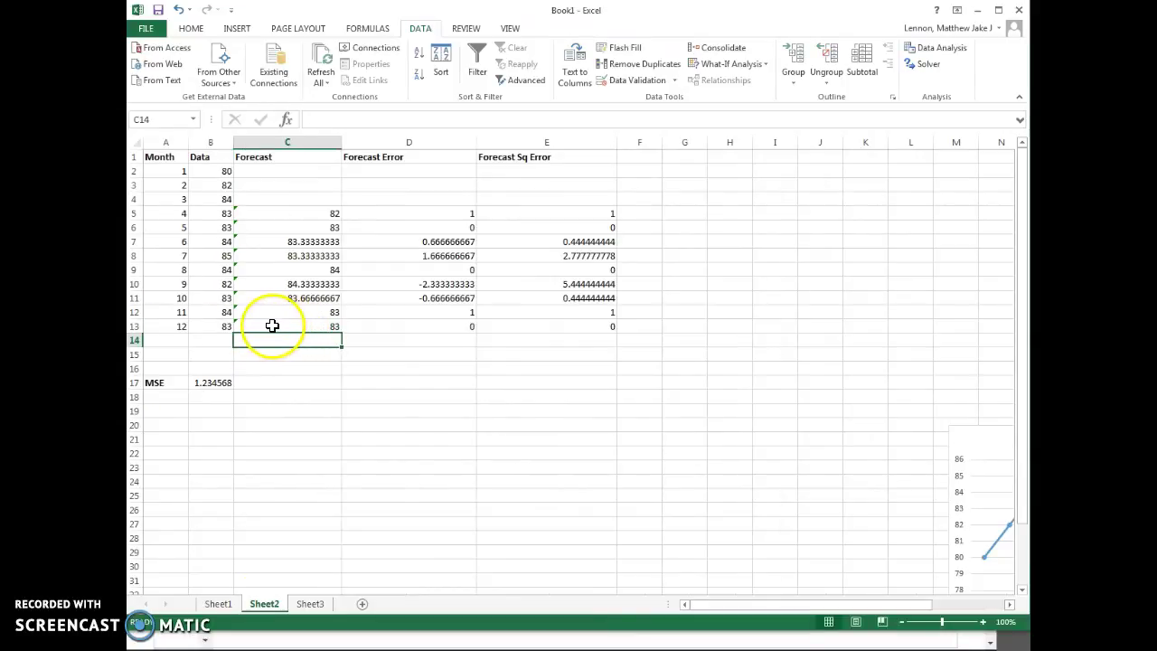
type("=")
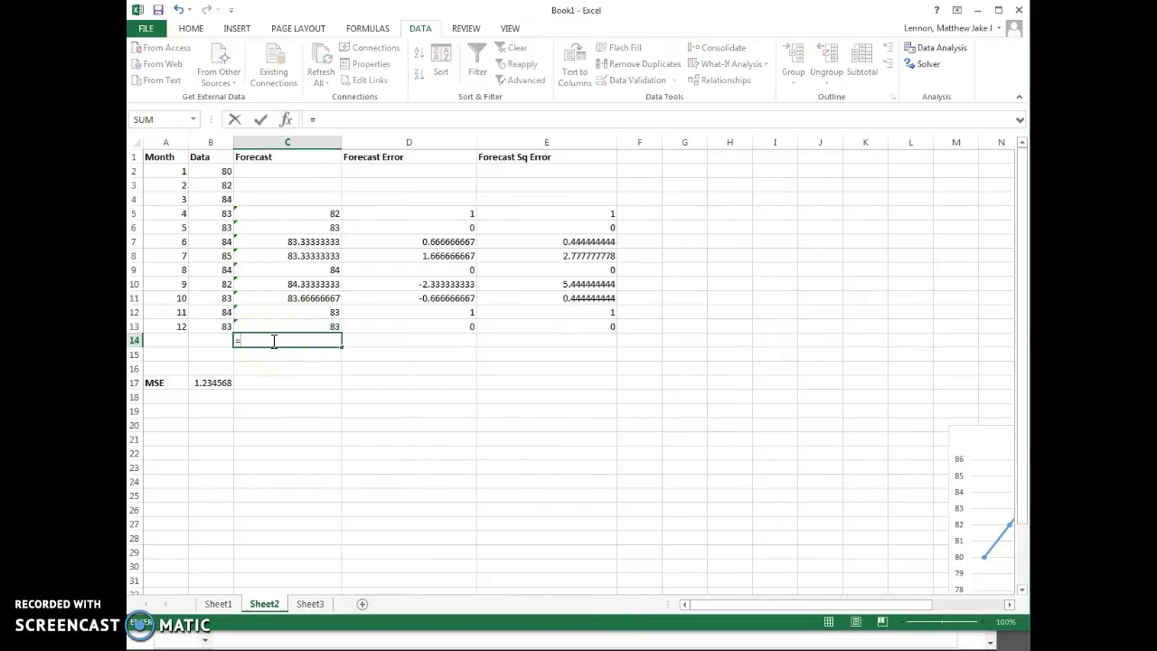
left_click(218, 302)
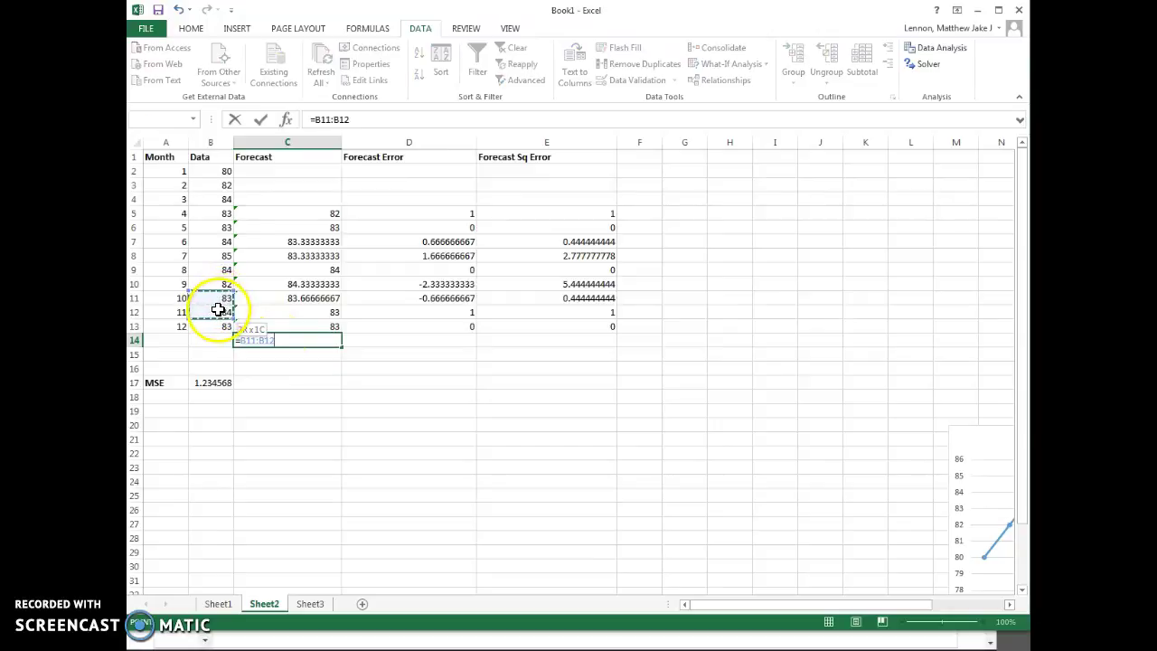
left_click_drag(219, 310, 219, 312)
key("BackSpace")
key("BackSpace")
key("BackSpace")
key("BackSpace")
key("BackSpace")
key("BackSpace")
key("BackSpace")
key("Escape")
left_click(291, 326)
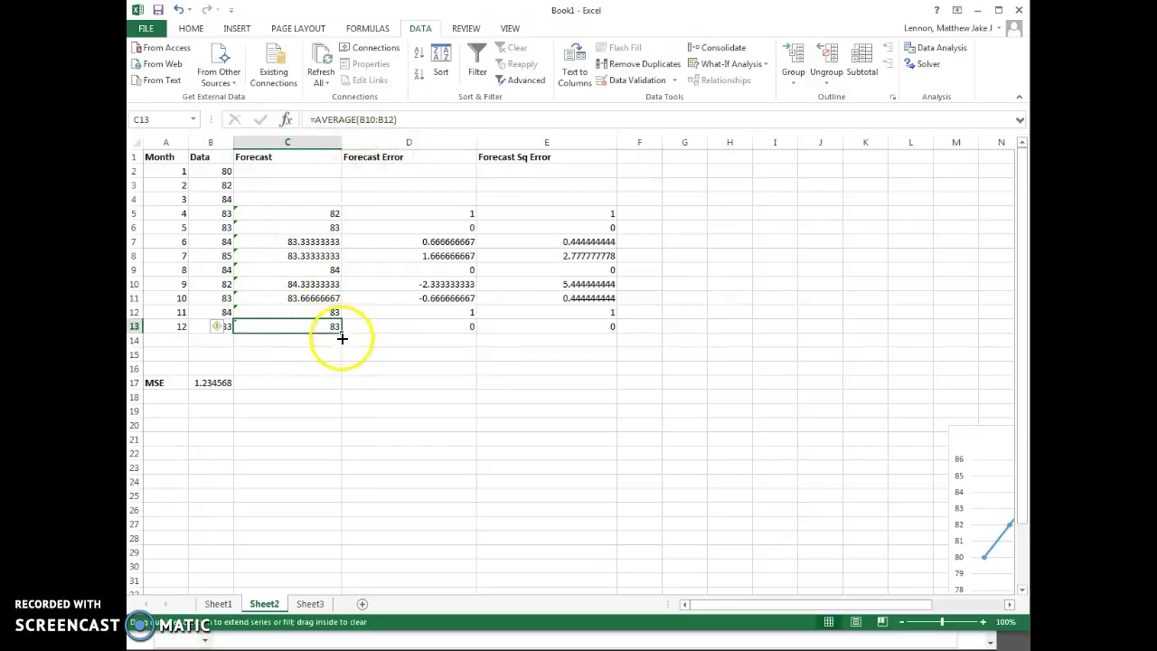
left_click_drag(342, 337, 334, 346)
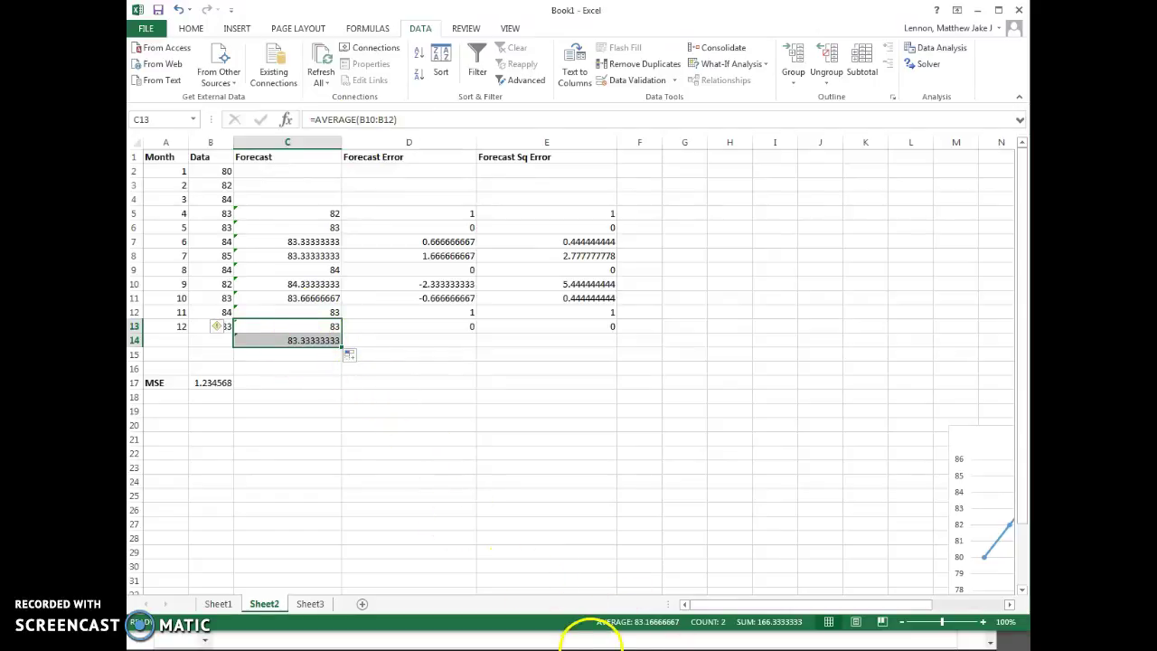
key("alt+Tab")
- Answer part (c) with 83.33 and grade the work; only the 1.801 MSE is marked wrong
left_click(247, 536)
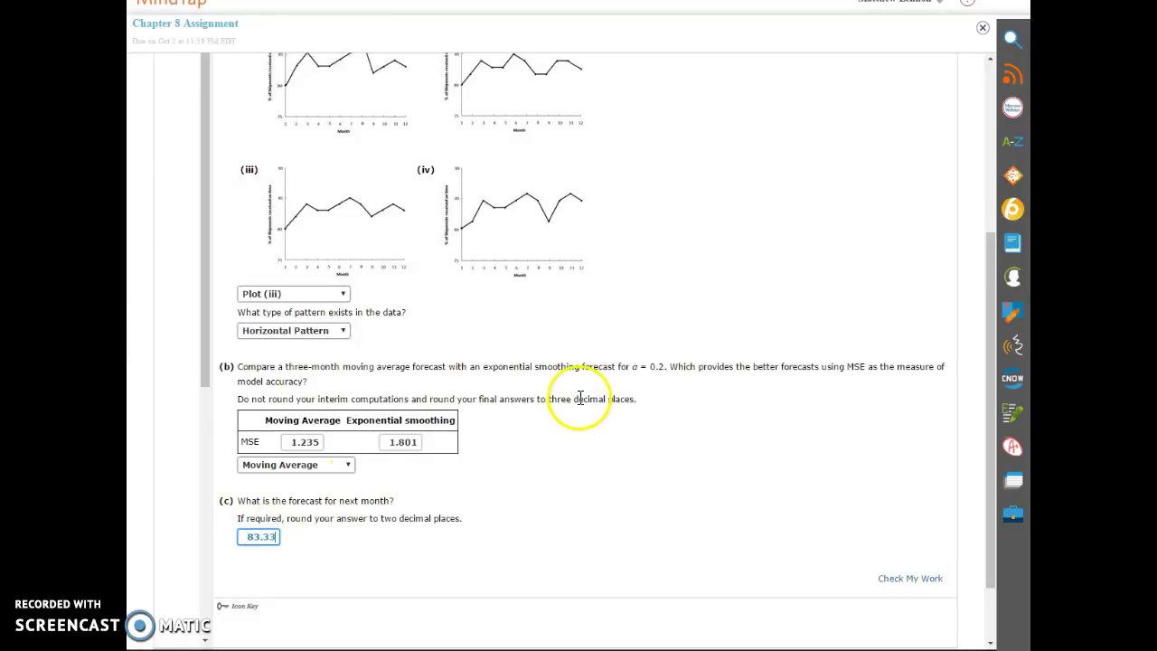
left_click(900, 581)
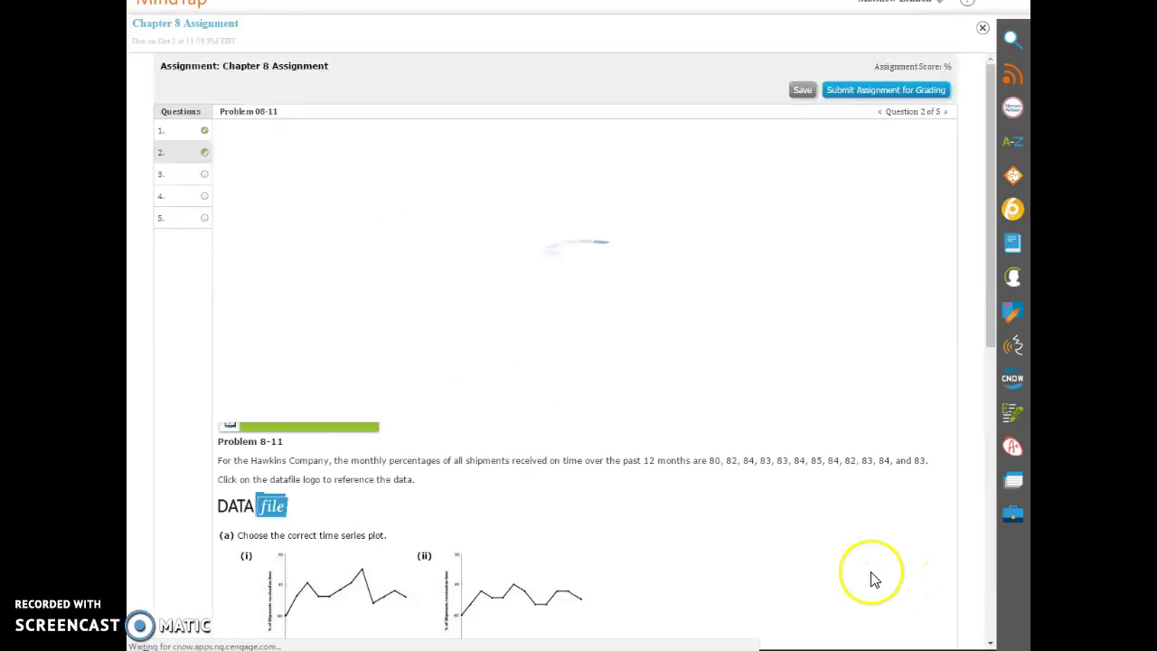
scroll(535, 353, "down", 3)
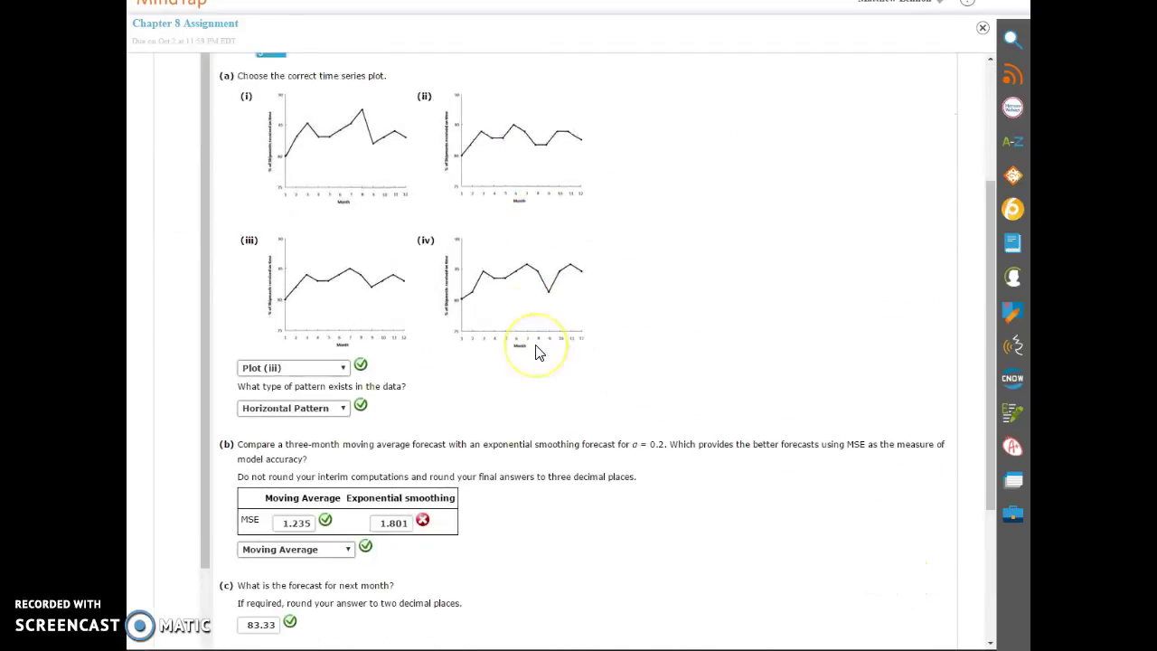
scroll(536, 352, "down", 1)
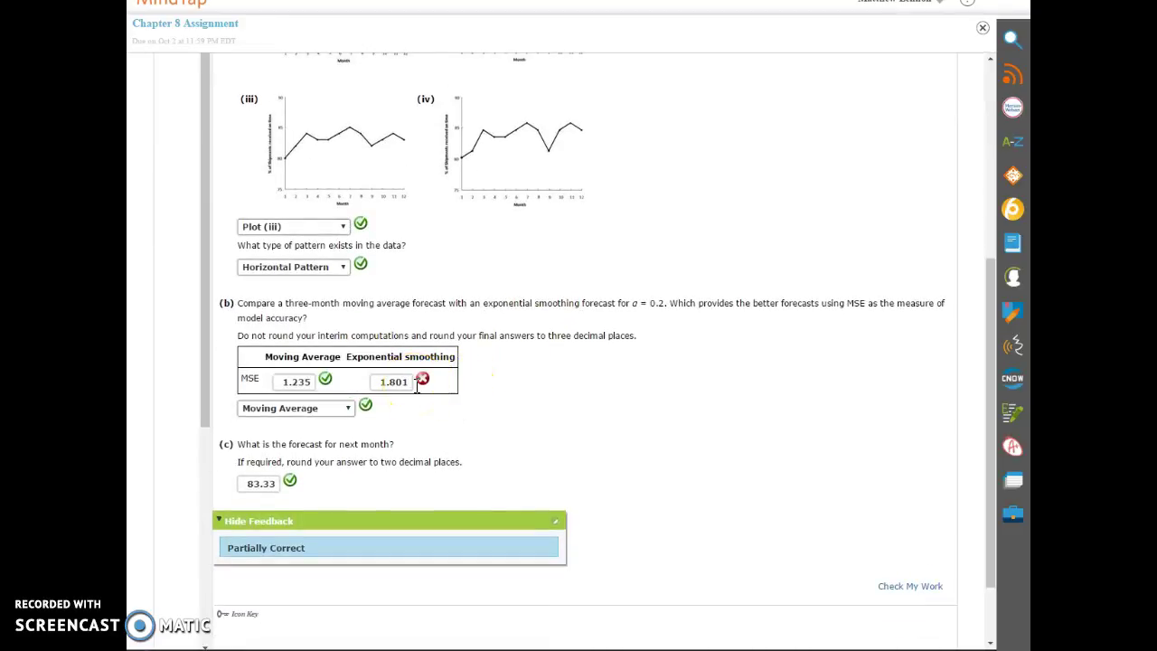
left_click(637, 643)
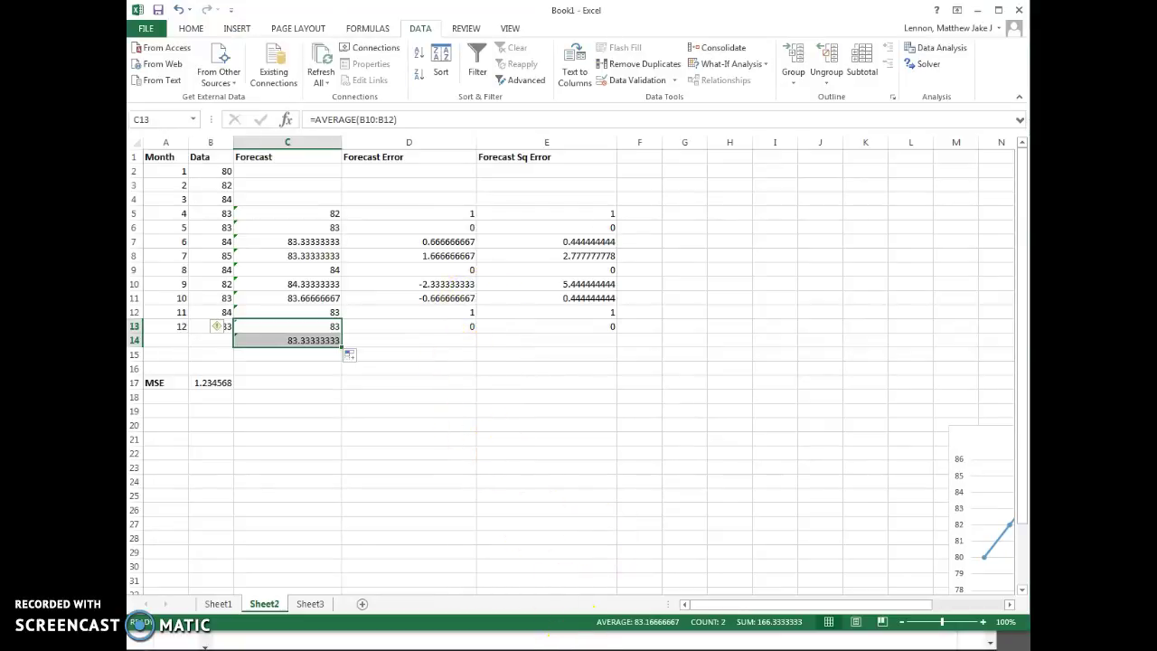
- On Sheet3, rerun exponential smoothing on B1:B13 with damping 0.2, overwriting the forecasts from C1
mouse_move(379, 650)
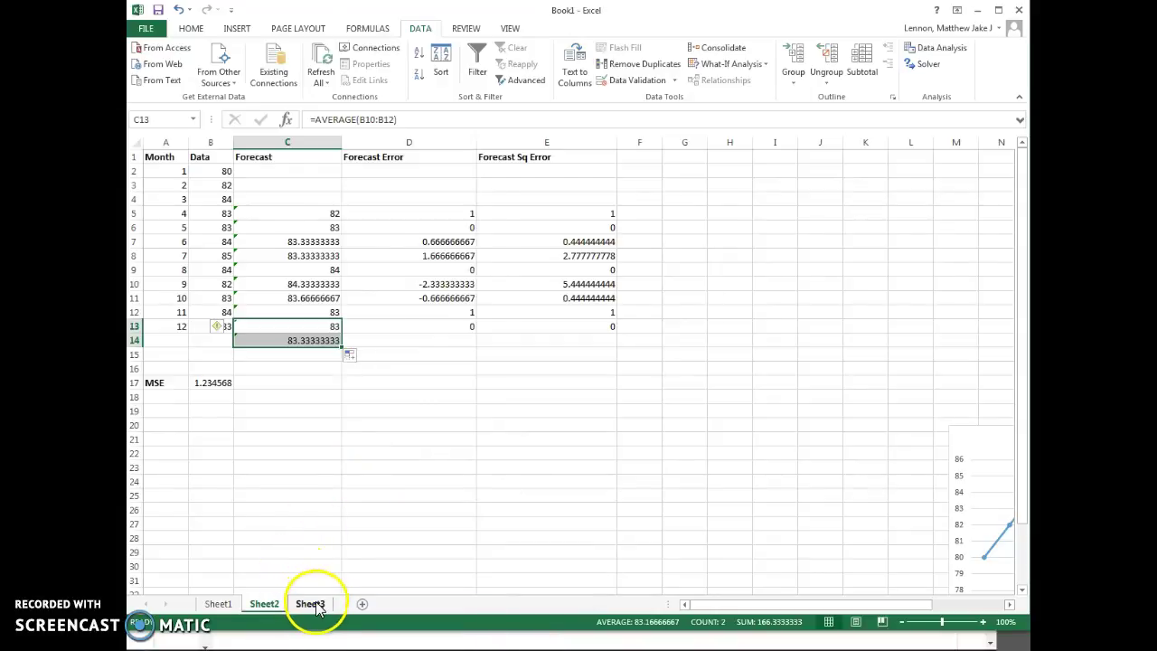
left_click(308, 603)
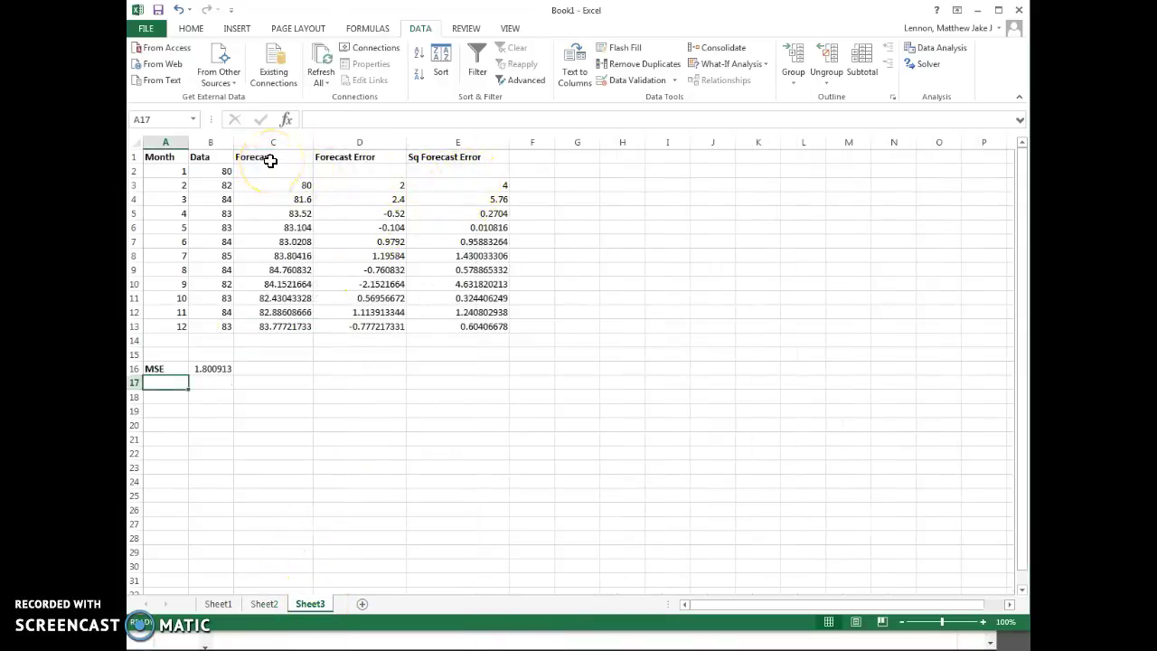
left_click(949, 48)
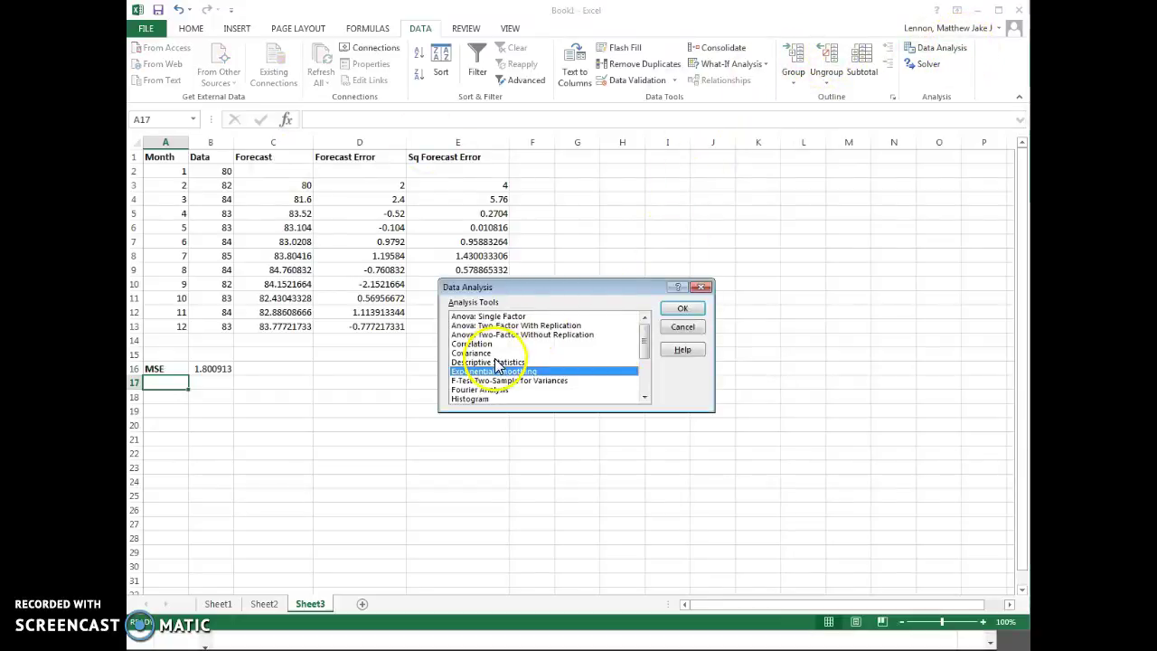
left_click(681, 309)
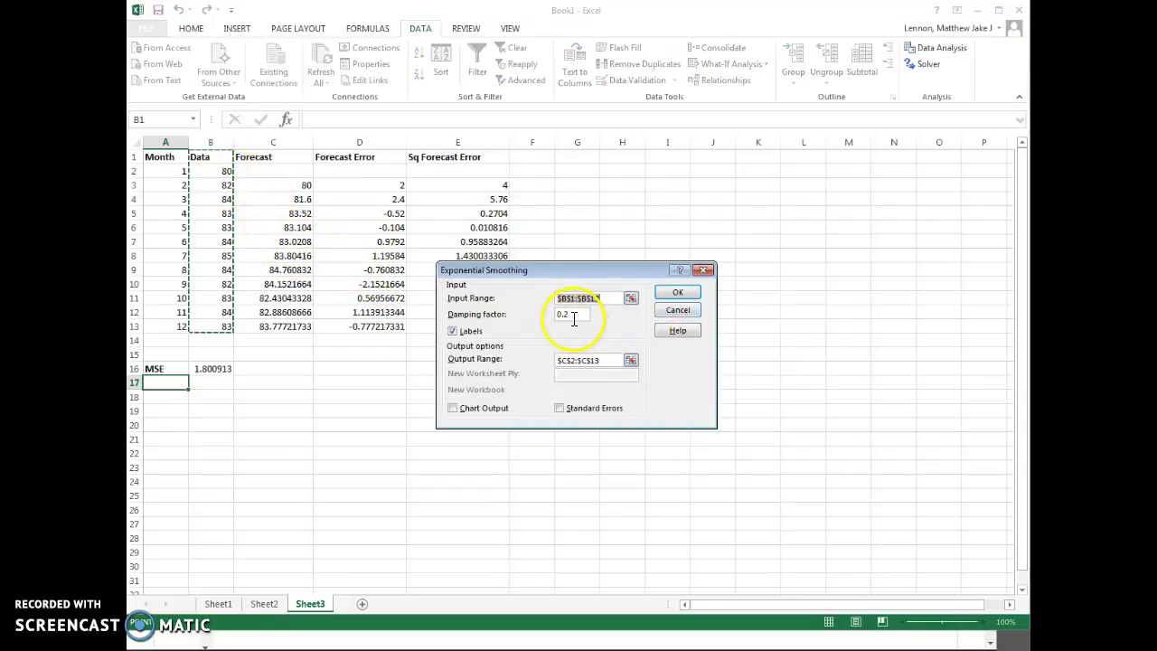
left_click(589, 362)
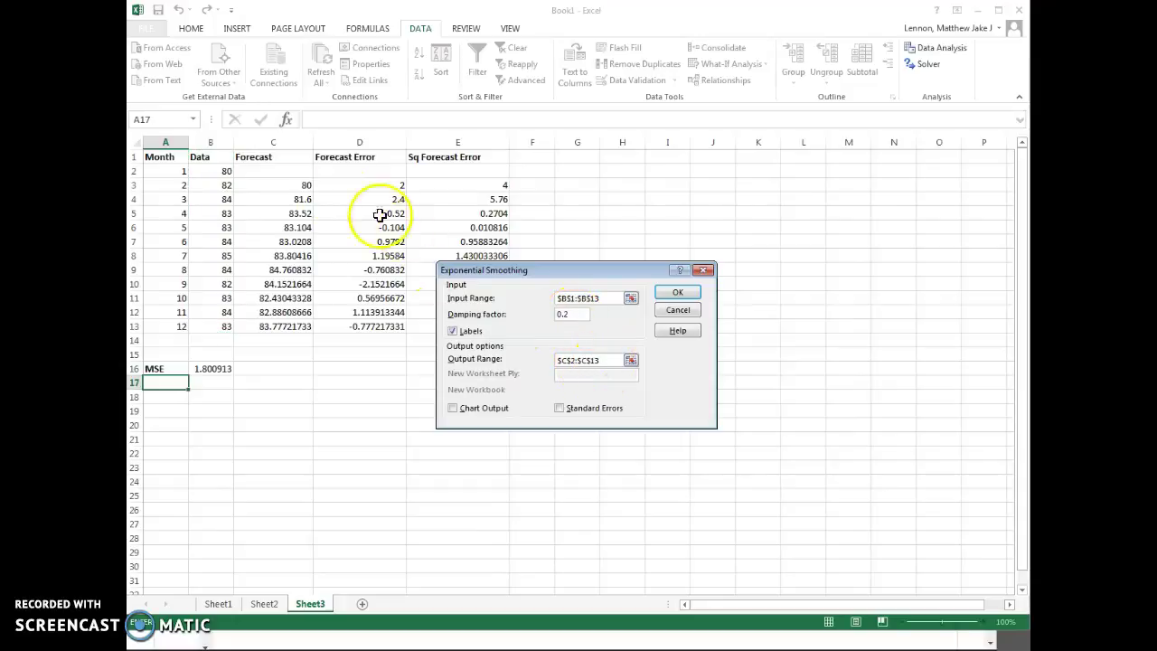
left_click_drag(292, 160, 286, 327)
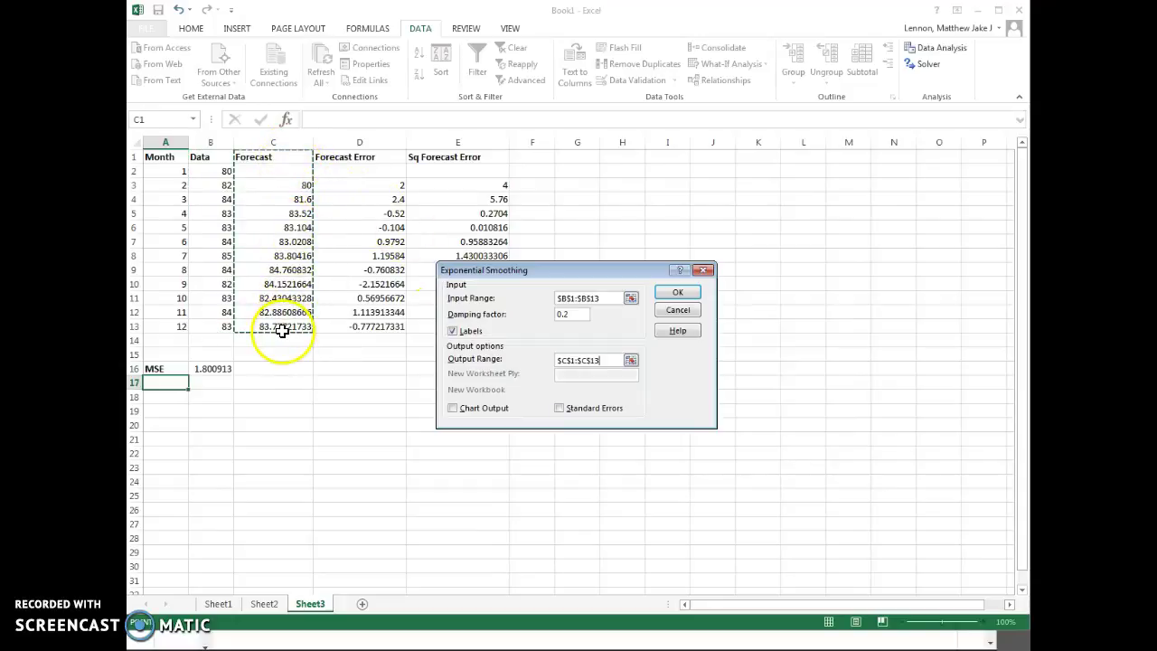
left_click(678, 292)
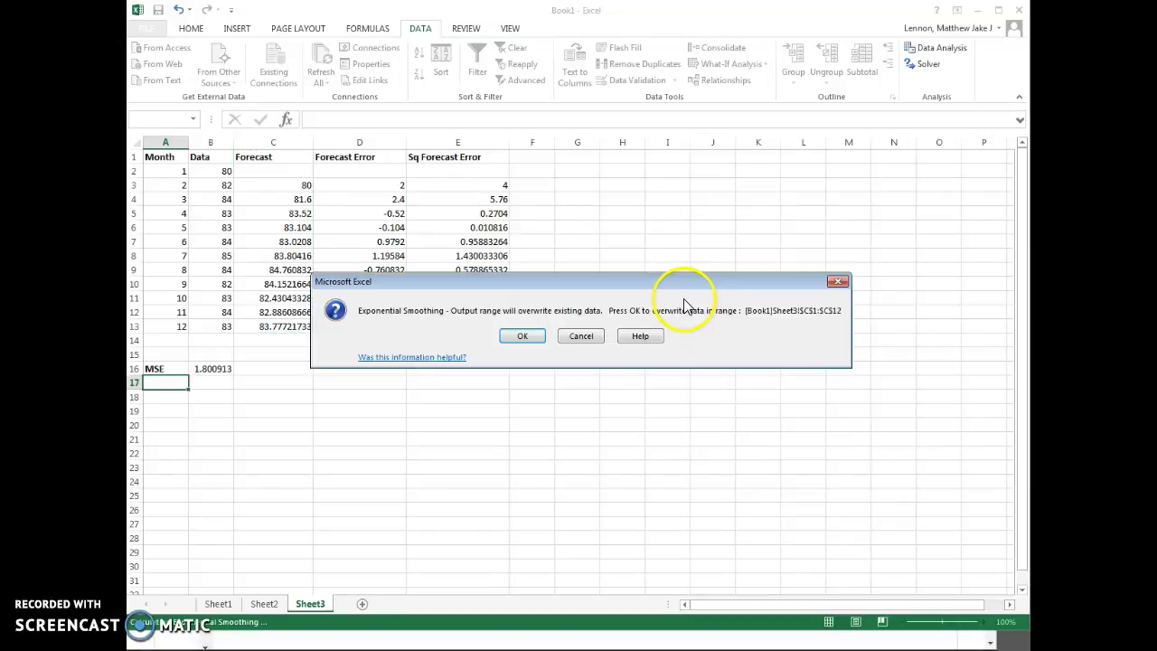
left_click(530, 334)
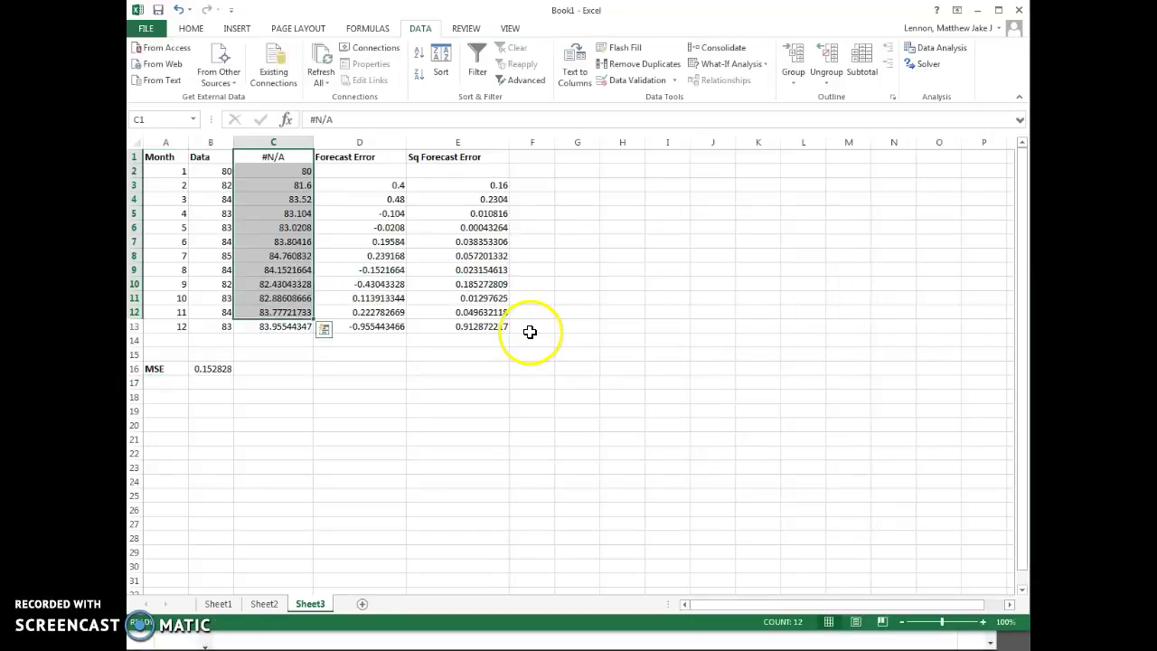
- Inspect the month 11 and 12 forecast formulas, the column D error formulas, and the B16 MSE formula
left_click(296, 329)
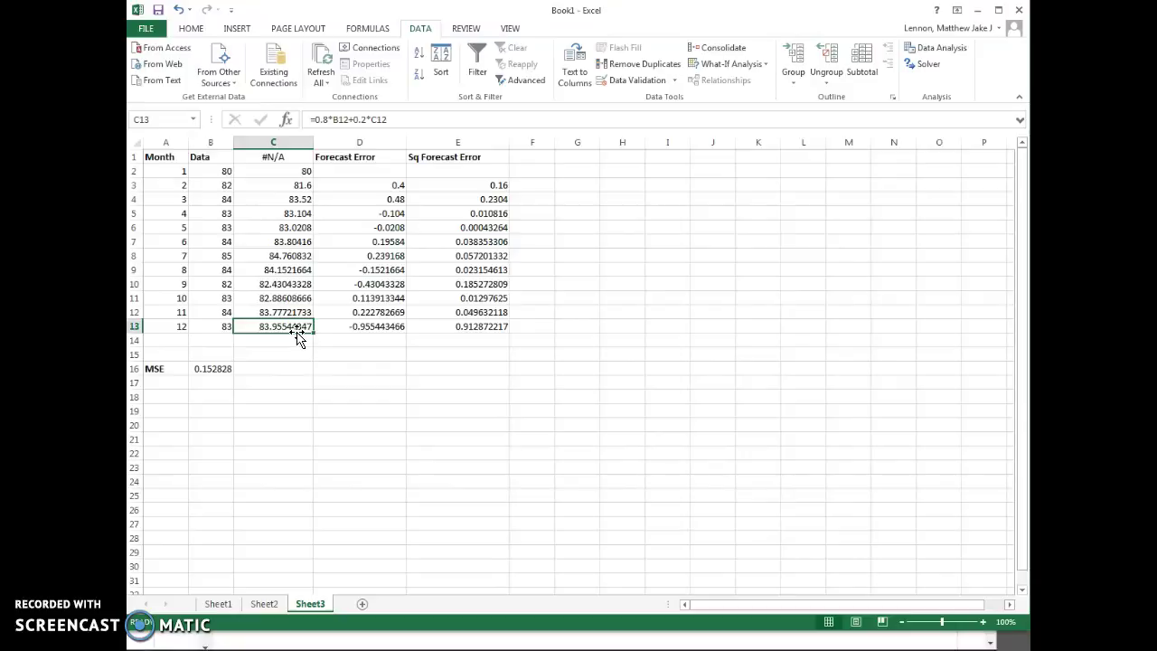
left_click(226, 369)
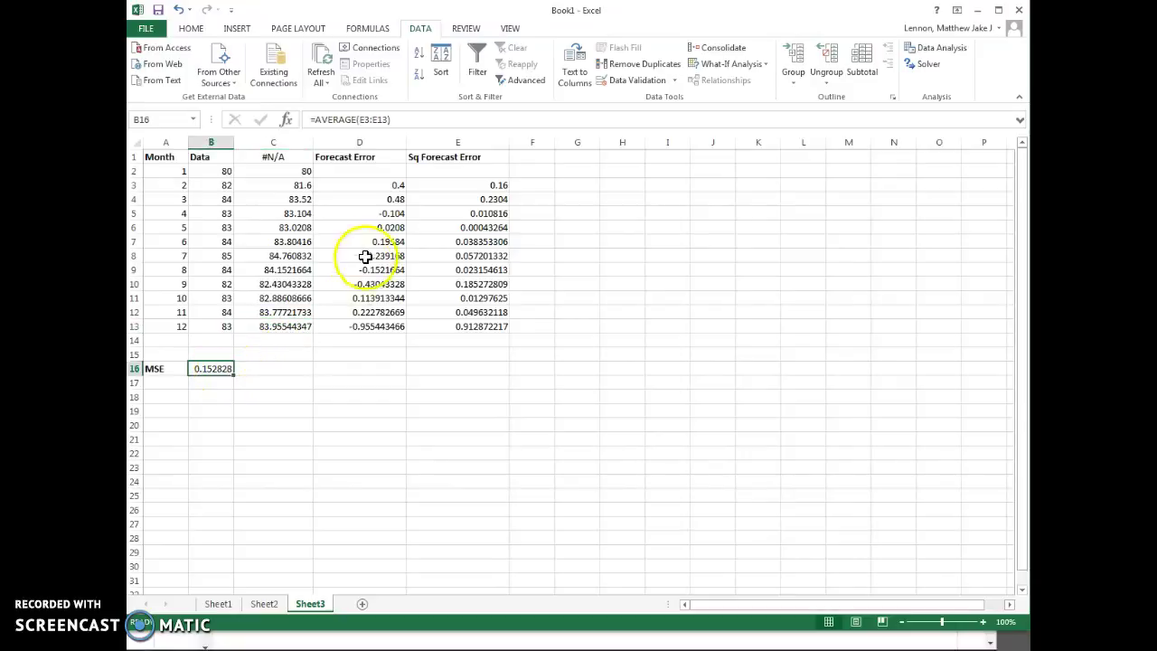
left_click(382, 200)
left_click(387, 228)
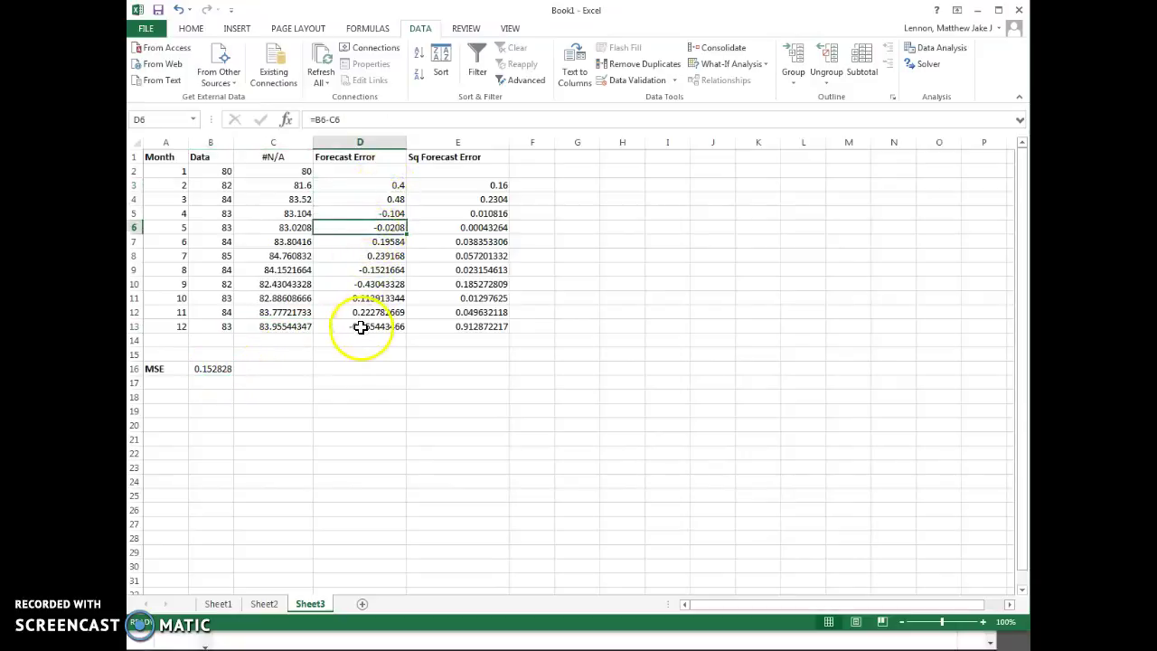
left_click(361, 327)
left_click(304, 326)
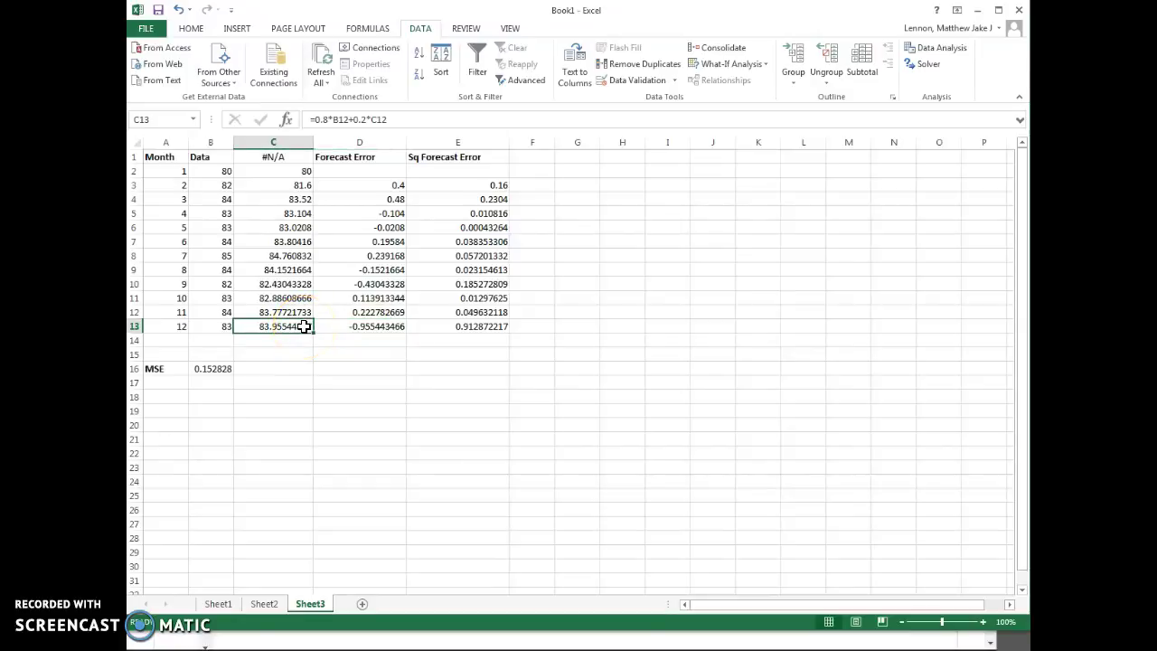
left_click(415, 328)
left_click(300, 312)
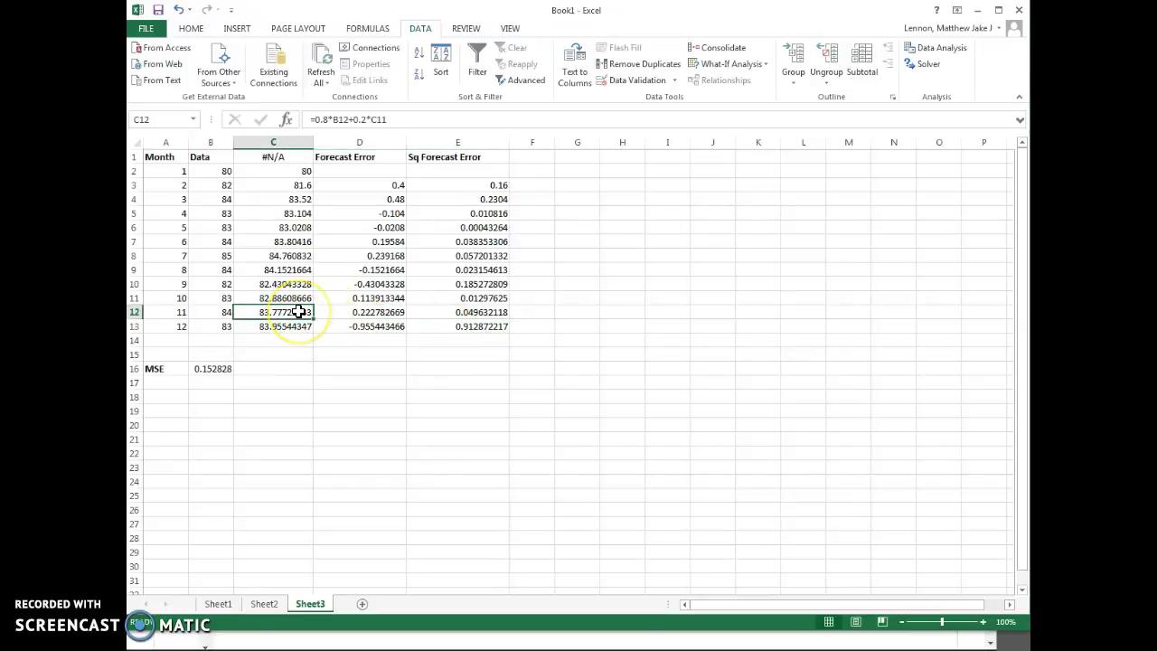
left_click(209, 369)
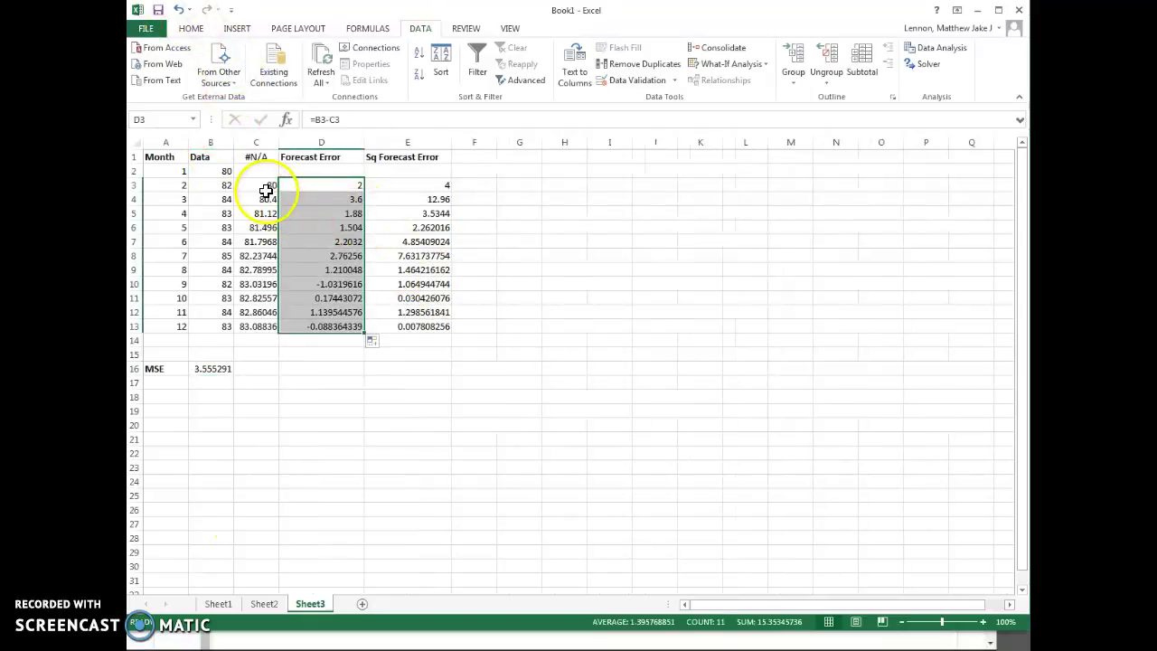
- Check the first forecast in C3 and reopen Exponential Smoothing with damping 0.8 and output C1
left_click(267, 189)
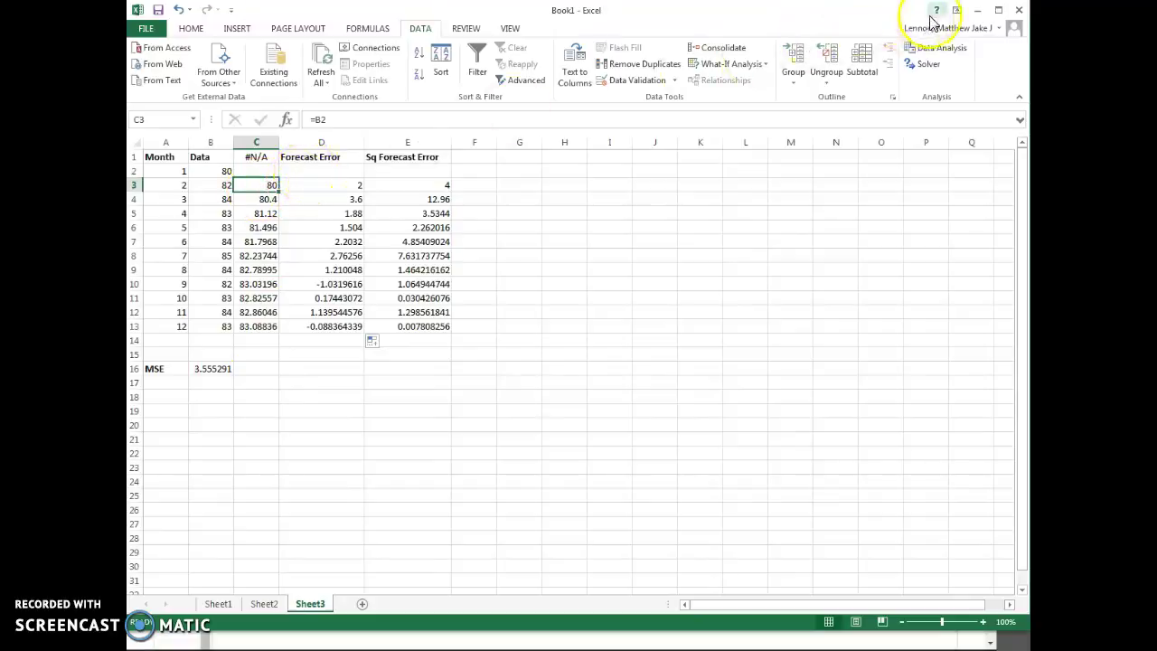
left_click(938, 47)
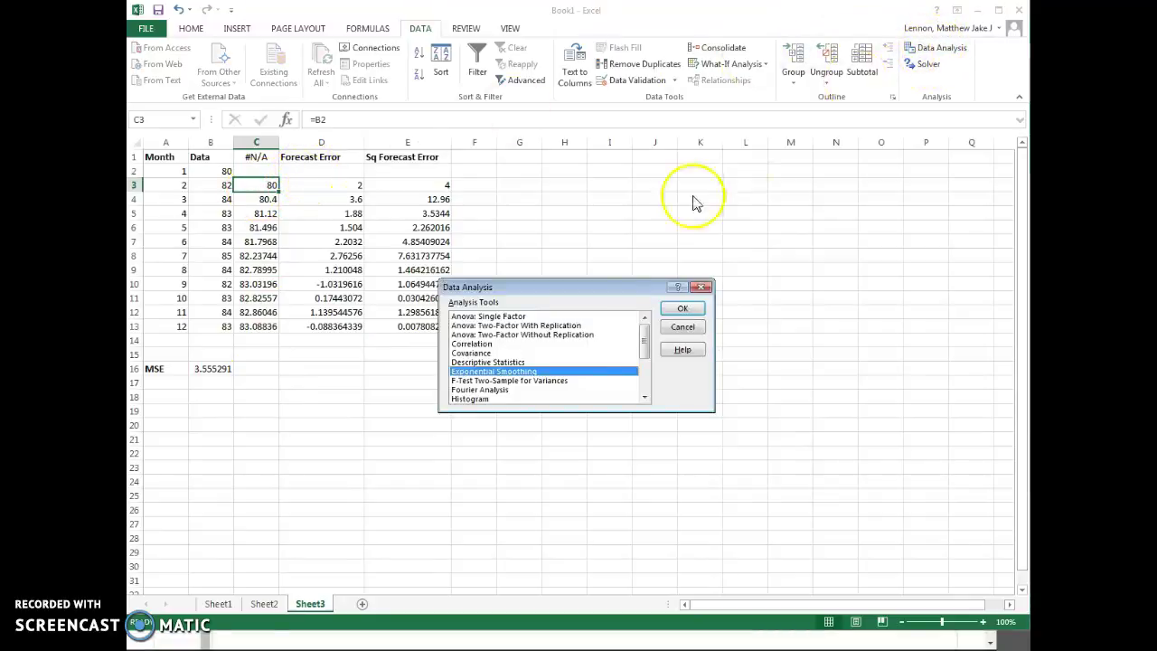
left_click(693, 312)
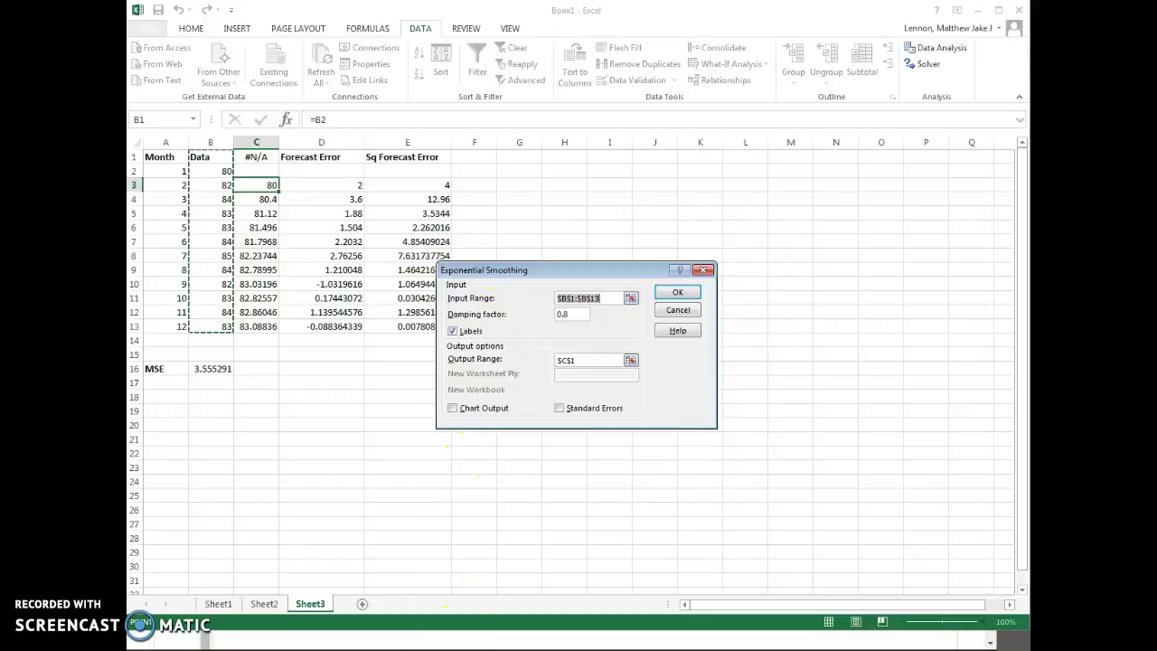
- Check in MindTap that the MSEs 1.235 and 3.555 and the 83.33 forecast are marked correct
key("alt+Tab")
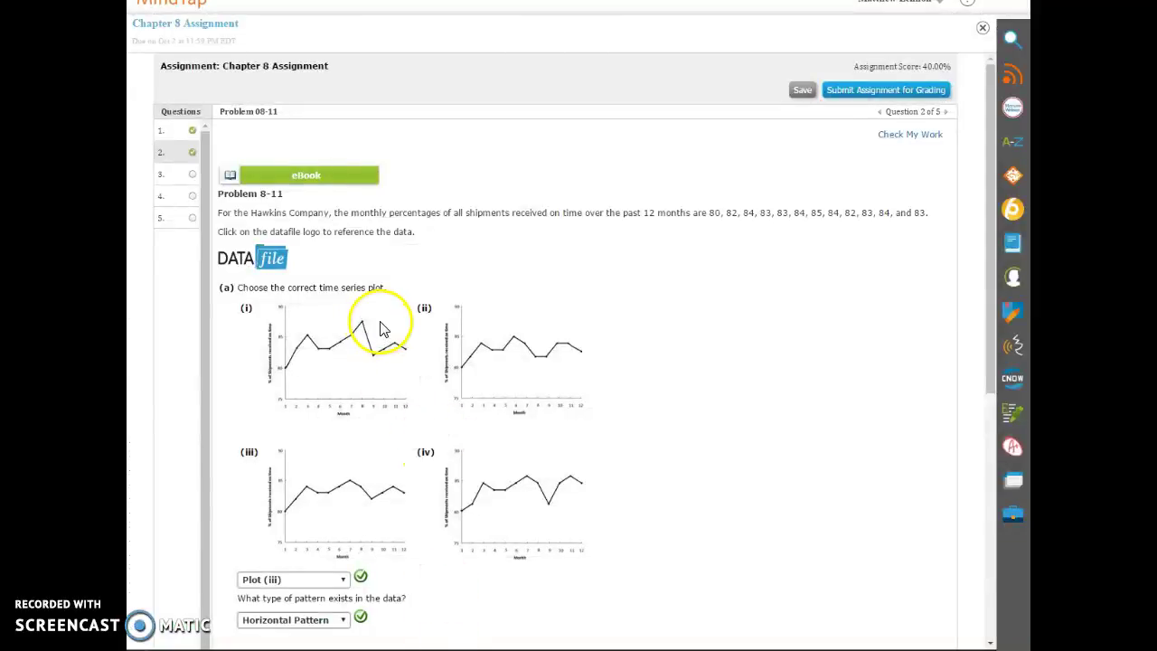
scroll(434, 307, "down", 4)
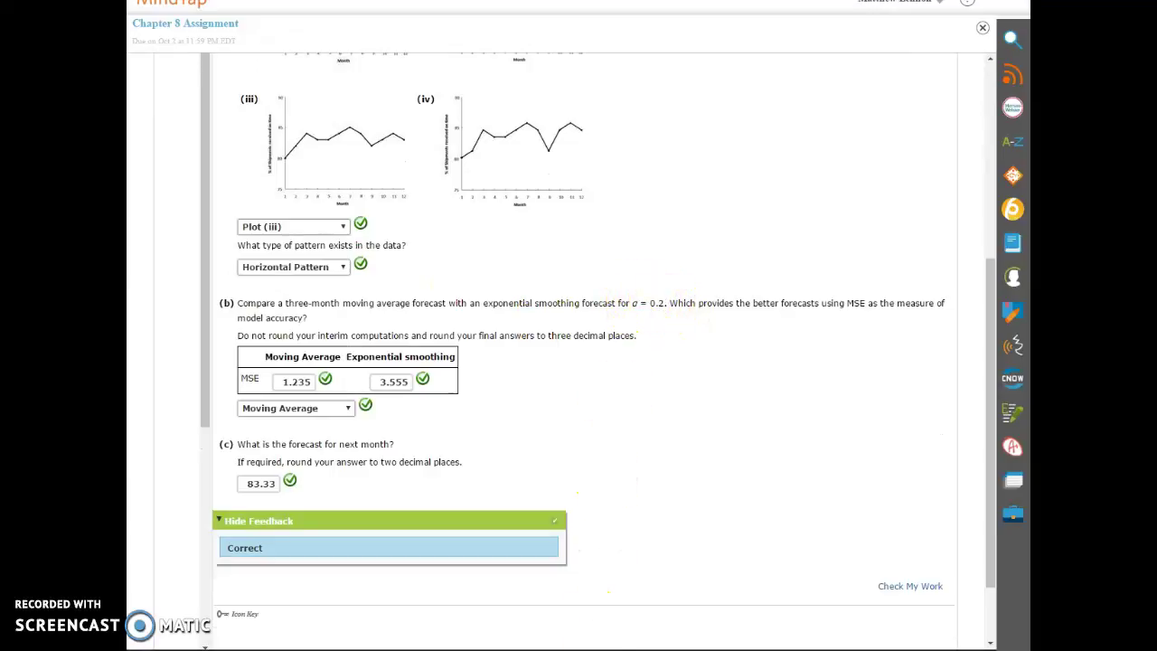
- Cancel the Exponential Smoothing and Data Analysis dialogs without running them, then return to MindTap
left_click(653, 647)
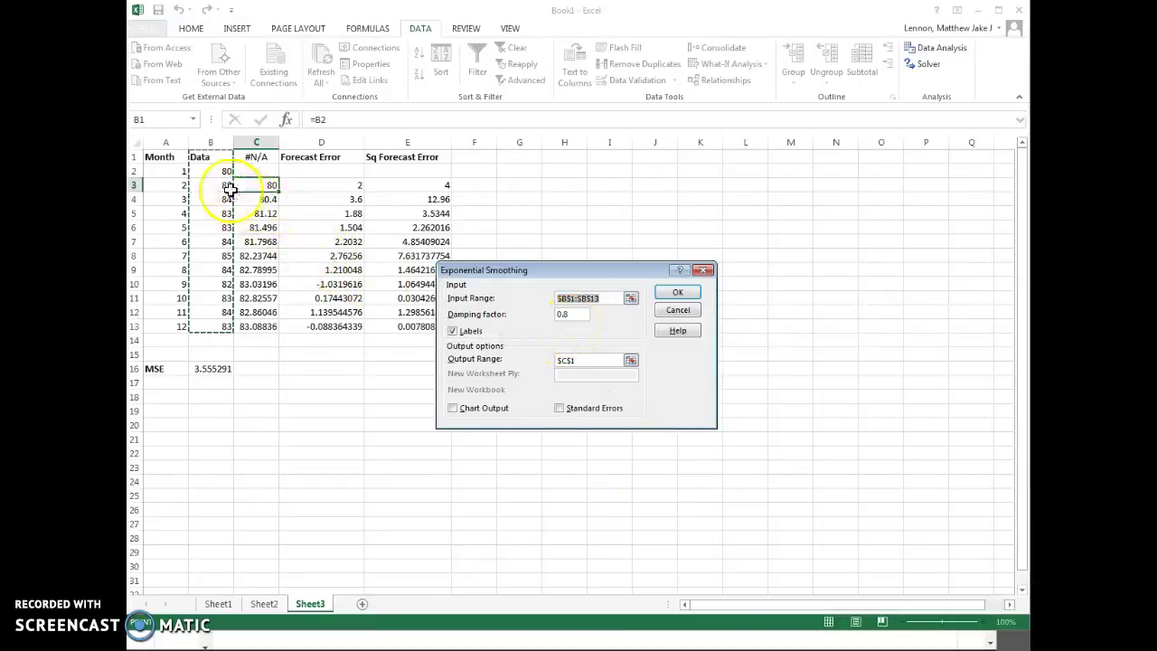
left_click(577, 361)
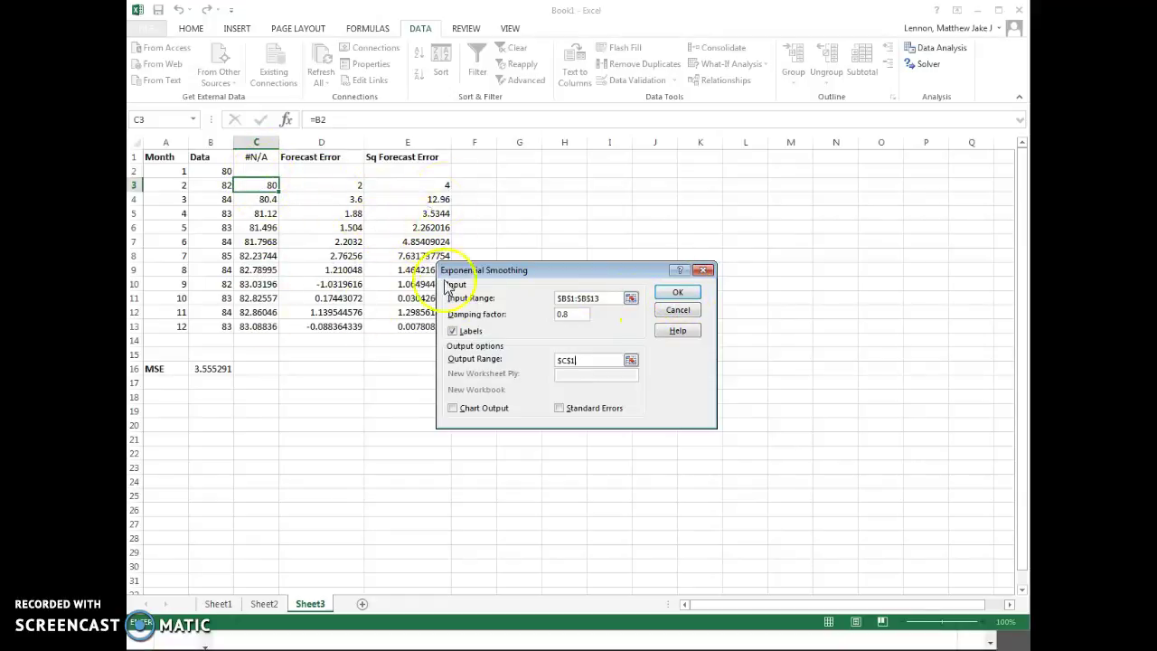
left_click(678, 309)
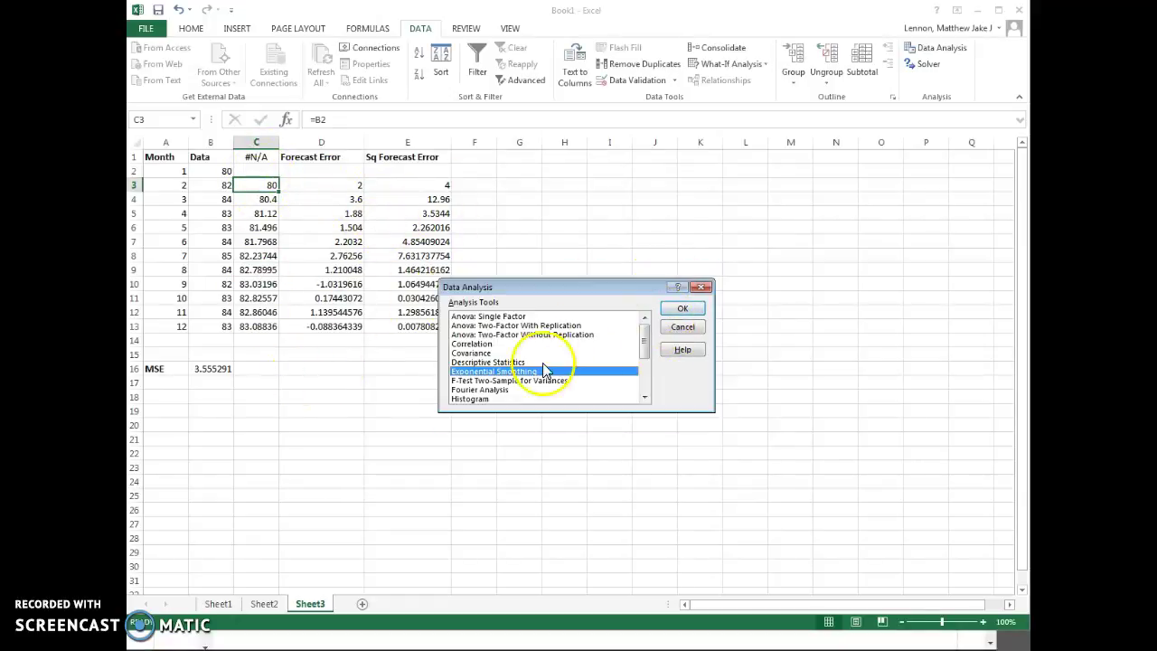
left_click(682, 326)
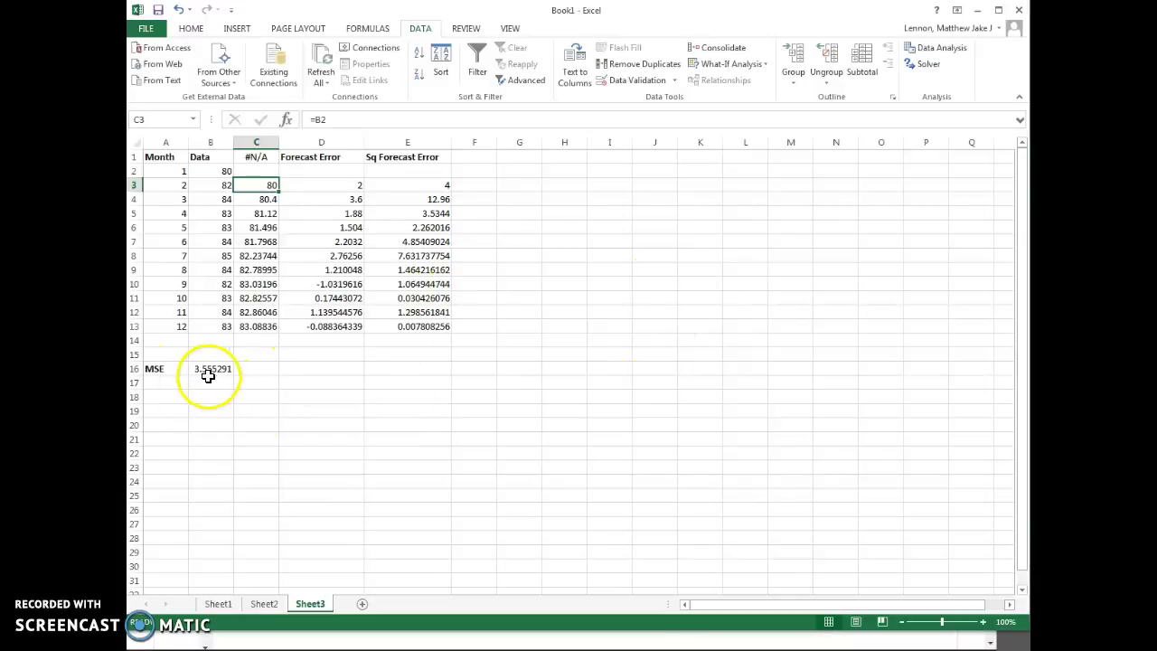
key("alt+Tab")
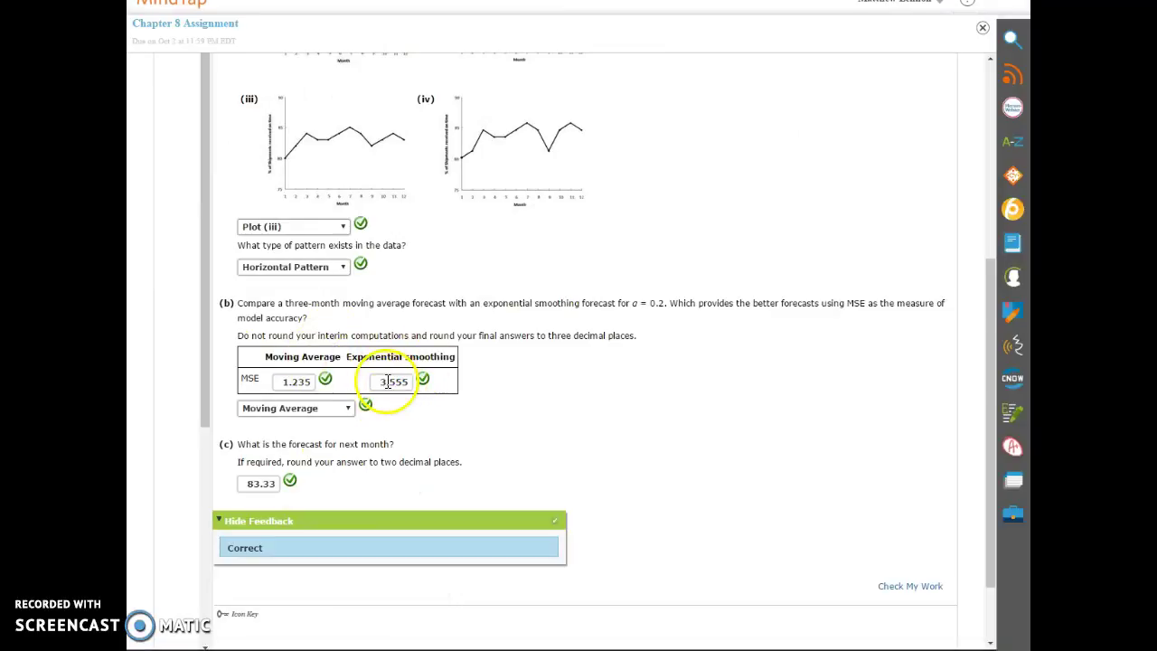
scroll(395, 381, "up", 3)
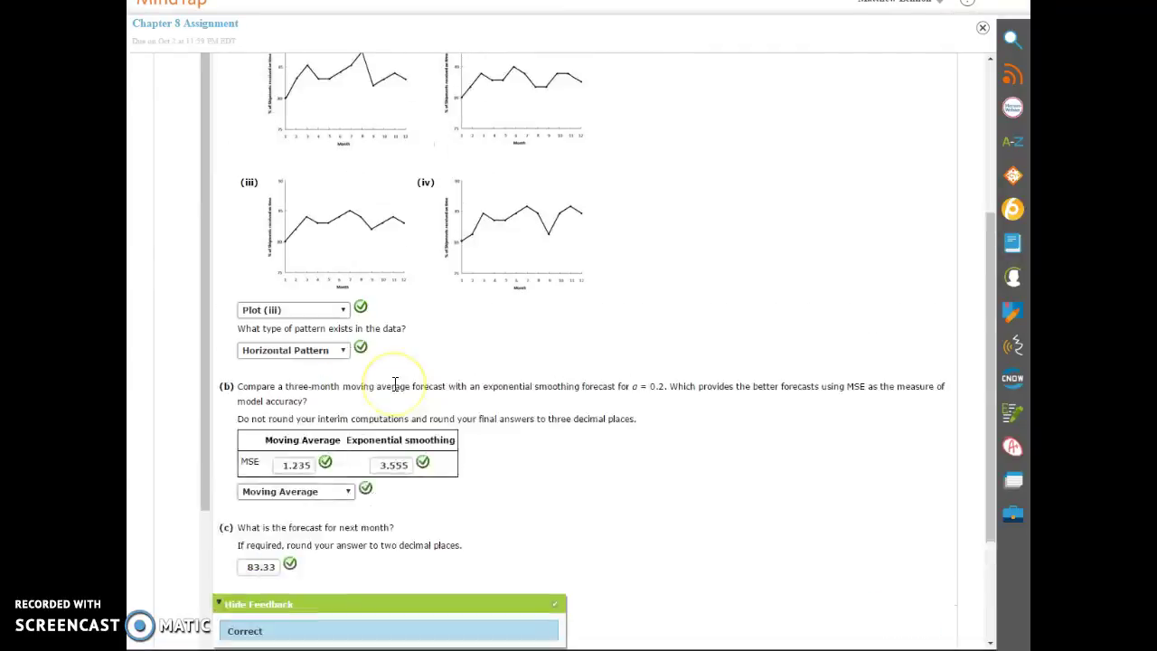
scroll(395, 384, "up", 1)
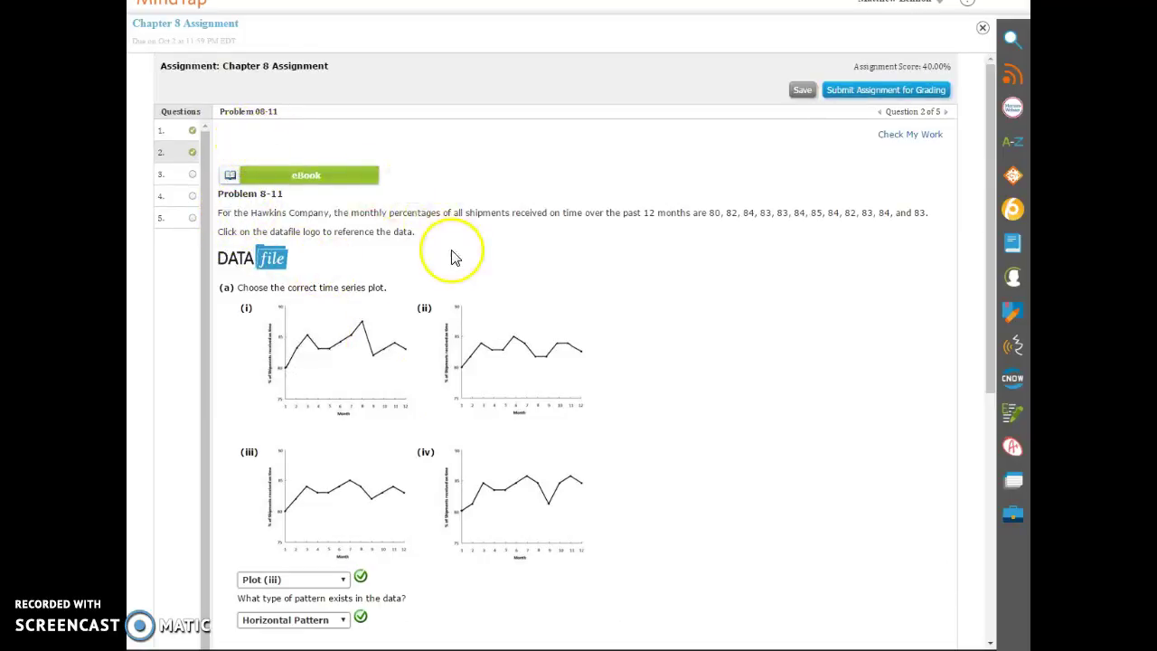
scroll(455, 257, "down", 3)
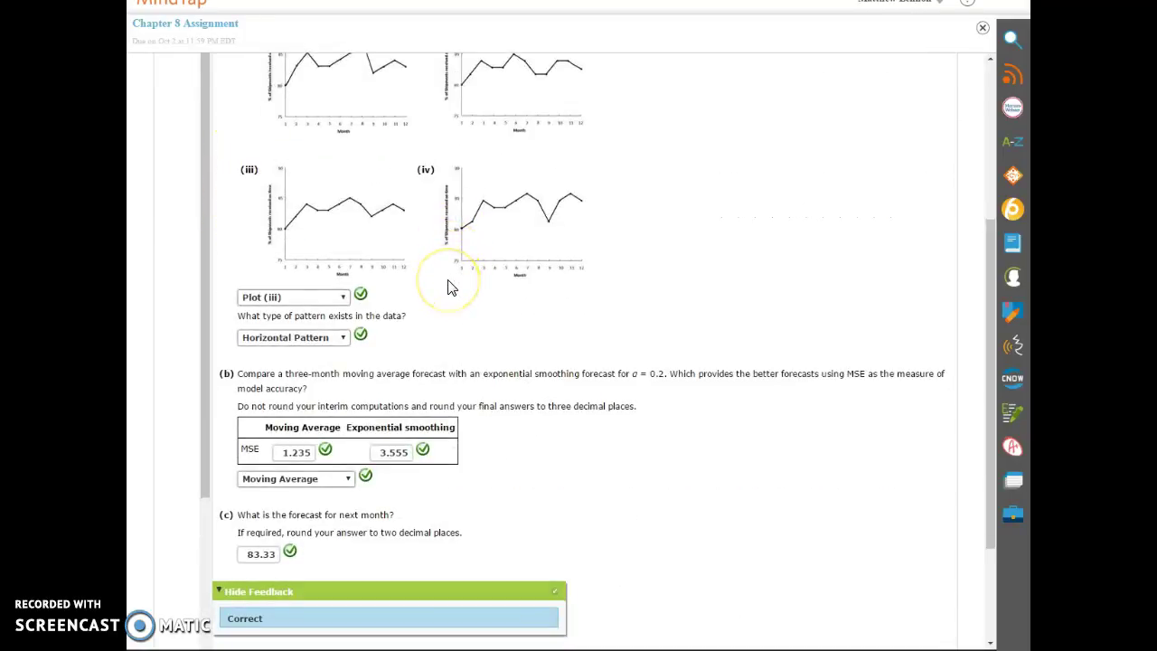